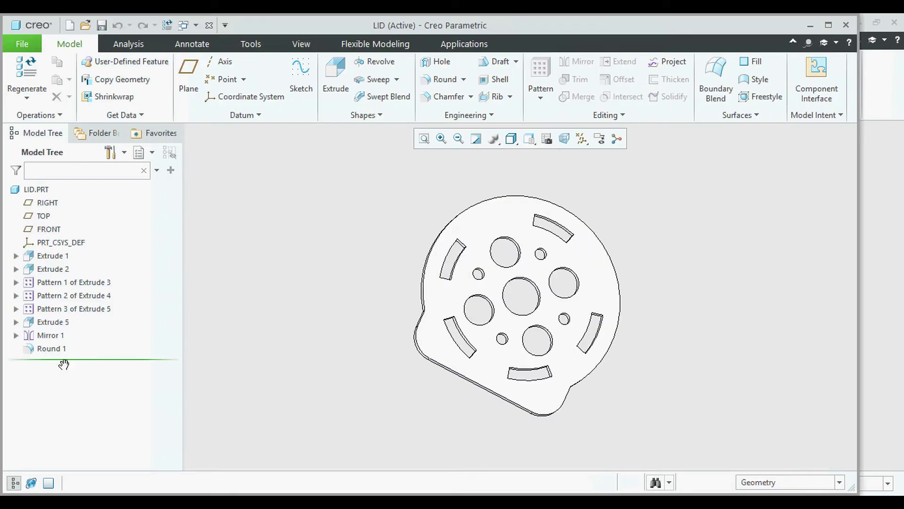
# - Open the section sketch of Extrude 1 for editing, enlarge the program window and orient the sketch to 2D
pyautogui.click(15, 256)
pyautogui.click(65, 268)
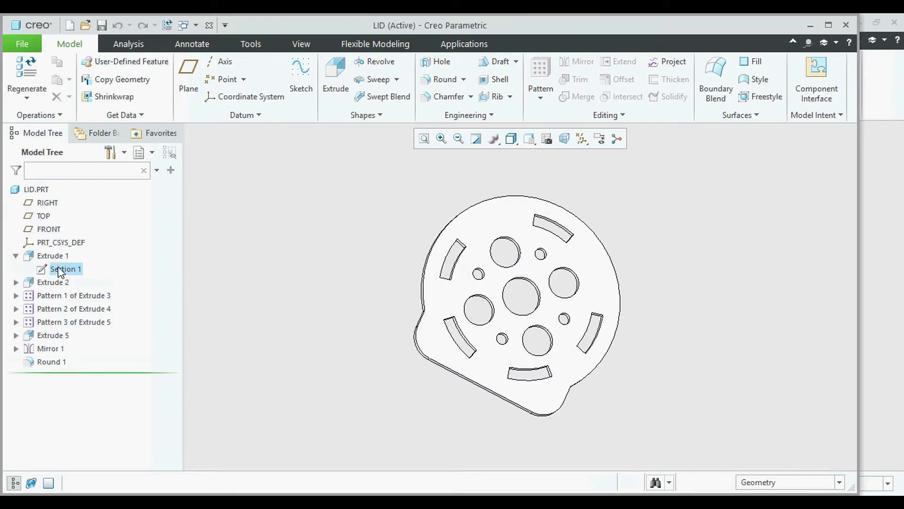
pyautogui.click(91, 181)
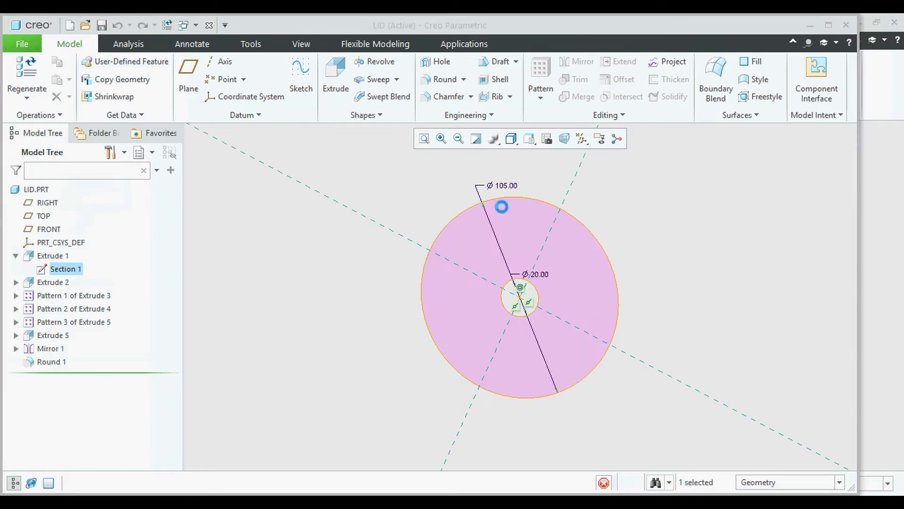
pyautogui.click(828, 25)
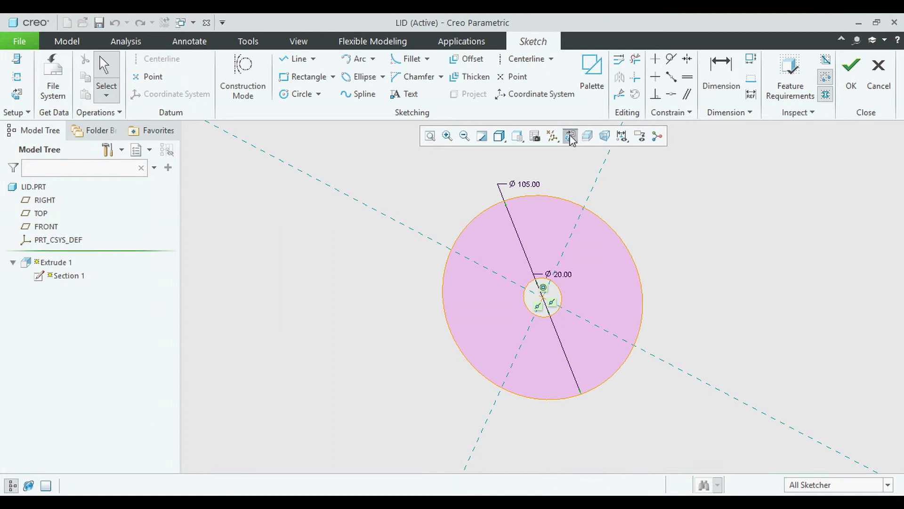
pyautogui.click(570, 136)
# - Reposition the diameter dimensions of the outer circle and central hole for readability, and accept the sketch
pyautogui.moveTo(557, 280); pyautogui.dragTo(627, 236)
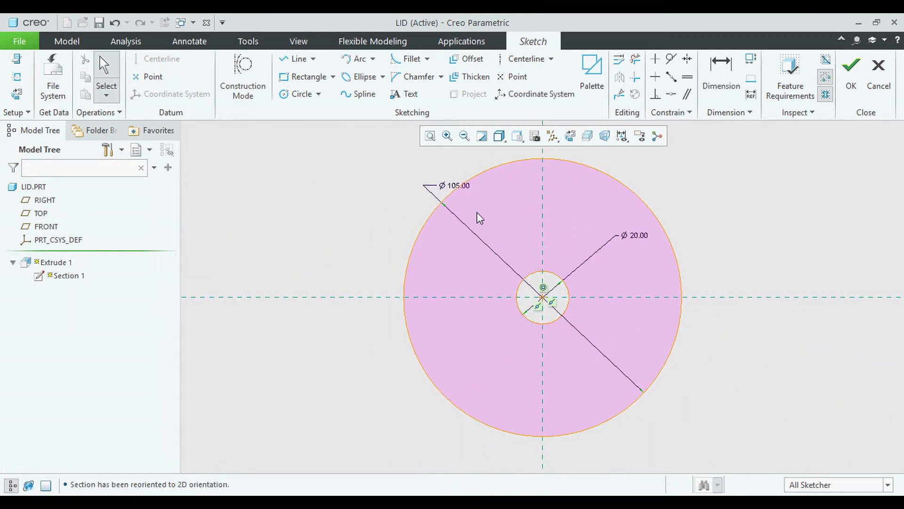
pyautogui.moveTo(454, 185); pyautogui.dragTo(494, 220)
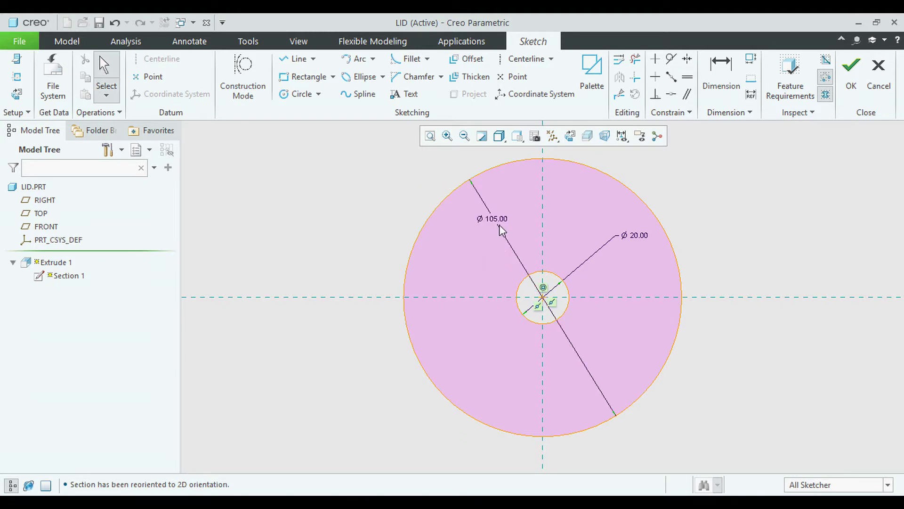
pyautogui.click(851, 66)
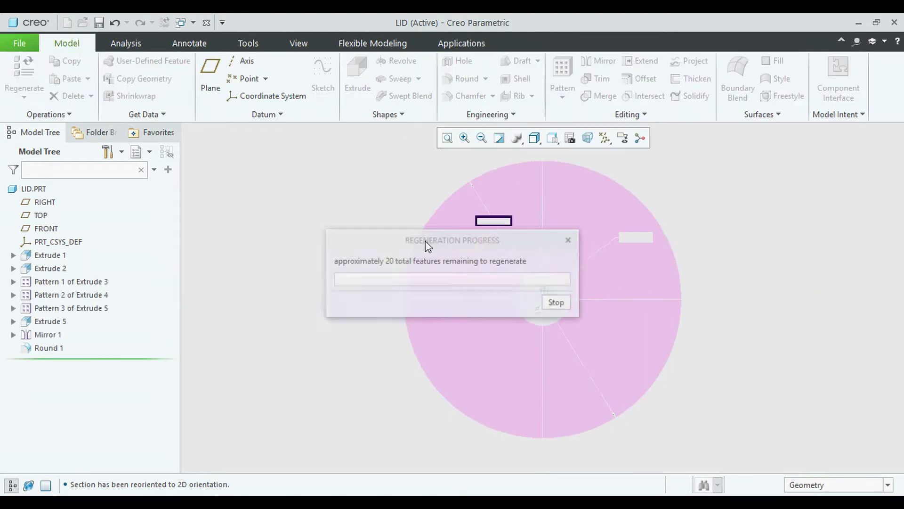
# - Roll the model back to just after Extrude 2 and open that extrusion's section sketch in 2D orientation
pyautogui.click(85, 364)
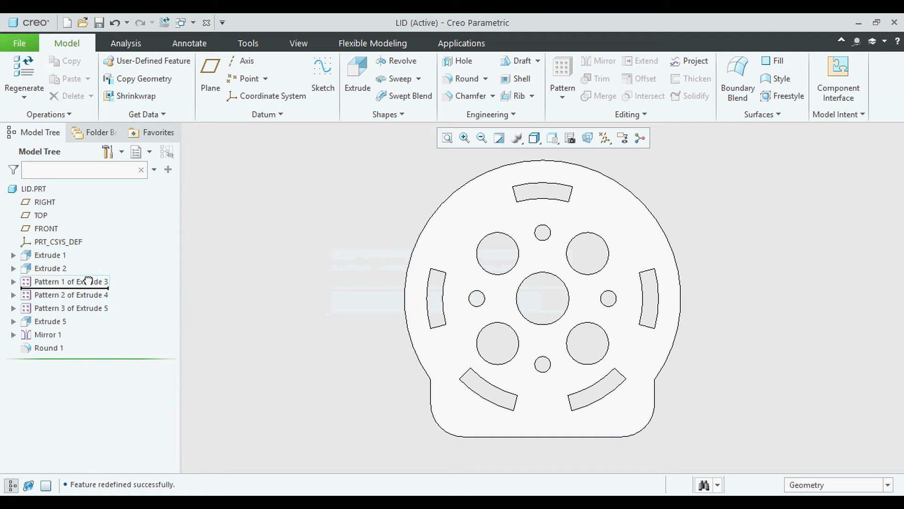
pyautogui.moveTo(83, 262); pyautogui.dragTo(83, 264)
pyautogui.click(13, 268)
pyautogui.click(63, 282)
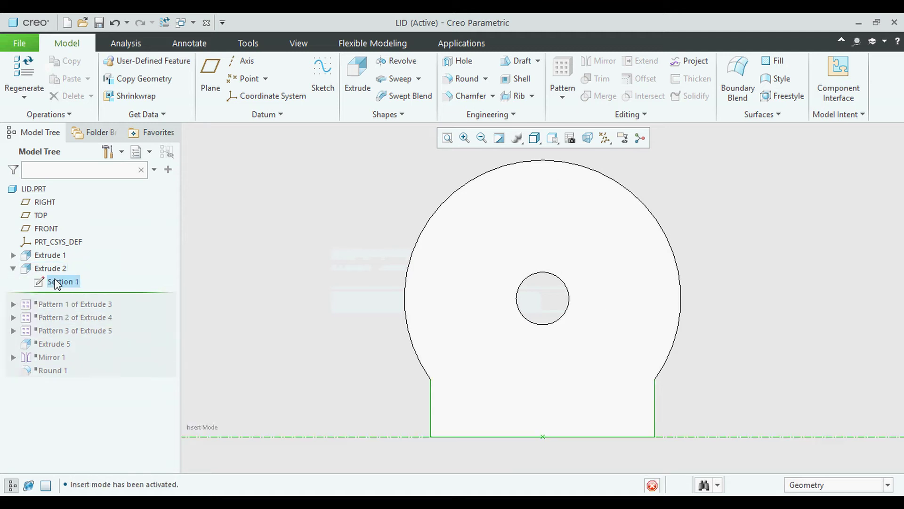
pyautogui.click(81, 217)
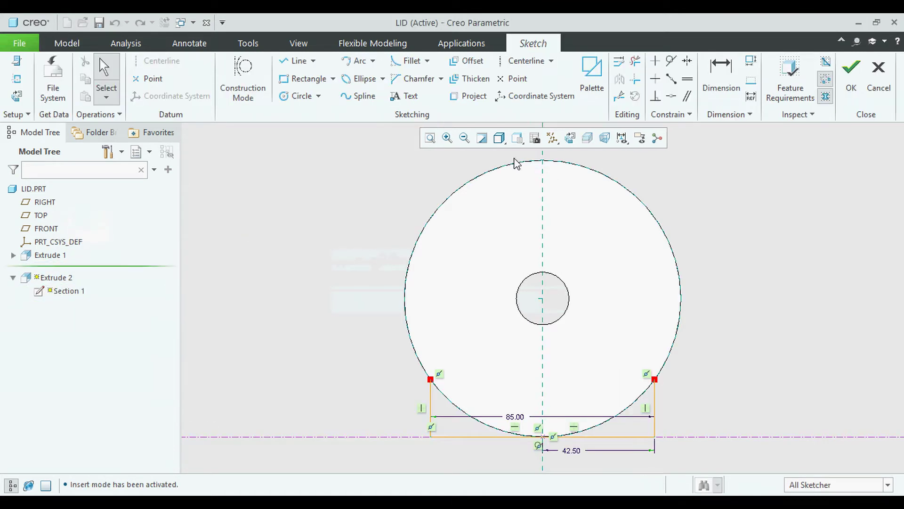
pyautogui.click(570, 137)
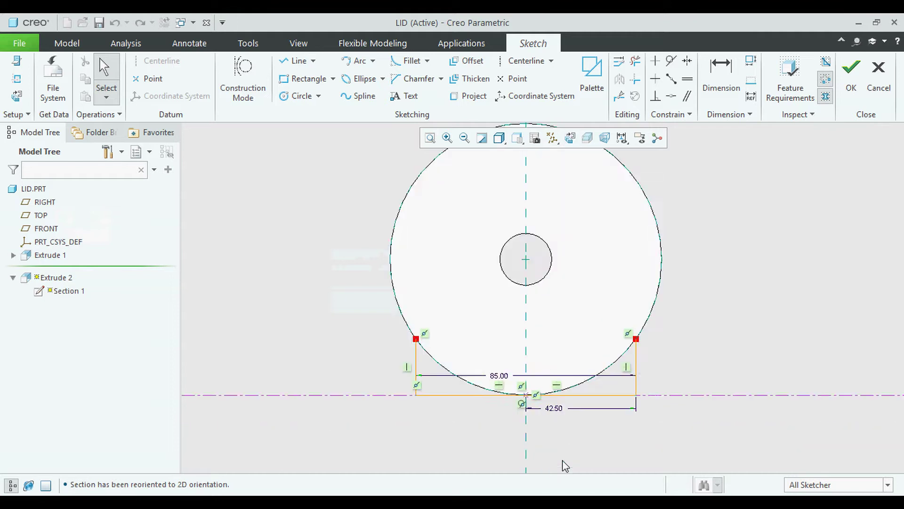
# - Place the 85 mm width dimension beneath the half-width dimension of the base section, and accept the sketch
pyautogui.scroll(3, 563, 462)
pyautogui.moveTo(445, 297); pyautogui.dragTo(452, 405)
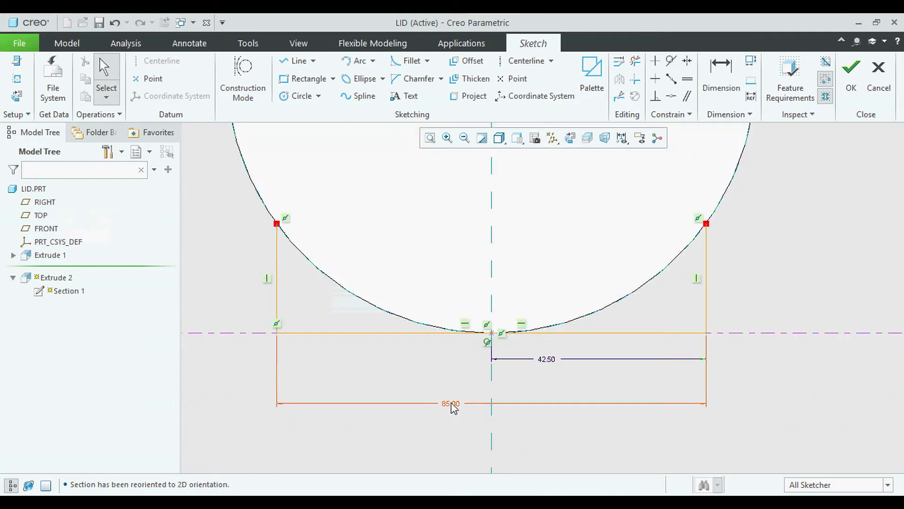
pyautogui.scroll(-2, 498, 360)
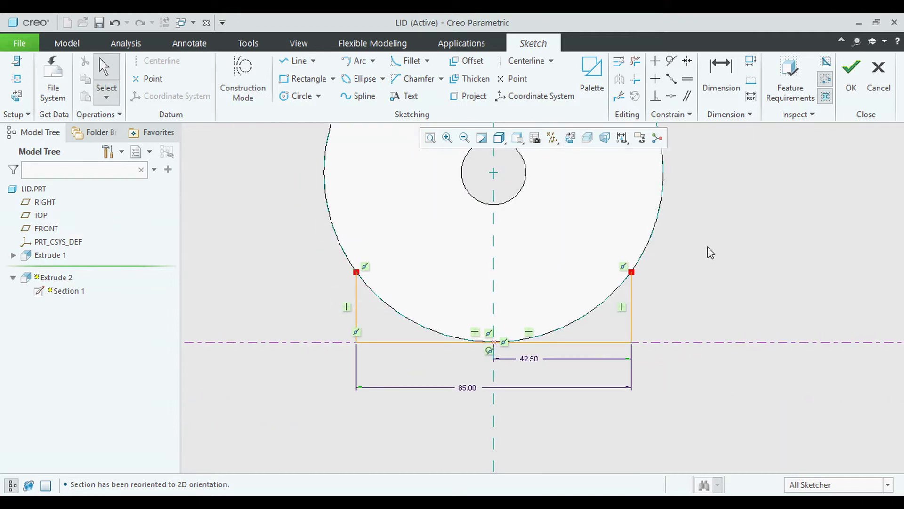
pyautogui.click(851, 73)
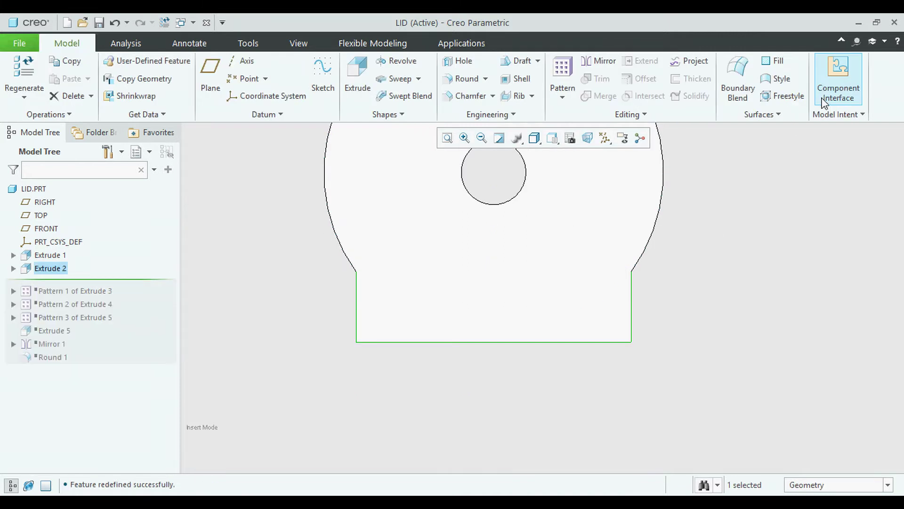
# - Roll the model forward through Pattern 1 of Extrude 3 and review the depth definition of Extrude 1
pyautogui.click(190, 295)
pyautogui.moveTo(128, 280); pyautogui.dragTo(129, 300)
pyautogui.click(57, 256)
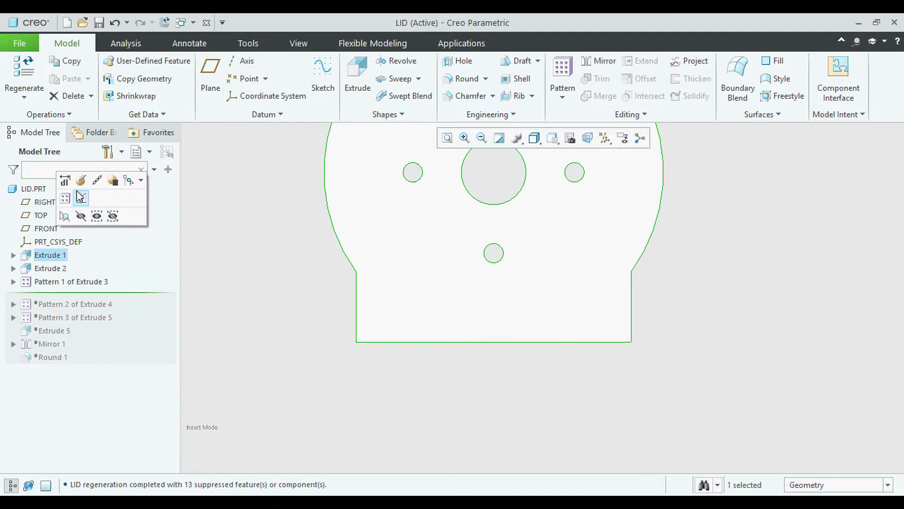
pyautogui.click(80, 179)
pyautogui.moveTo(454, 295); pyautogui.dragTo(561, 346, button='middle')
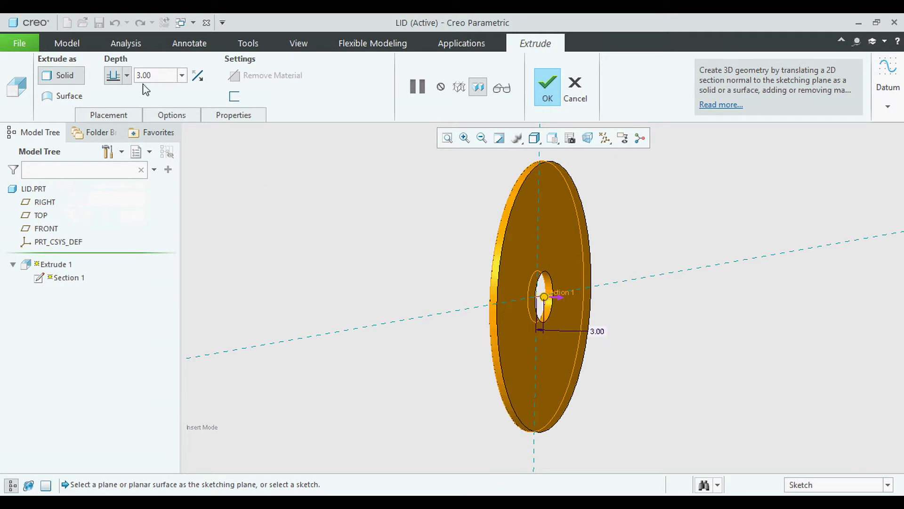
pyautogui.click(549, 92)
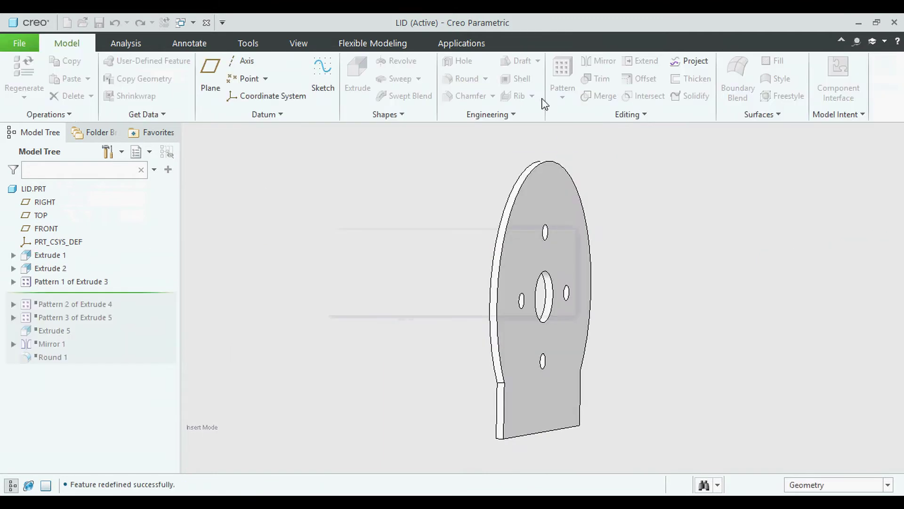
# - Open the section sketch of the first hole in Pattern 1 of Extrude 3 for editing
pyautogui.click(13, 281)
pyautogui.click(27, 295)
pyautogui.click(75, 307)
pyautogui.click(85, 248)
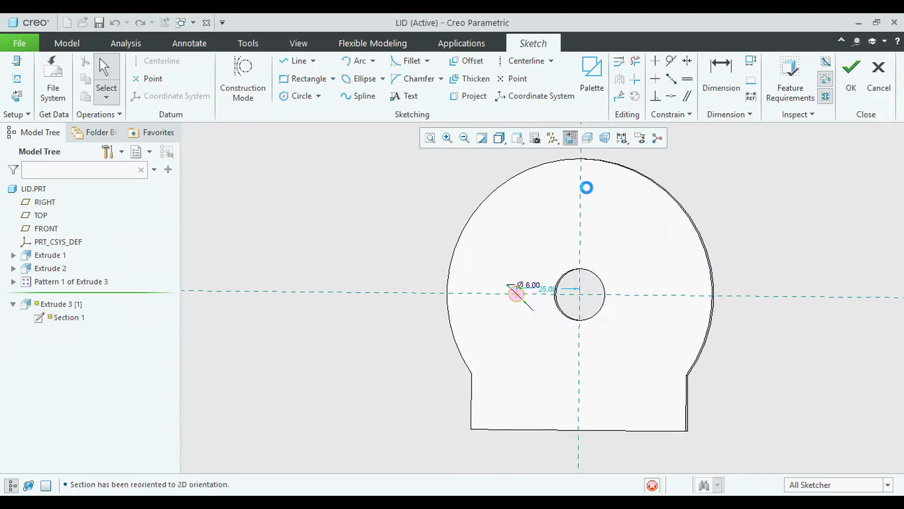
pyautogui.scroll(-5, 622, 297)
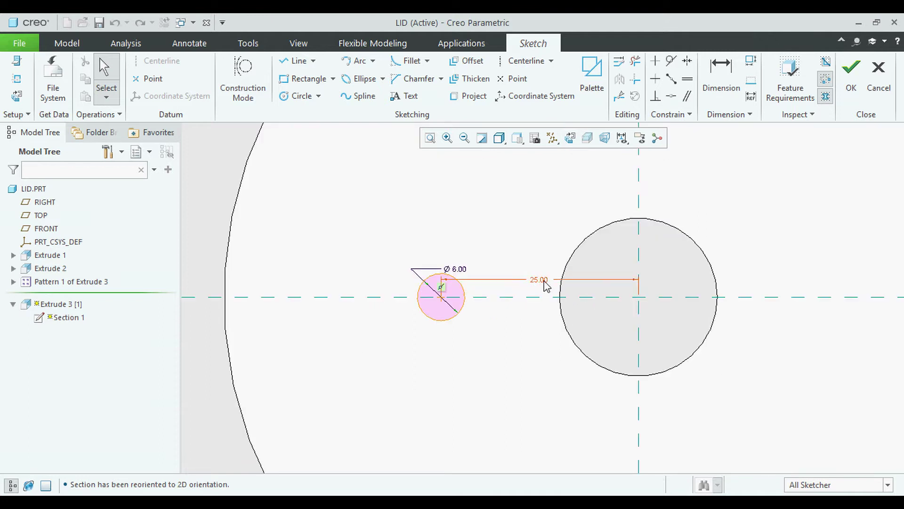
# - Move the small hole's diameter dimension clear above the circle and accept the sketch
pyautogui.click(545, 284)
pyautogui.click(602, 237)
pyautogui.click(485, 296)
pyautogui.moveTo(459, 273); pyautogui.dragTo(427, 237)
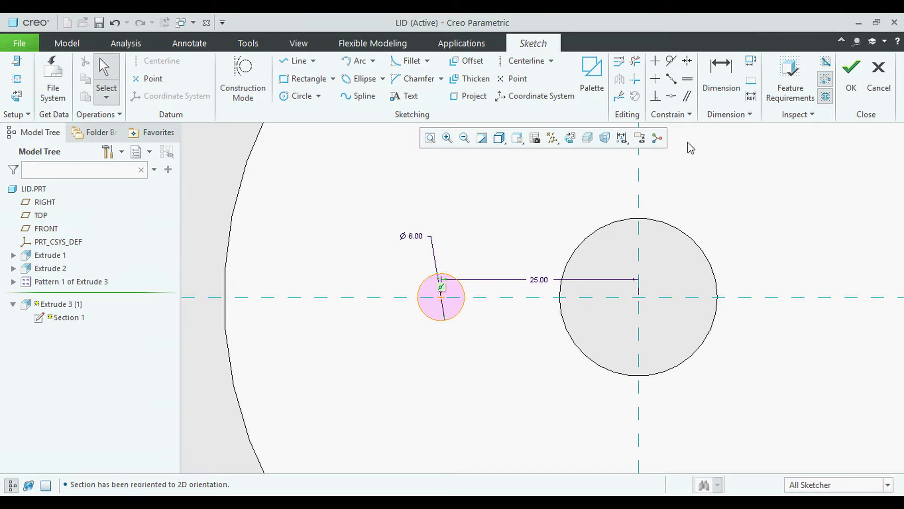
pyautogui.click(852, 73)
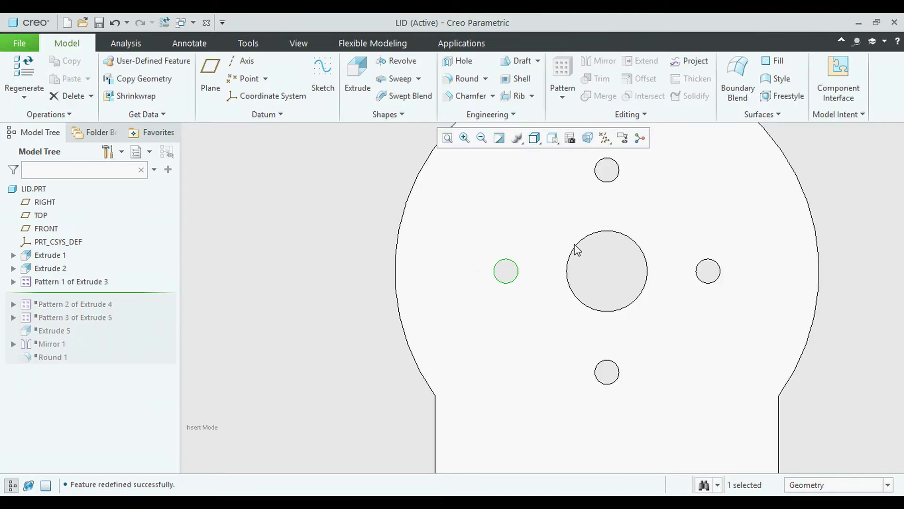
# - Review the axis pattern definition of the small holes, including its number of members and angular spacing
pyautogui.scroll(-1, 576, 250)
pyautogui.rightClick(93, 288)
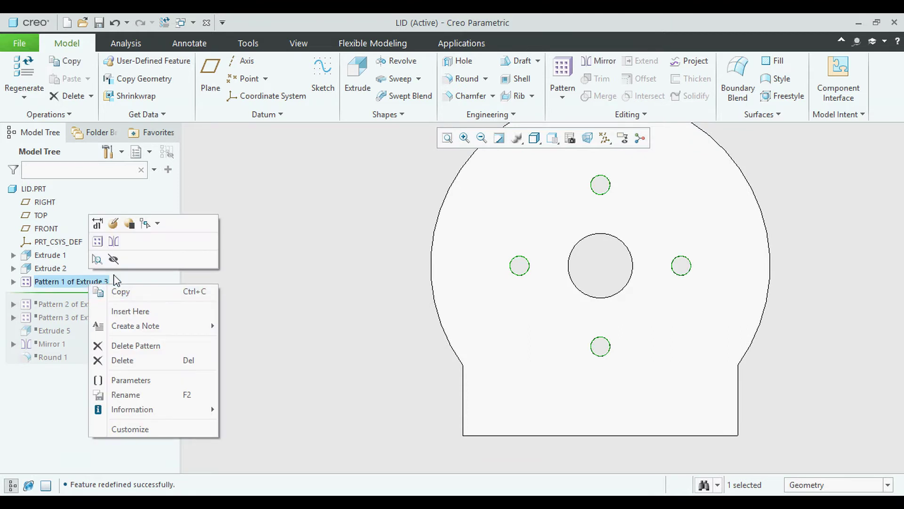
pyautogui.click(99, 241)
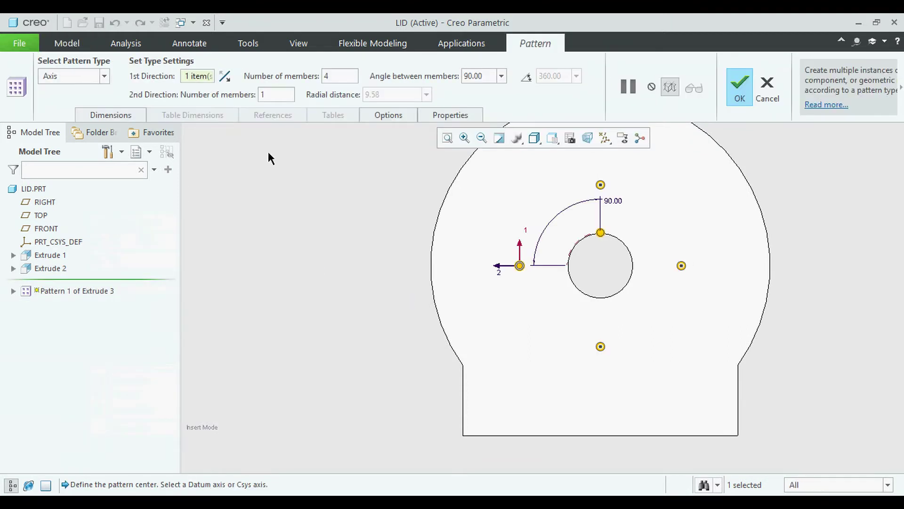
pyautogui.doubleClick(339, 76)
pyautogui.click(736, 93)
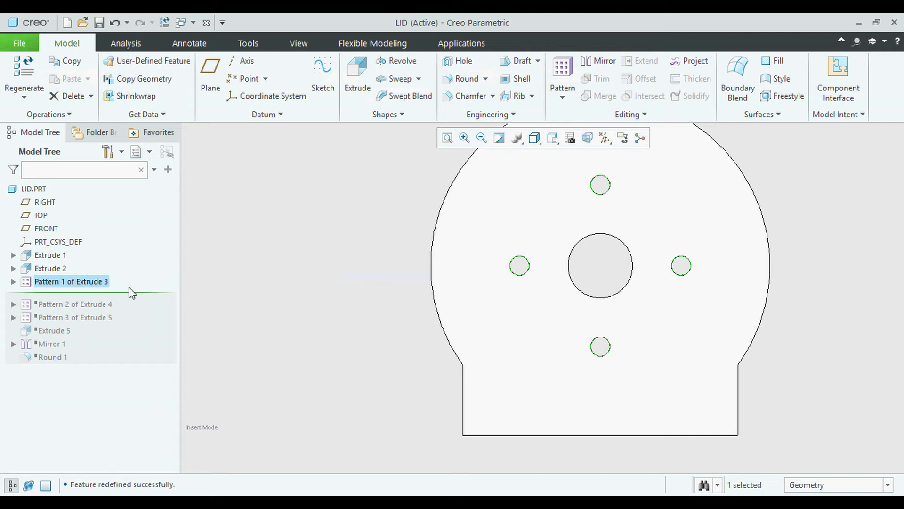
# - Roll the model forward through Pattern 2 of Extrude 4 and open the section sketch of its first hole
pyautogui.moveTo(137, 299); pyautogui.dragTo(136, 308)
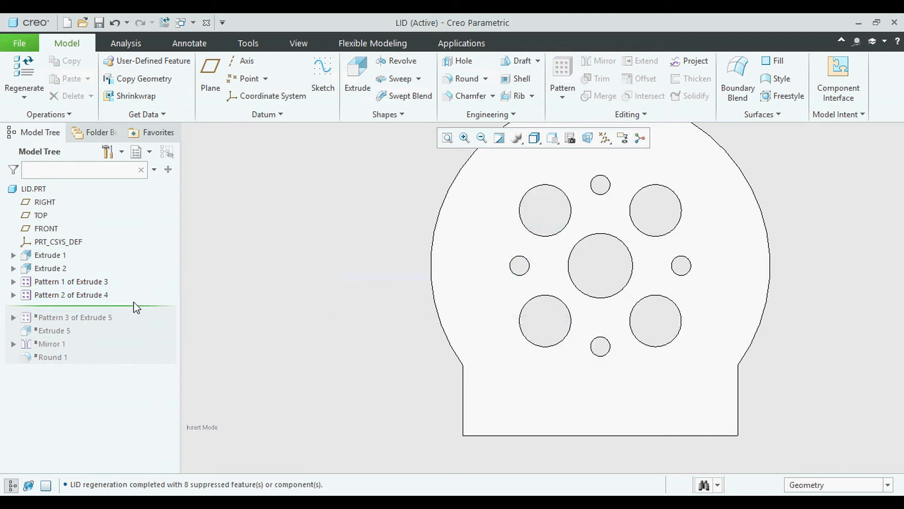
pyautogui.click(14, 295)
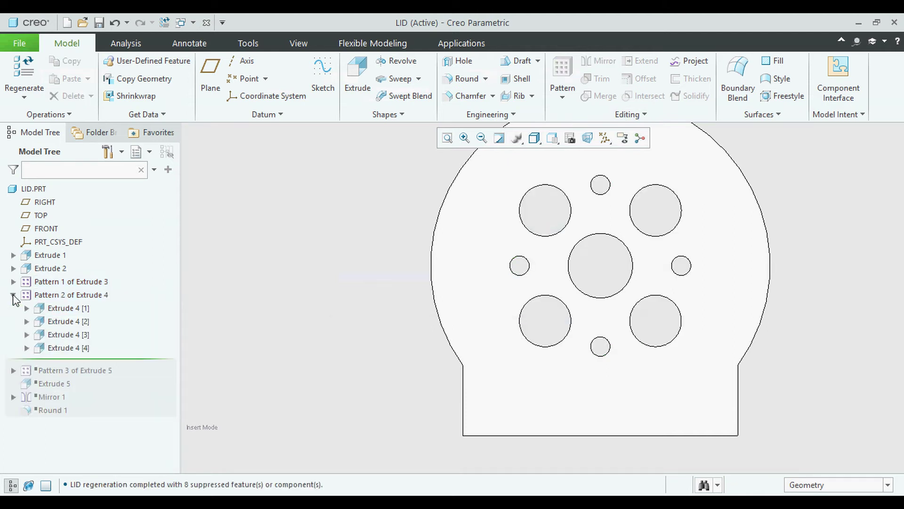
pyautogui.click(27, 308)
pyautogui.click(70, 322)
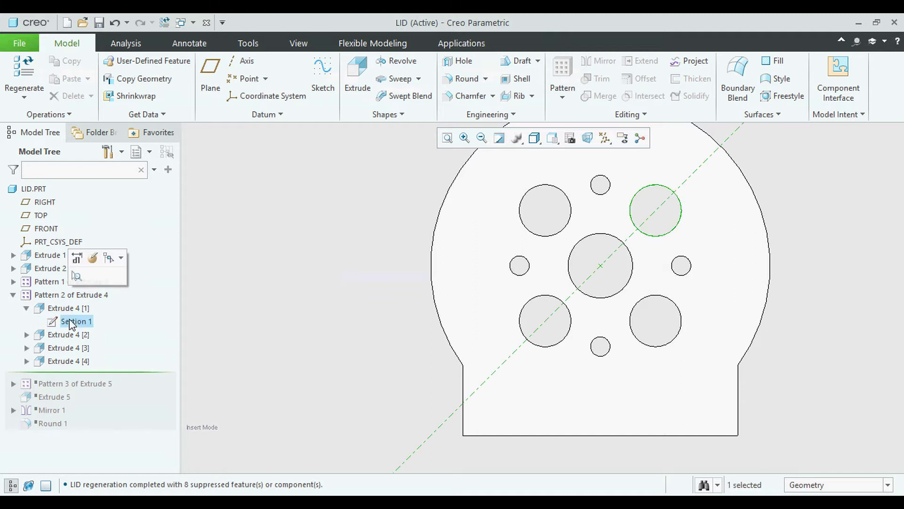
pyautogui.click(101, 272)
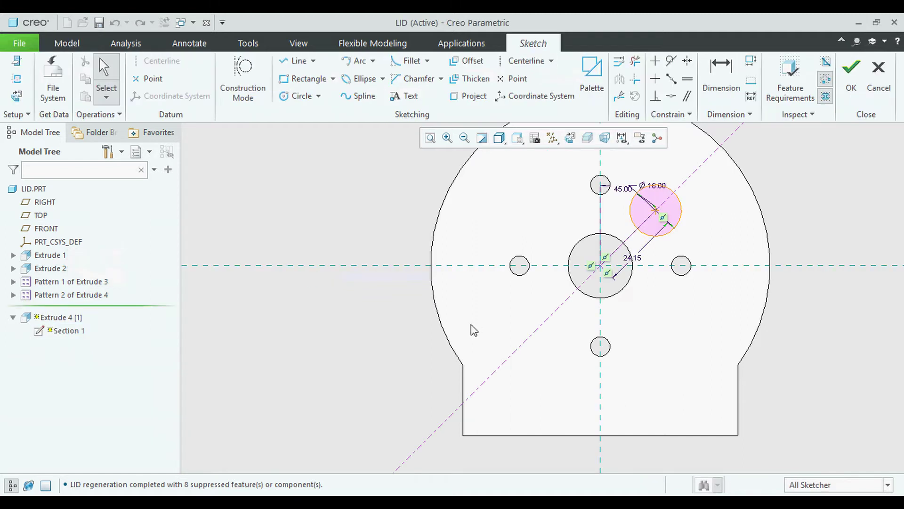
pyautogui.hotkey('alt', 'Tab')
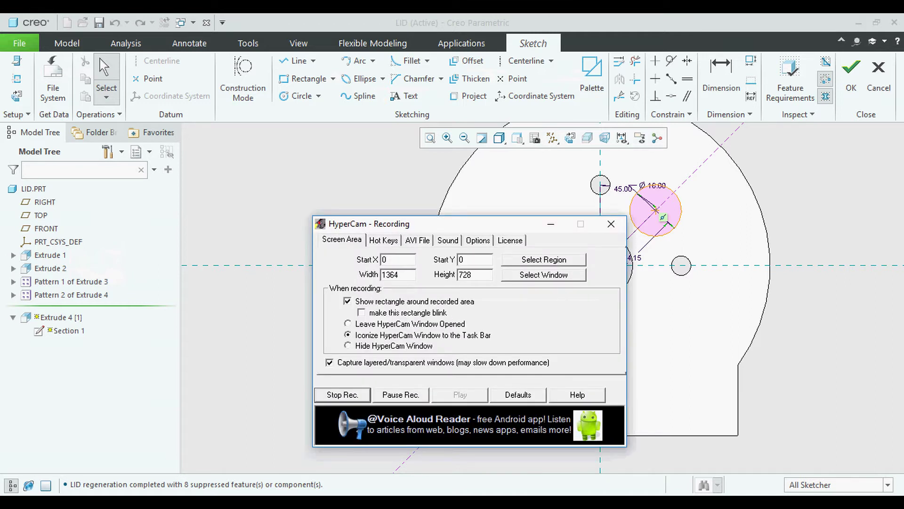
pyautogui.click(448, 240)
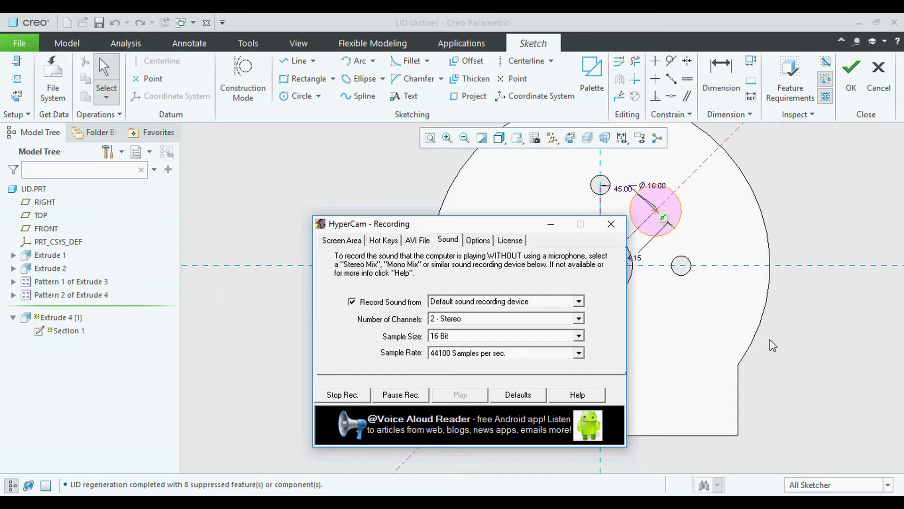
# - Spread out the large hole's diameter and centre-distance dimensions for readability, accept the sketch and select Pattern 2 of Extrude 4
pyautogui.scroll(-2, 636, 285)
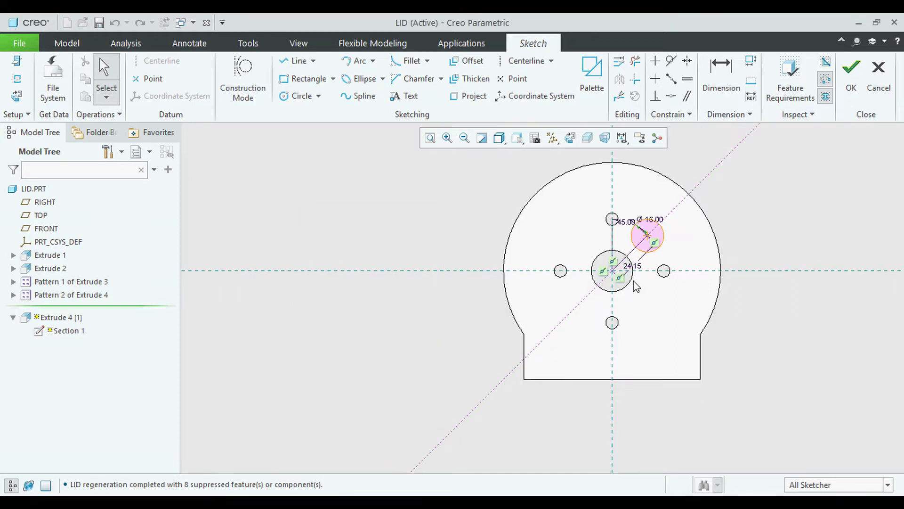
pyautogui.scroll(3, 635, 284)
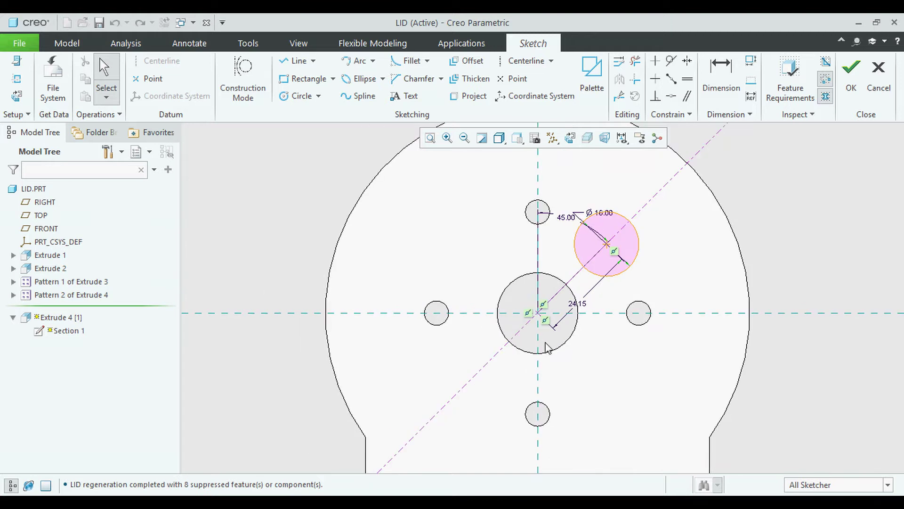
pyautogui.scroll(-2, 495, 345)
pyautogui.scroll(5, 565, 272)
pyautogui.moveTo(565, 229); pyautogui.dragTo(673, 259)
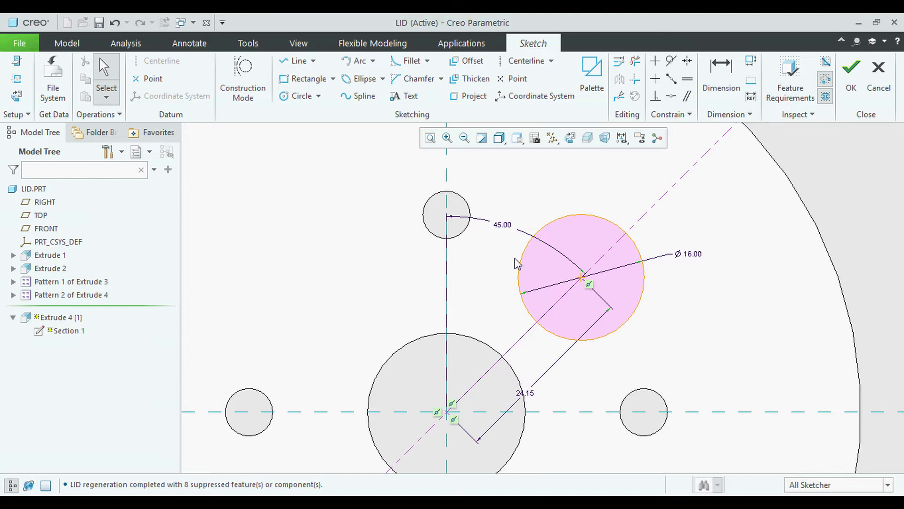
pyautogui.moveTo(528, 395); pyautogui.dragTo(571, 420)
pyautogui.scroll(-2, 538, 342)
pyautogui.scroll(-3, 538, 259)
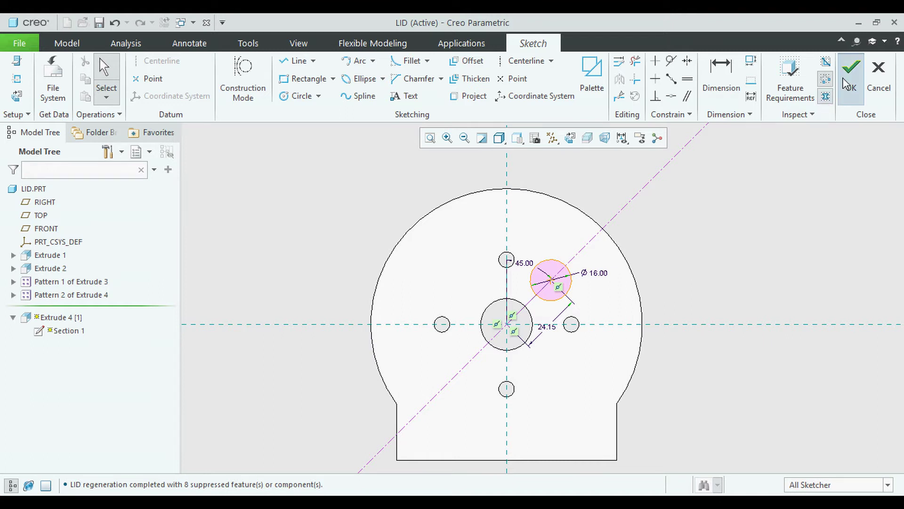
pyautogui.click(851, 73)
pyautogui.click(75, 294)
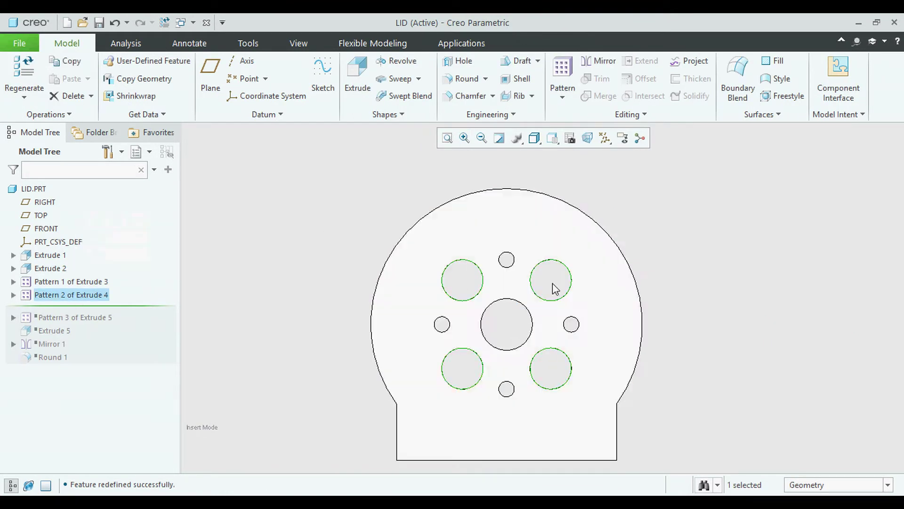
# - Roll the model forward through Pattern 3 of Extrude 5 and open the section sketch of its first slot
pyautogui.moveTo(85, 309); pyautogui.dragTo(83, 321)
pyautogui.click(13, 308)
pyautogui.click(61, 321)
pyautogui.click(27, 321)
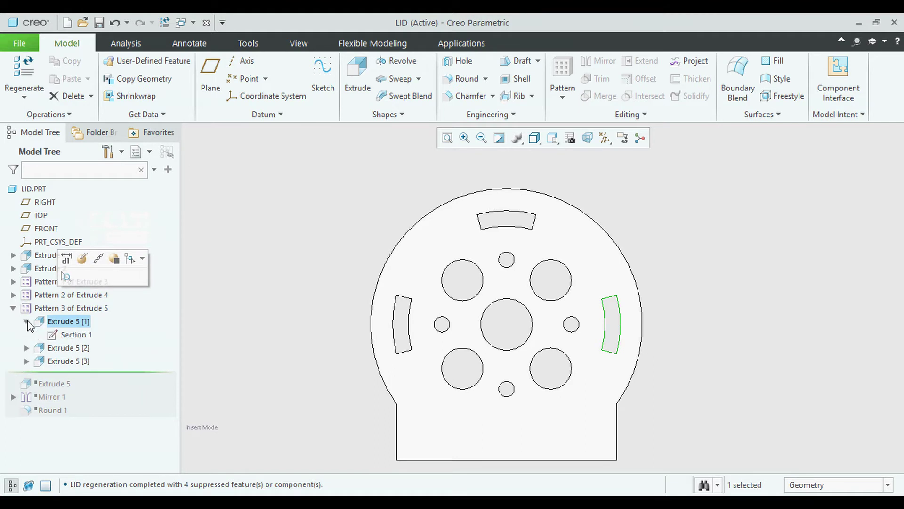
pyautogui.click(73, 335)
pyautogui.click(96, 267)
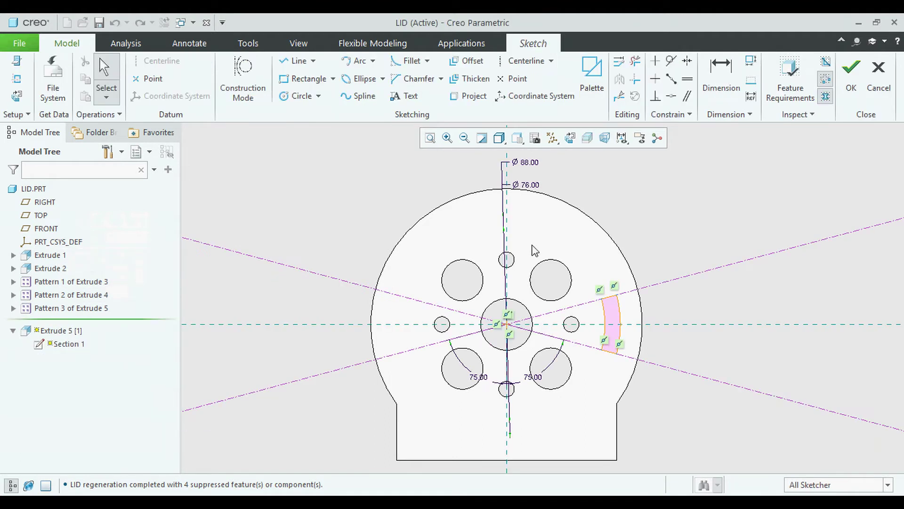
# - Move the two angle dimensions of the slot's centrelines closer to the central hole
pyautogui.scroll(2, 579, 355)
pyautogui.moveTo(426, 394); pyautogui.dragTo(435, 360)
pyautogui.moveTo(513, 388); pyautogui.dragTo(499, 357)
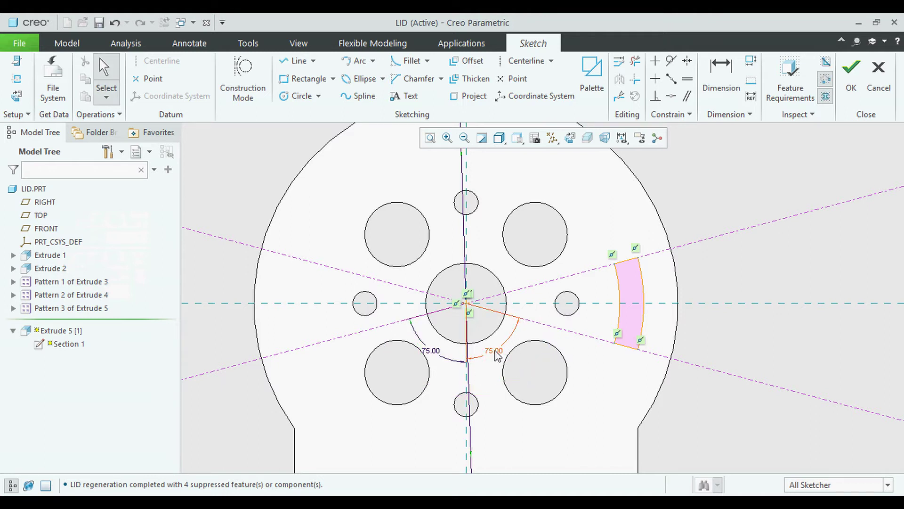
pyautogui.moveTo(434, 355); pyautogui.dragTo(437, 353)
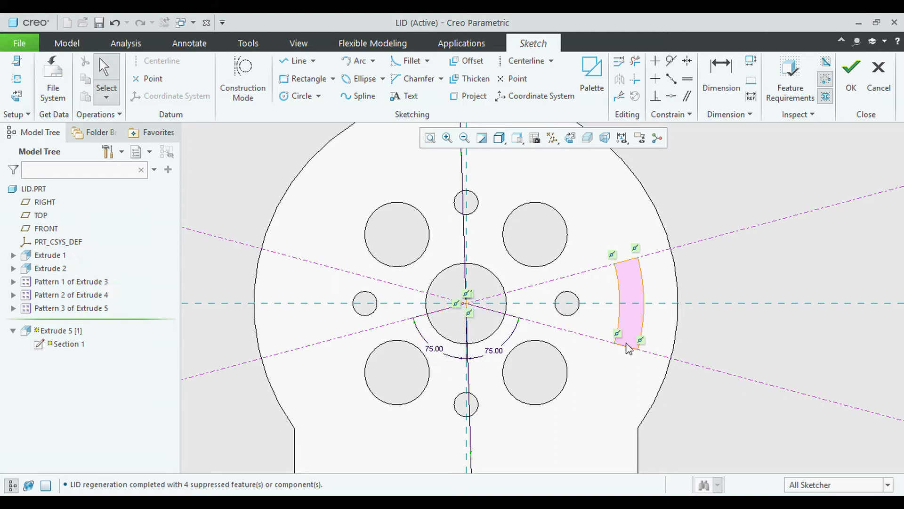
pyautogui.scroll(-2, 495, 304)
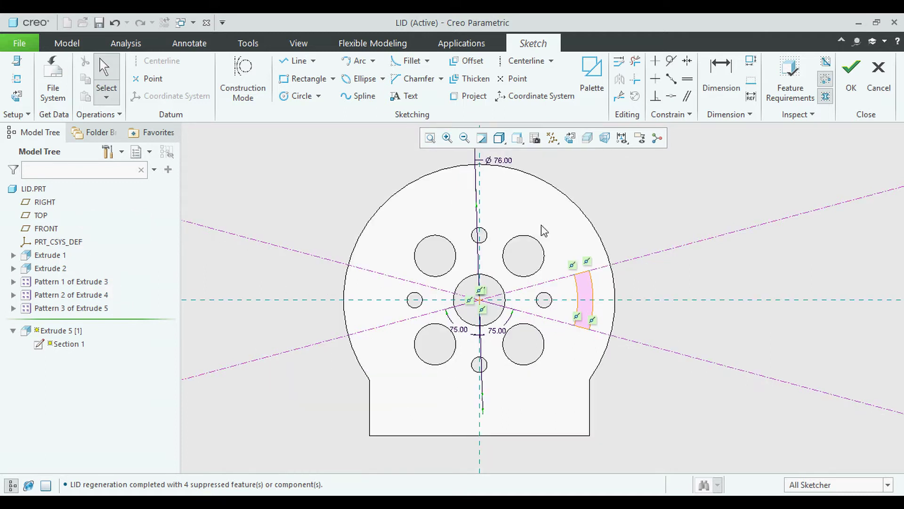
# - Place the slot's inner and outer arc diameter dimensions beside the slot and accept the sketch
pyautogui.moveTo(500, 161)
pyautogui.mouseDown()
pyautogui.moveTo(569, 202)
pyautogui.moveTo(603, 292)
pyautogui.mouseUp()
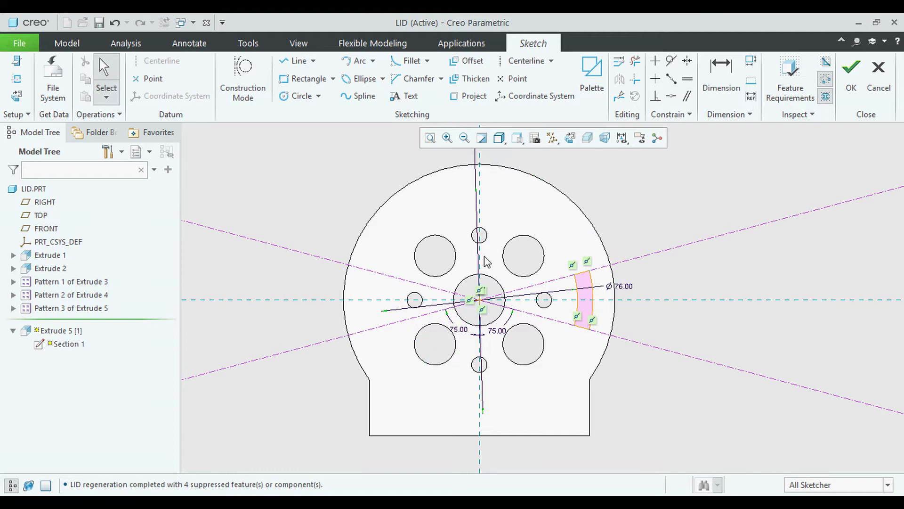
pyautogui.scroll(-3, 486, 262)
pyautogui.moveTo(513, 258); pyautogui.dragTo(565, 334)
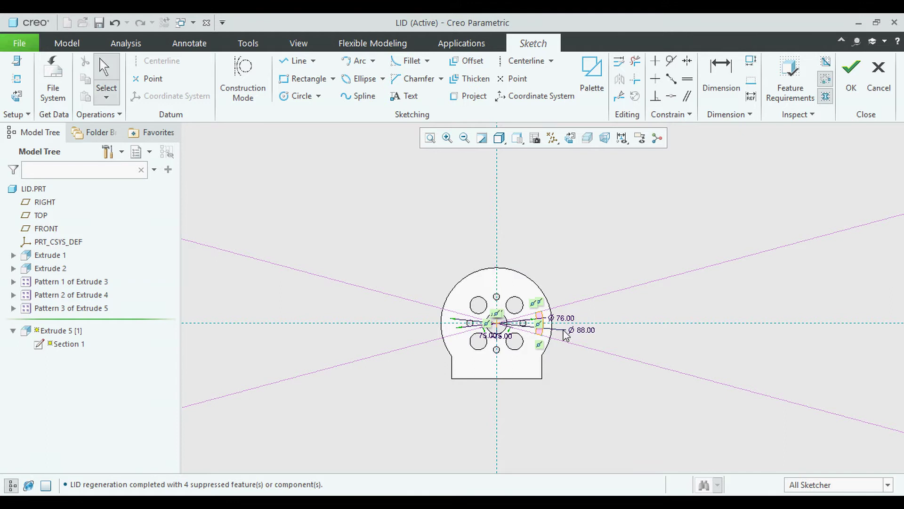
pyautogui.scroll(3, 565, 333)
pyautogui.scroll(3, 514, 303)
pyautogui.moveTo(694, 347); pyautogui.dragTo(532, 340)
pyautogui.moveTo(563, 253); pyautogui.dragTo(437, 277)
pyautogui.scroll(-2, 551, 308)
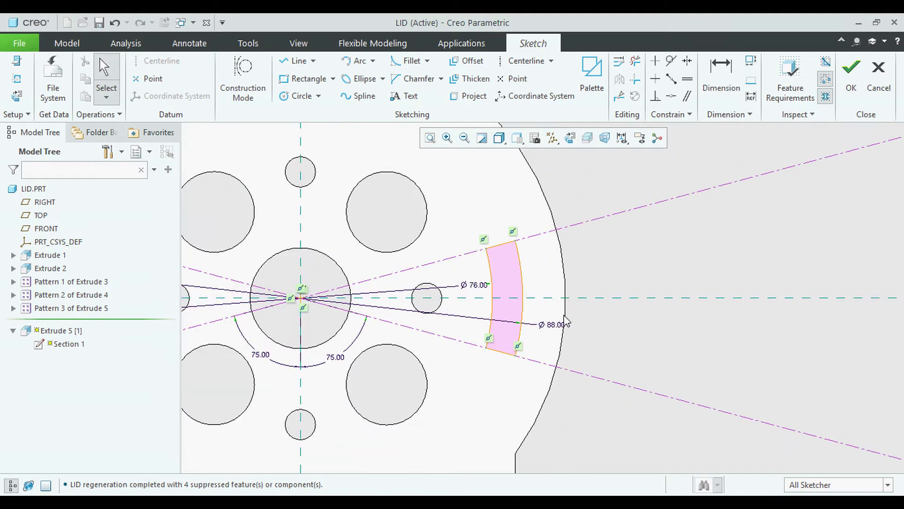
pyautogui.scroll(1, 449, 317)
pyautogui.moveTo(612, 329); pyautogui.dragTo(516, 326)
pyautogui.scroll(-2, 606, 339)
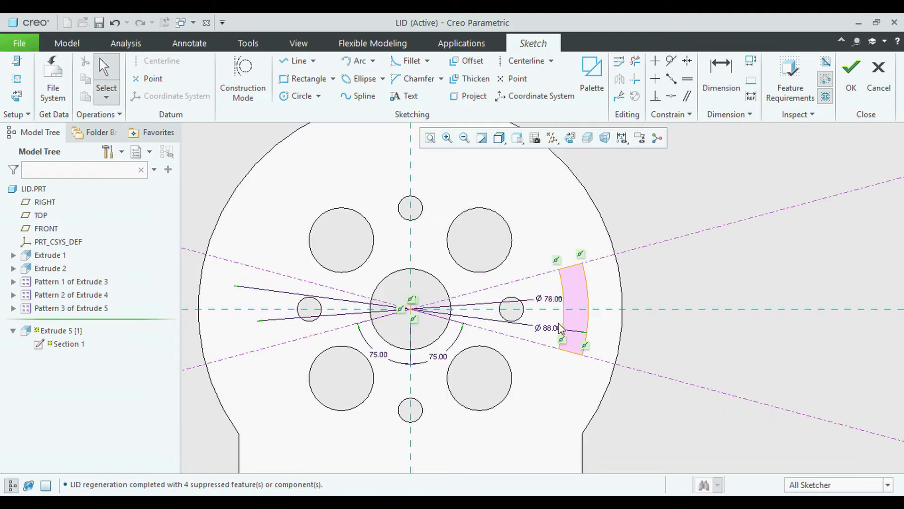
pyautogui.click(851, 71)
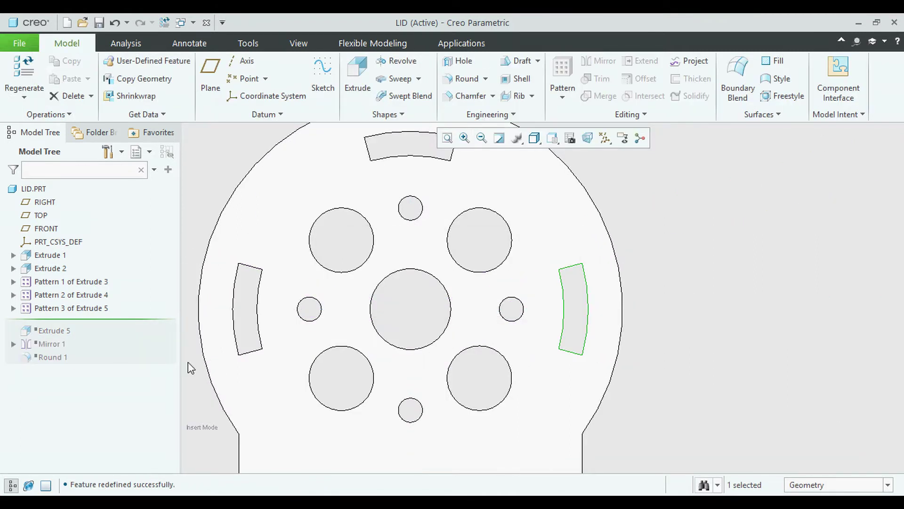
# - Roll the model forward through the separate Extrude 5 and open its section sketch
pyautogui.moveTo(93, 319); pyautogui.dragTo(98, 327)
pyautogui.click(13, 322)
pyautogui.click(51, 334)
pyautogui.click(86, 269)
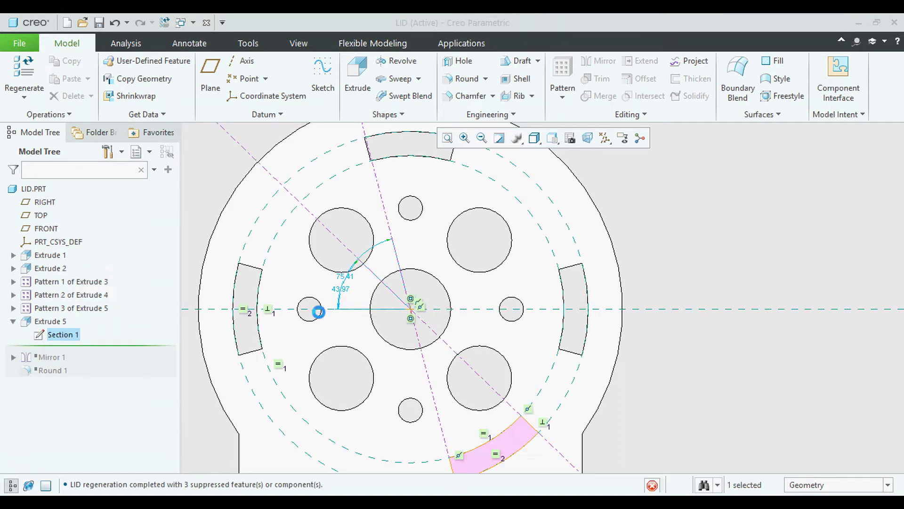
# - Spread out the lower slot's two angle dimensions for readability and accept the sketch
pyautogui.scroll(-3, 500, 376)
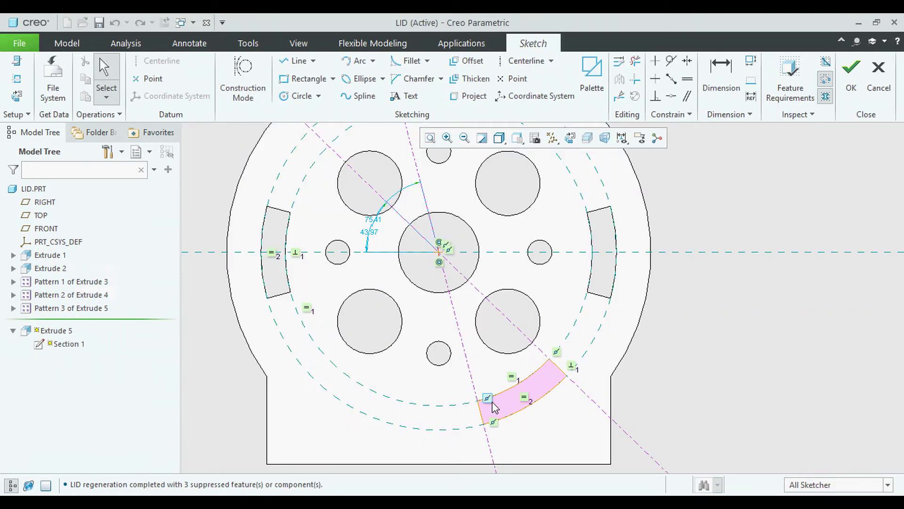
pyautogui.scroll(2, 434, 337)
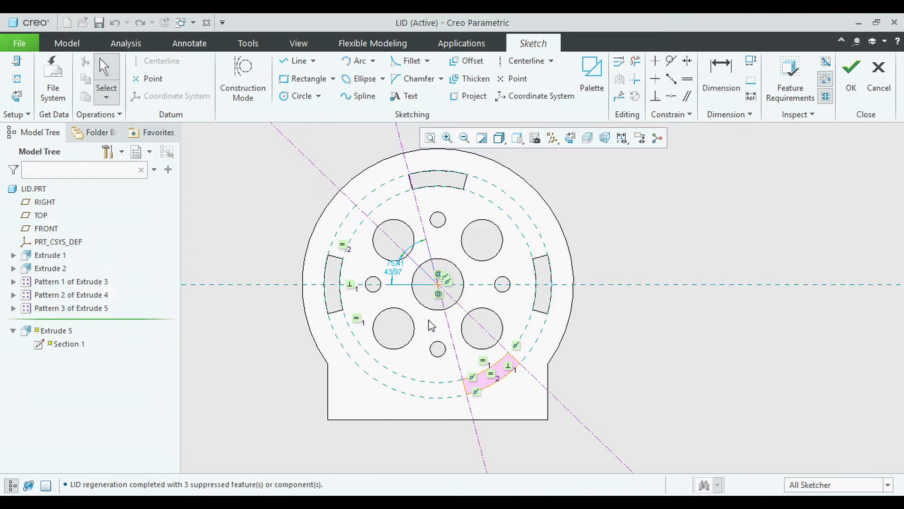
pyautogui.scroll(-5, 430, 322)
pyautogui.moveTo(408, 256); pyautogui.dragTo(473, 294)
pyautogui.moveTo(395, 303); pyautogui.dragTo(431, 315)
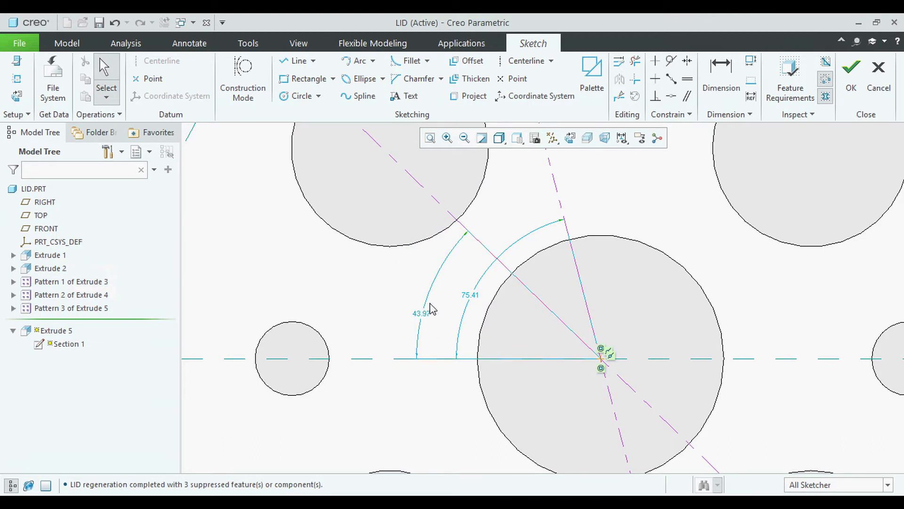
pyautogui.scroll(5, 430, 301)
pyautogui.scroll(-2, 532, 401)
pyautogui.scroll(4, 509, 367)
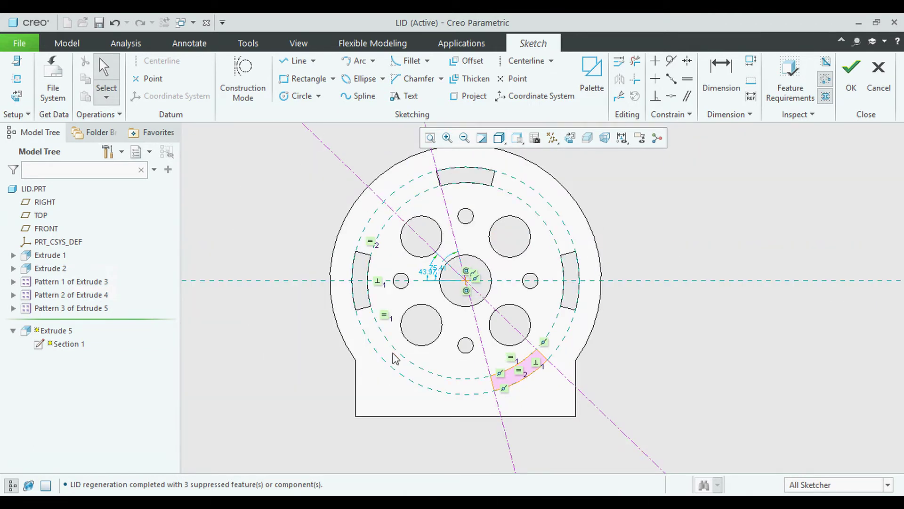
pyautogui.click(850, 75)
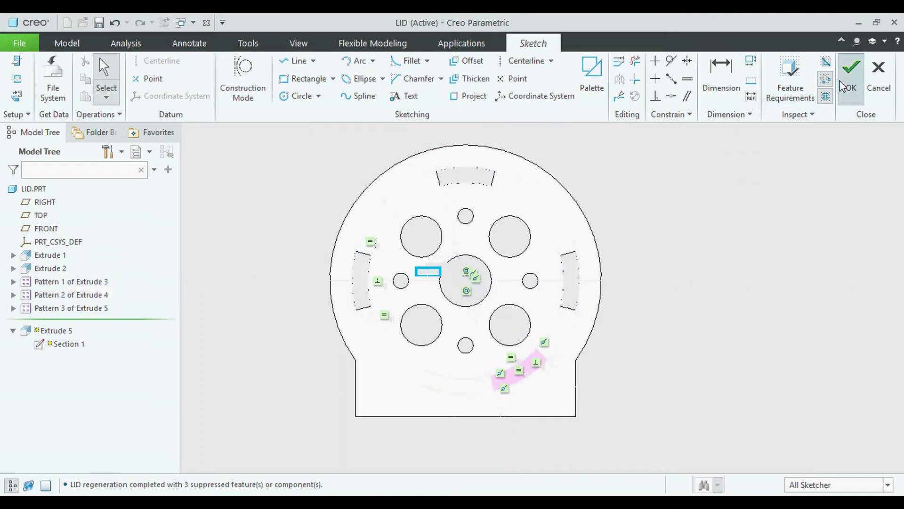
pyautogui.click(747, 241)
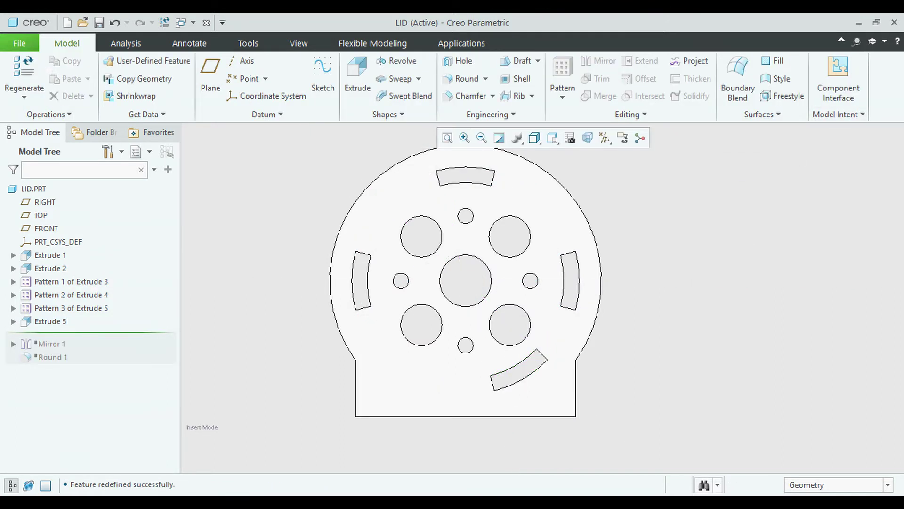
# - Roll the model forward through Mirror 1, review its mirror plane and accept the definition
pyautogui.moveTo(90, 333); pyautogui.dragTo(86, 347)
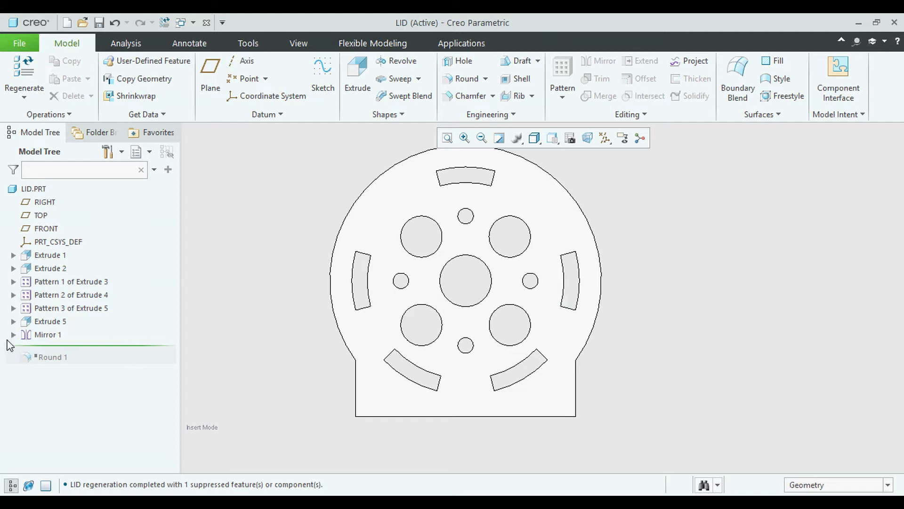
pyautogui.click(47, 334)
pyautogui.click(64, 259)
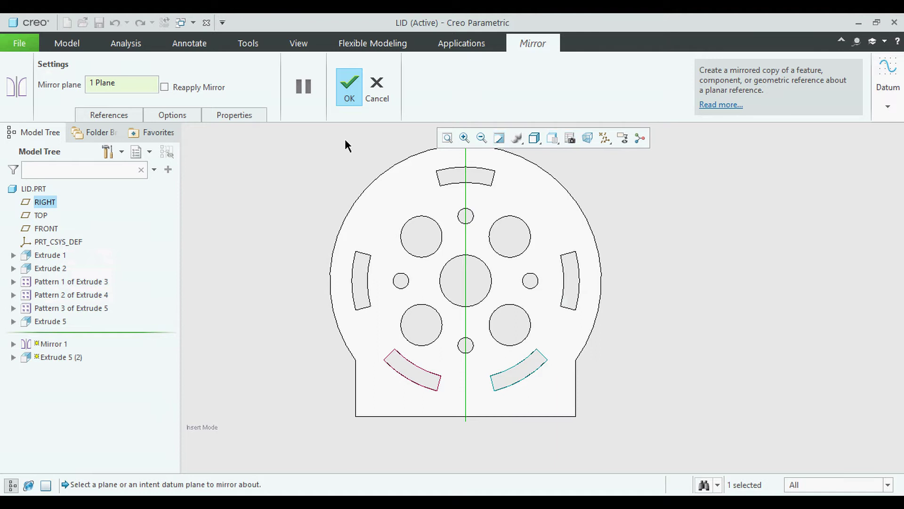
pyautogui.click(350, 97)
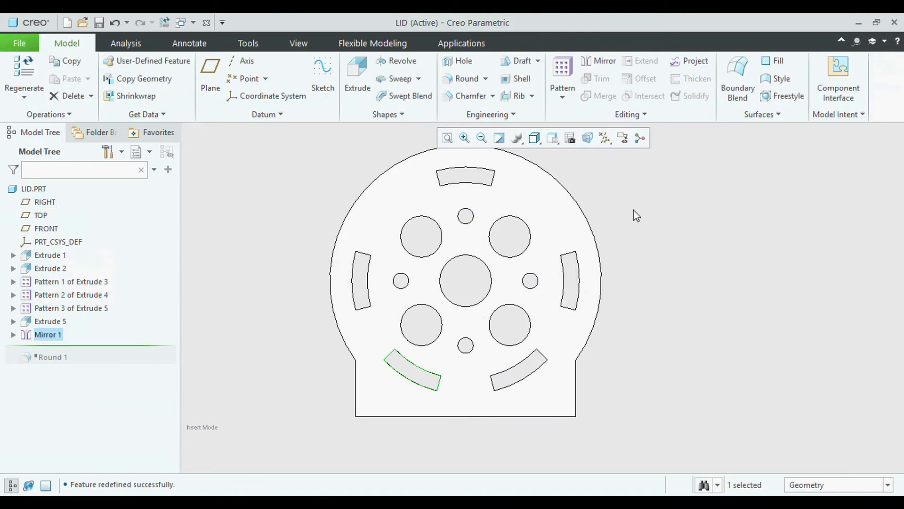
pyautogui.click(645, 216)
# - Roll the model forward through Round 1, review its radius and rounded corner edges, and accept the definition
pyautogui.moveTo(84, 349); pyautogui.dragTo(79, 360)
pyautogui.click(39, 348)
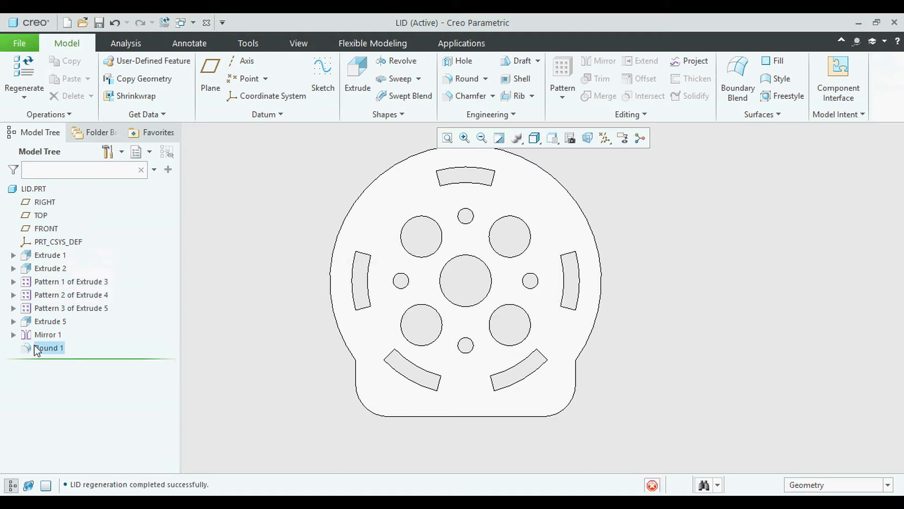
pyautogui.click(60, 282)
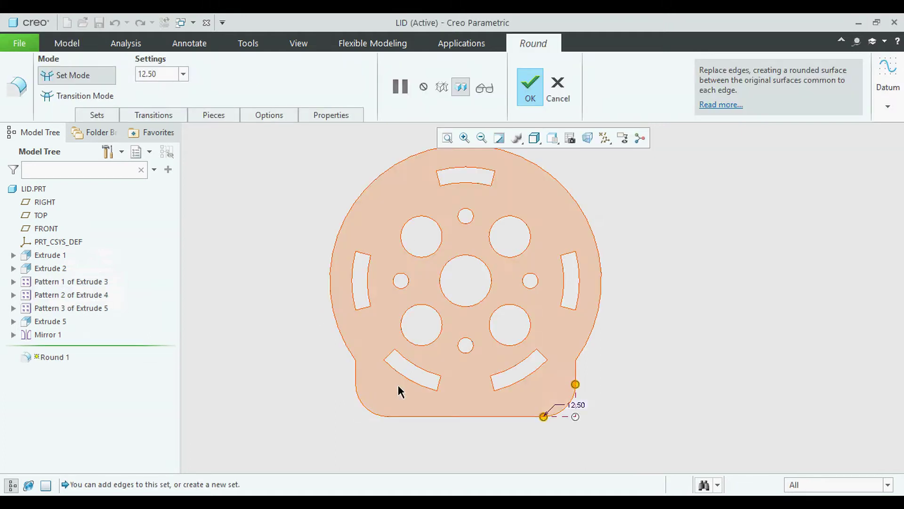
pyautogui.moveTo(398, 385); pyautogui.dragTo(402, 327, button='middle')
pyautogui.scroll(-3, 505, 400)
pyautogui.moveTo(589, 436); pyautogui.dragTo(610, 477, button='middle')
pyautogui.scroll(1, 628, 294)
pyautogui.middleClick(628, 294)
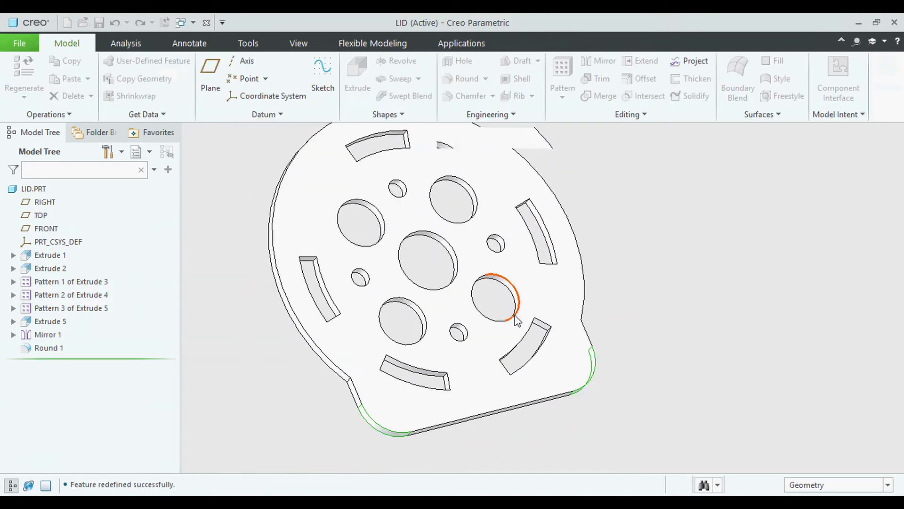
pyautogui.scroll(4, 537, 348)
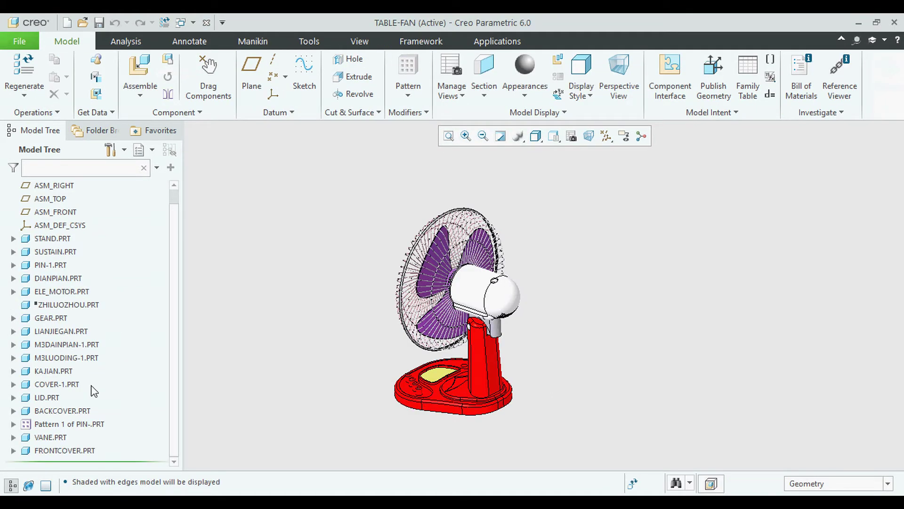
# - Open BACKCOVER.PRT from the TABLE-FAN assembly in its own part window
pyautogui.click(47, 398)
pyautogui.click(53, 411)
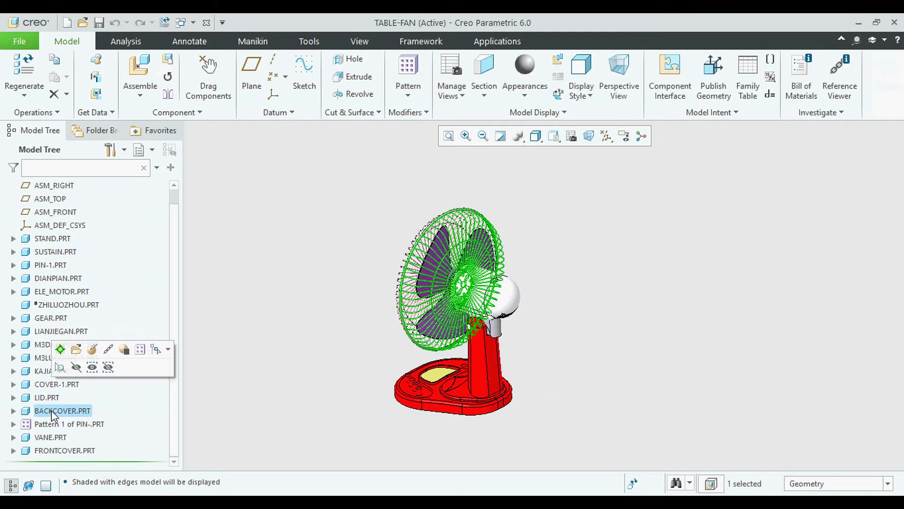
pyautogui.click(85, 349)
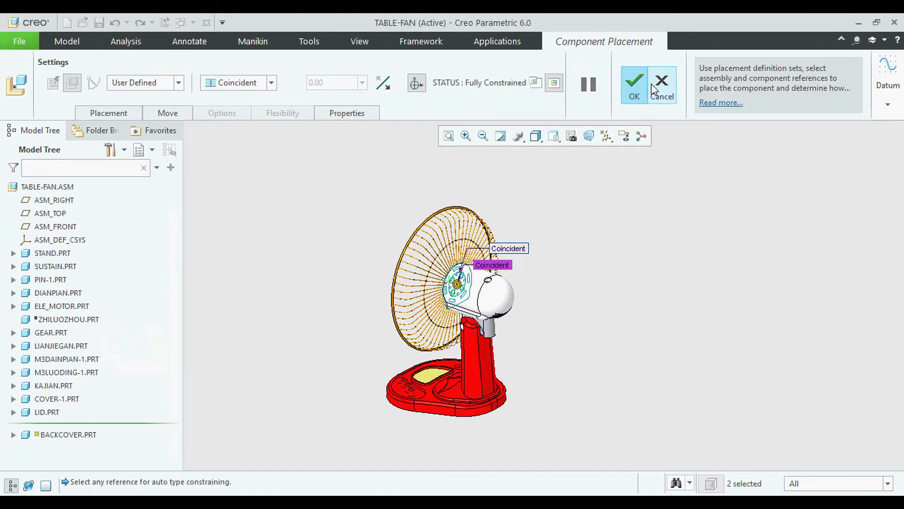
pyautogui.click(656, 87)
pyautogui.rightClick(80, 426)
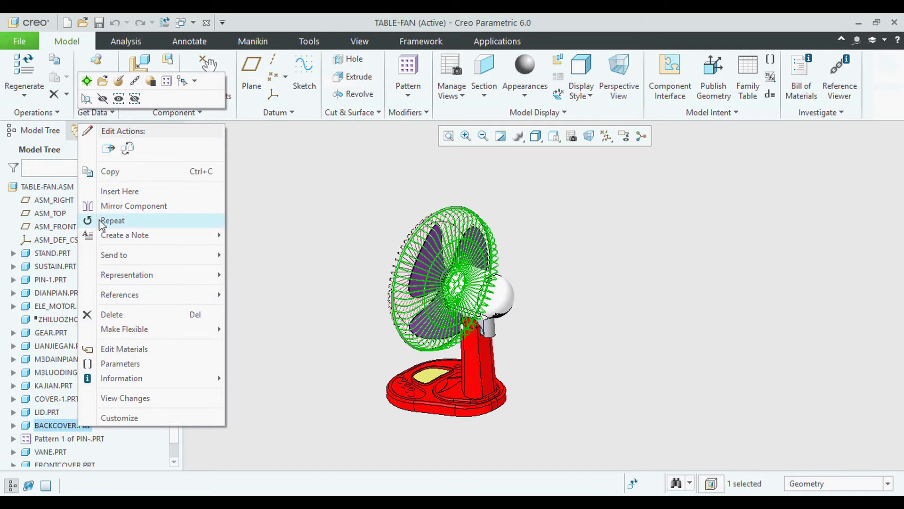
pyautogui.click(106, 84)
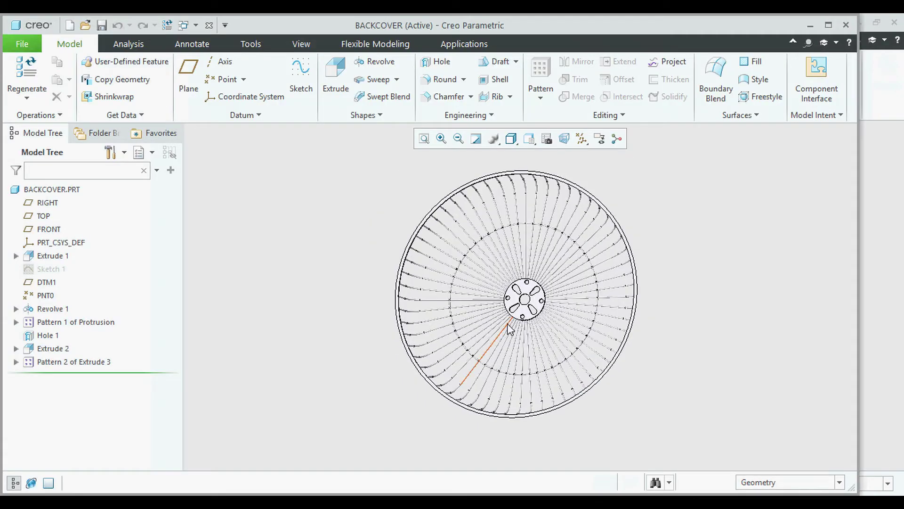
# - Roll the back cover back to just after Sketch 1, review Extrude 1's section sketch in 2D orientation and accept it
pyautogui.moveTo(398, 281); pyautogui.dragTo(433, 337, button='middle')
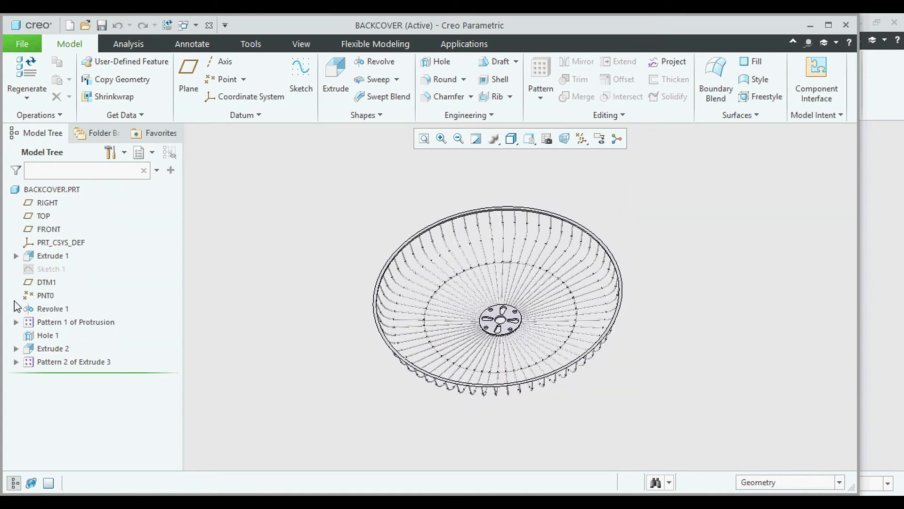
pyautogui.moveTo(94, 375)
pyautogui.mouseDown()
pyautogui.moveTo(80, 269)
pyautogui.moveTo(49, 269)
pyautogui.mouseUp()
pyautogui.click(16, 256)
pyautogui.click(50, 268)
pyautogui.click(76, 203)
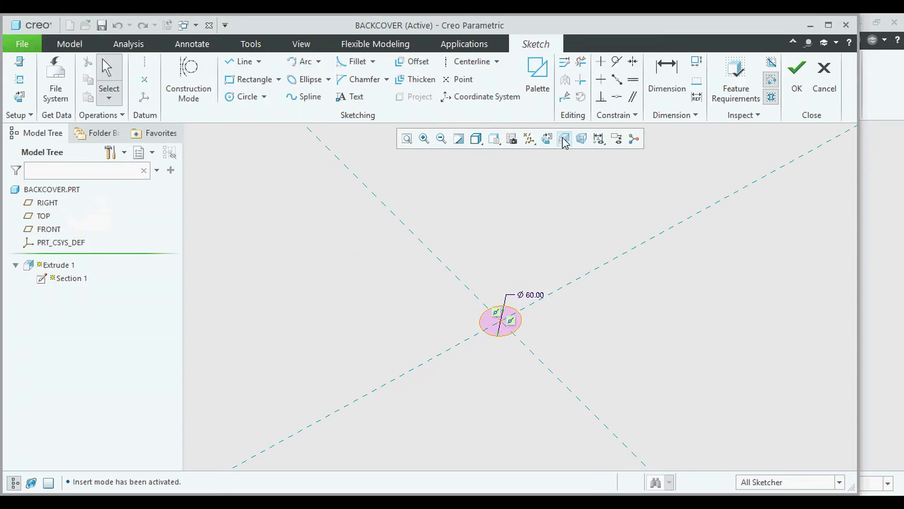
pyautogui.click(546, 138)
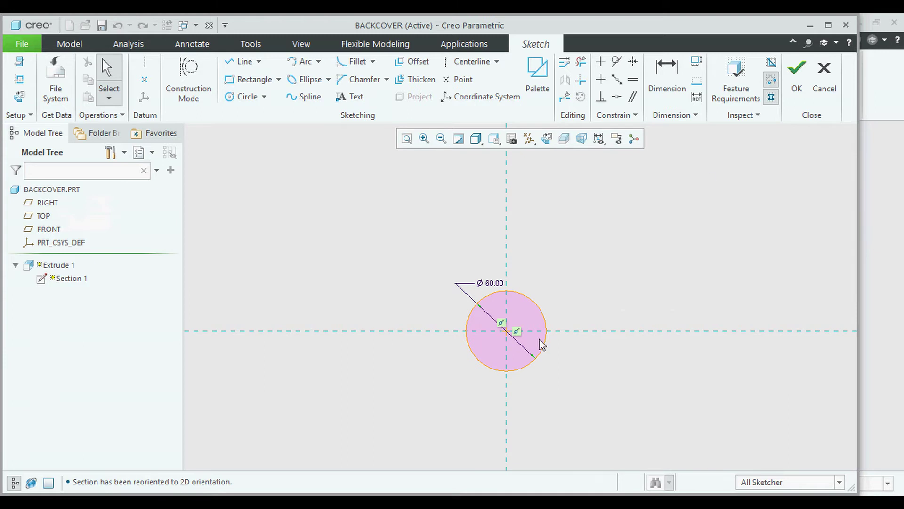
pyautogui.click(794, 78)
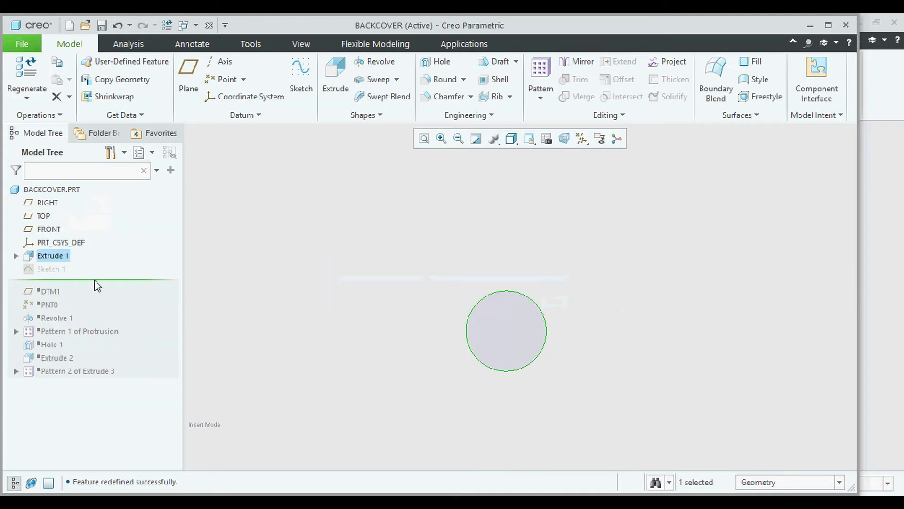
# - Open Sketch 1 for editing and orient it to the 2D sketch view to show its profile dimensions
pyautogui.click(53, 270)
pyautogui.rightClick(53, 272)
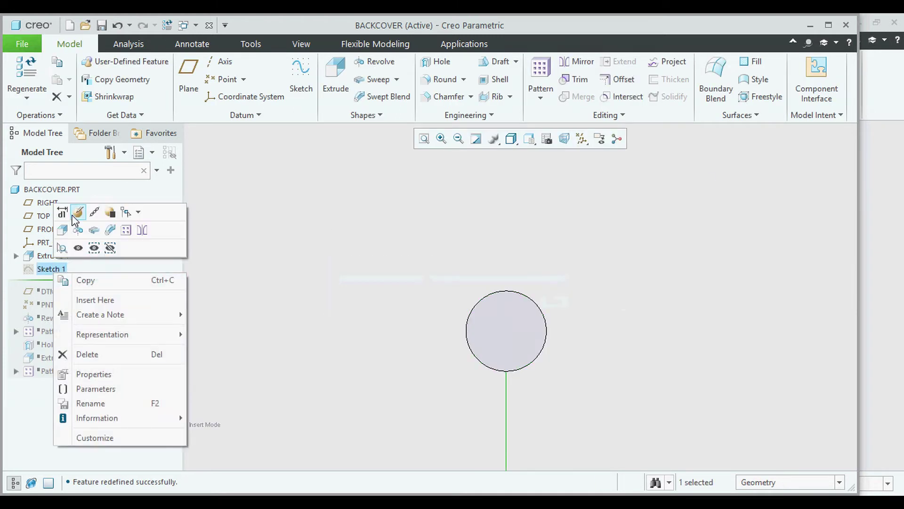
pyautogui.click(75, 215)
pyautogui.click(547, 138)
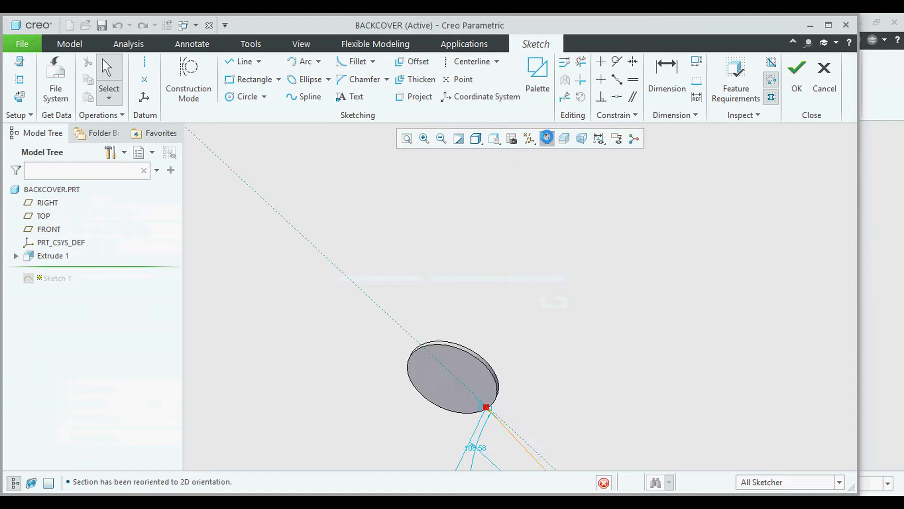
pyautogui.scroll(-3, 536, 341)
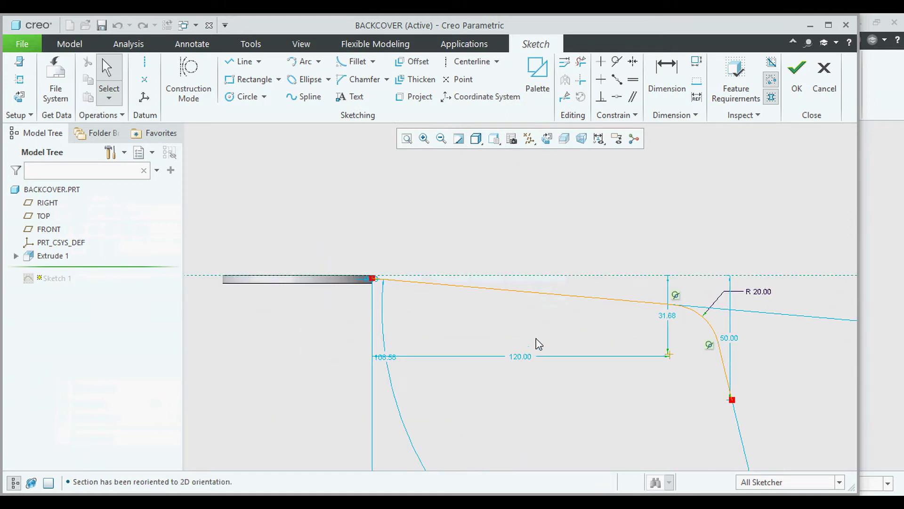
# - Examine where the Sketch 1 profile line starts at the disc's edge and how its horizontal dimension is referenced
pyautogui.scroll(1, 431, 265)
pyautogui.scroll(-5, 347, 255)
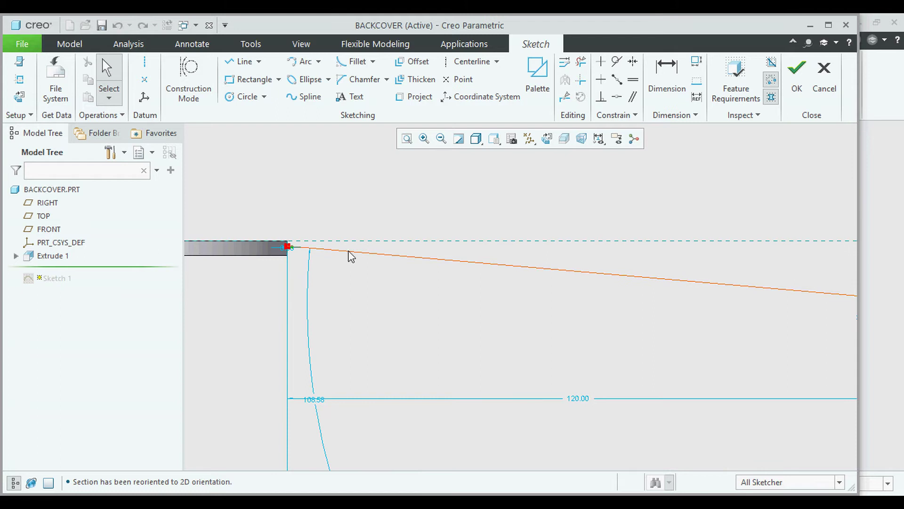
pyautogui.scroll(2, 359, 250)
pyautogui.scroll(3, 359, 249)
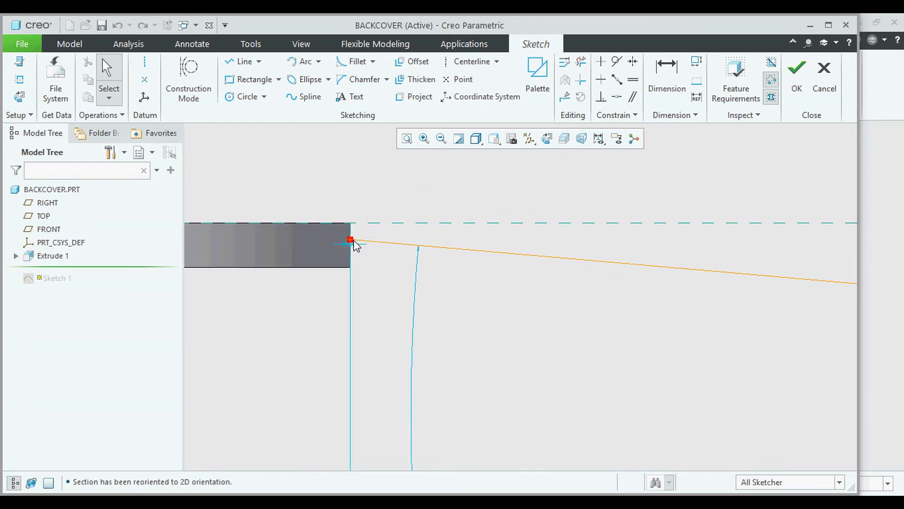
pyautogui.scroll(-4, 830, 375)
pyautogui.scroll(4, 669, 335)
pyautogui.scroll(-5, 581, 289)
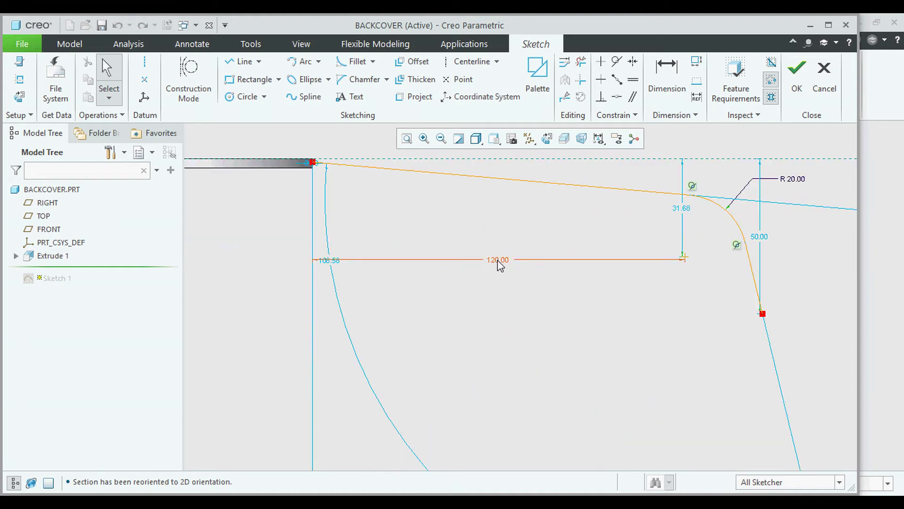
# - Reposition the overall height dimension and both angle dimensions so they read clearly beside the profile, and accept Sketch 1
pyautogui.moveTo(760, 242); pyautogui.dragTo(813, 244)
pyautogui.scroll(4, 607, 250)
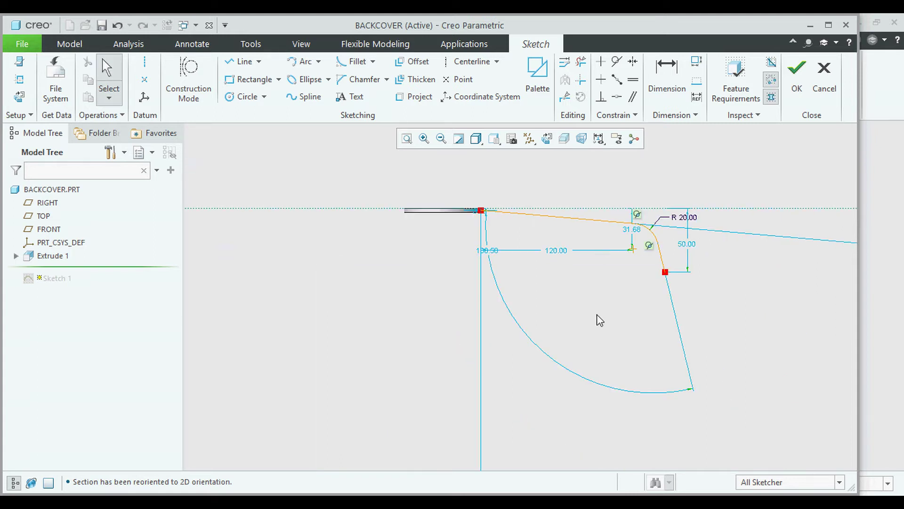
pyautogui.scroll(-2, 498, 275)
pyautogui.moveTo(483, 243)
pyautogui.mouseDown()
pyautogui.moveTo(615, 277)
pyautogui.moveTo(582, 294)
pyautogui.mouseUp()
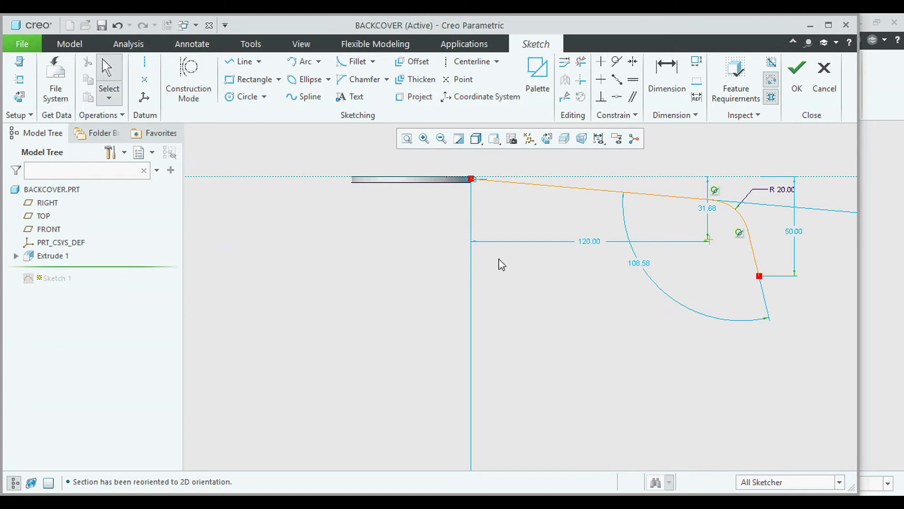
pyautogui.scroll(6, 502, 265)
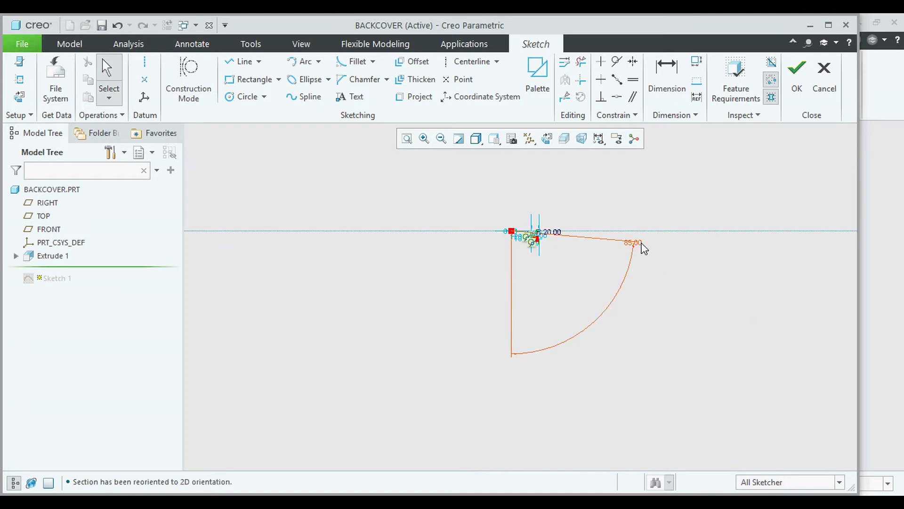
pyautogui.scroll(-6, 530, 237)
pyautogui.moveTo(559, 389)
pyautogui.mouseDown()
pyautogui.moveTo(541, 418)
pyautogui.moveTo(400, 307)
pyautogui.moveTo(413, 312)
pyautogui.mouseUp()
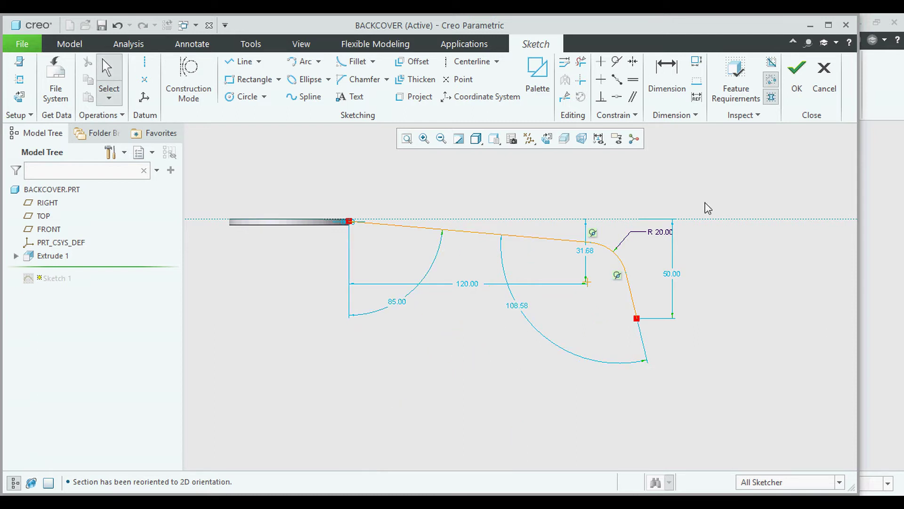
pyautogui.click(797, 78)
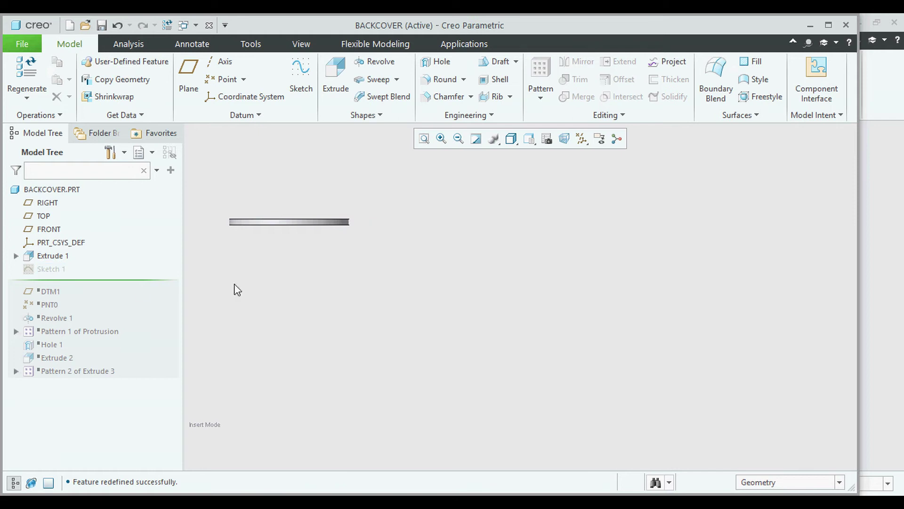
# - Roll the model forward through DTM1, review its offset from the FRONT plane, and accept the definition
pyautogui.moveTo(120, 294); pyautogui.dragTo(121, 296)
pyautogui.click(47, 282)
pyautogui.click(67, 238)
pyautogui.moveTo(466, 249)
pyautogui.mouseDown(button='middle')
pyautogui.moveTo(470, 284)
pyautogui.moveTo(460, 245)
pyautogui.mouseUp(button='middle')
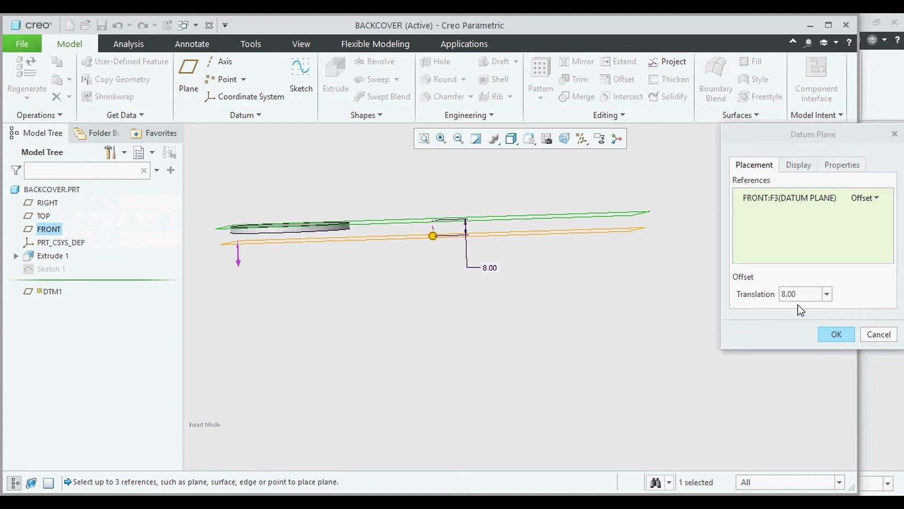
pyautogui.click(849, 338)
# - Roll the model forward through PNT0, review its Sketch 1 curve and DTM1 references from several angles, and accept the definition
pyautogui.moveTo(84, 293)
pyautogui.mouseDown()
pyautogui.moveTo(91, 315)
pyautogui.moveTo(52, 309)
pyautogui.mouseUp()
pyautogui.click(47, 295)
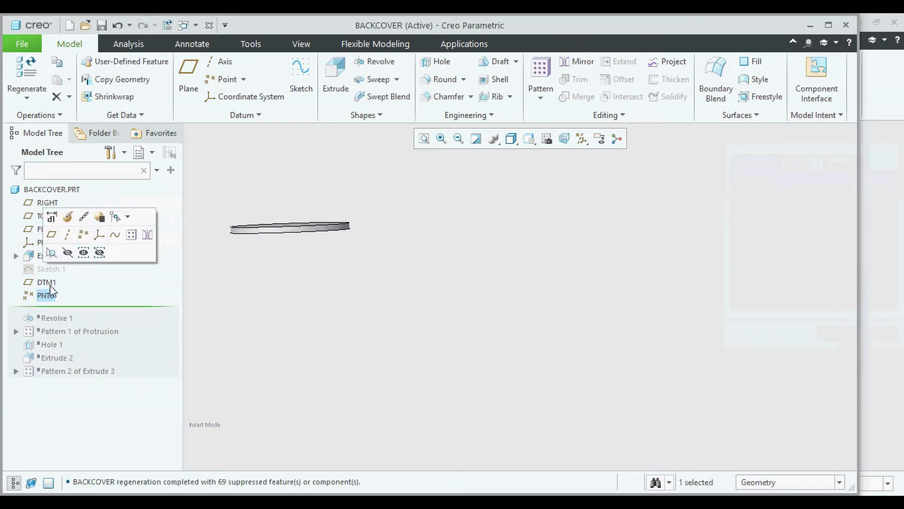
pyautogui.click(67, 219)
pyautogui.moveTo(572, 295); pyautogui.dragTo(501, 324, button='middle')
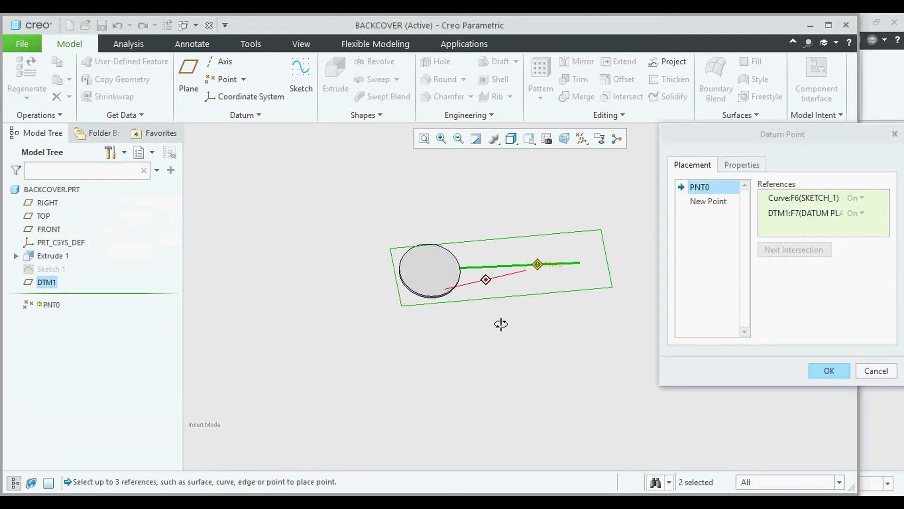
pyautogui.scroll(4, 533, 277)
pyautogui.moveTo(532, 277); pyautogui.dragTo(473, 219, button='middle')
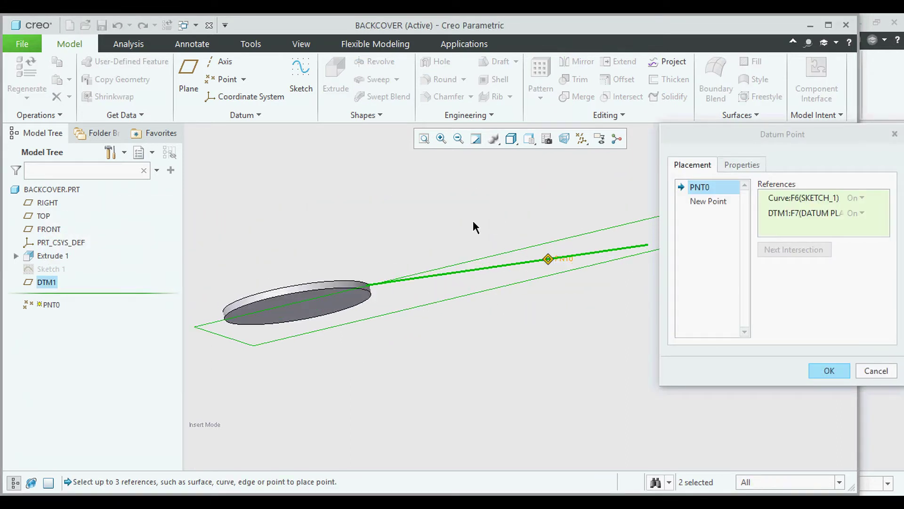
pyautogui.scroll(-3, 473, 221)
pyautogui.scroll(2, 599, 231)
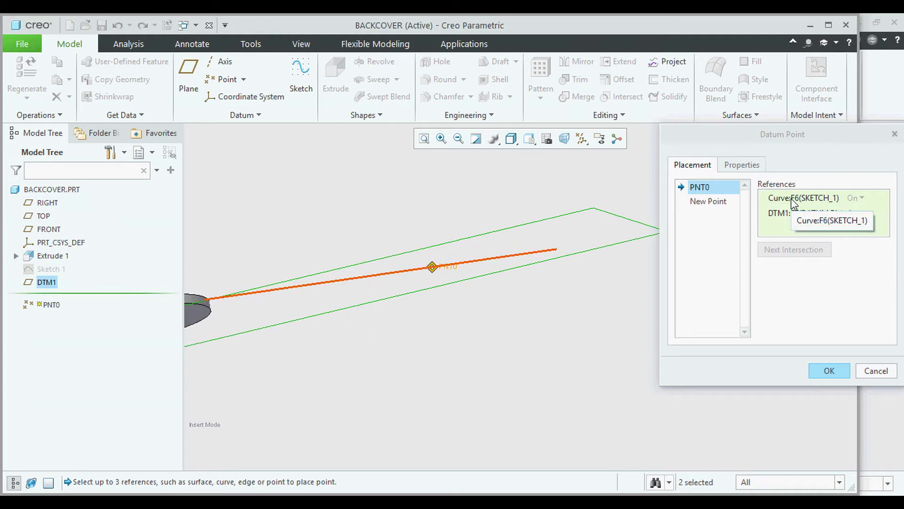
pyautogui.moveTo(606, 298); pyautogui.dragTo(573, 309, button='middle')
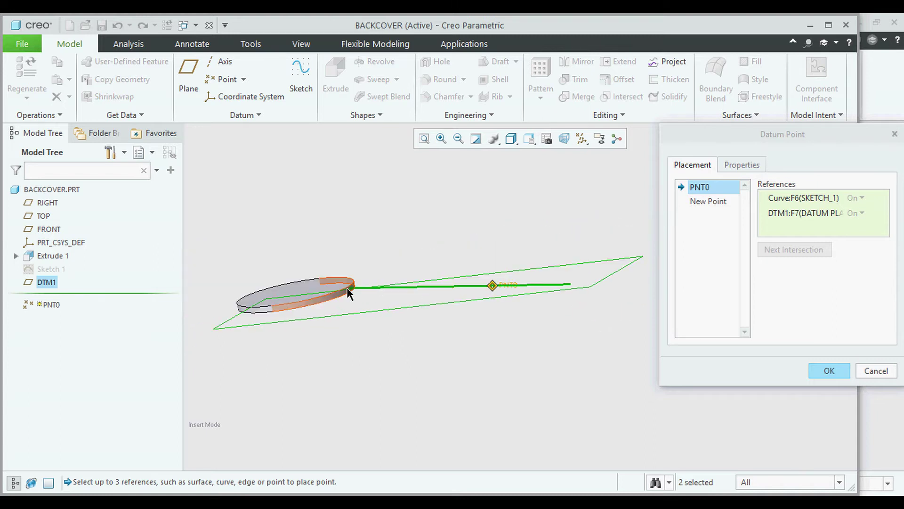
pyautogui.click(814, 374)
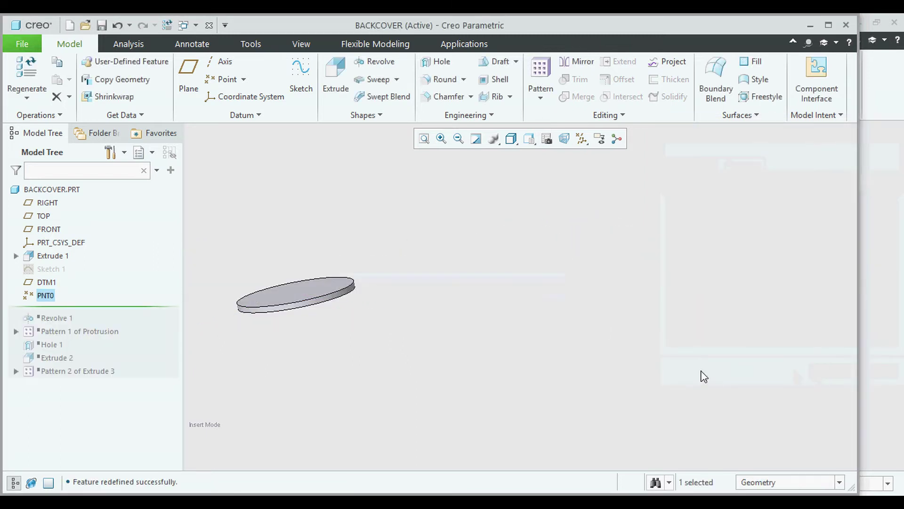
# - Clear the selection and unhide Sketch 1 so its curve shows with the disc
pyautogui.click(453, 371)
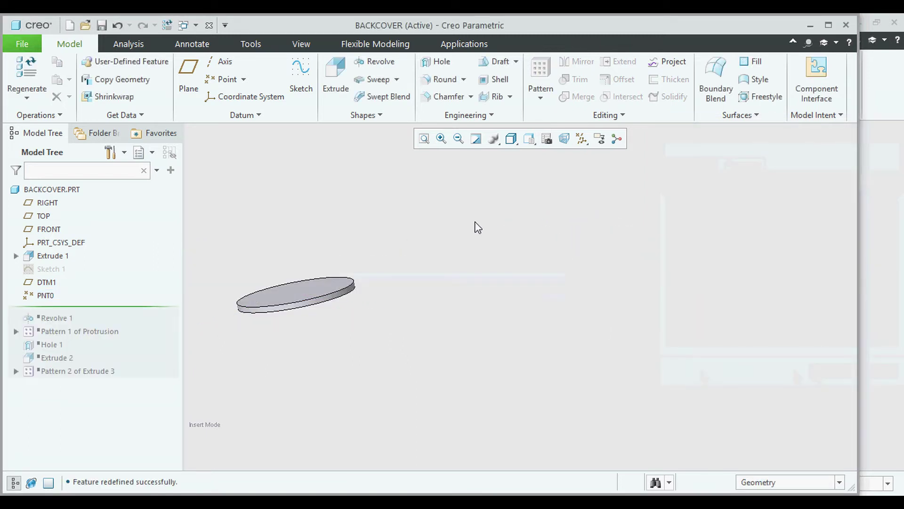
pyautogui.rightClick(59, 268)
pyautogui.click(83, 241)
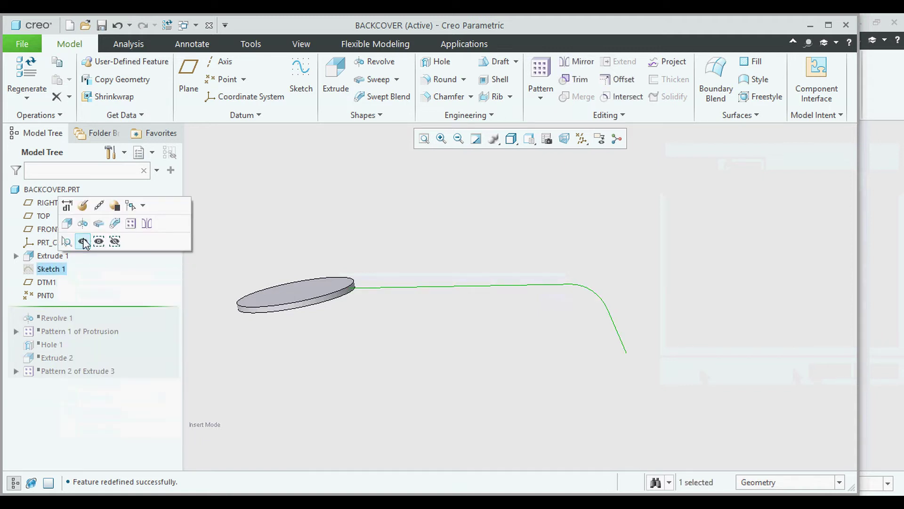
# - Try placing datum points directly on the Sketch 1 curve at ratios 0.22 and 0.43 in PNT0's definition, and discard the changes
pyautogui.click(61, 298)
pyautogui.click(68, 215)
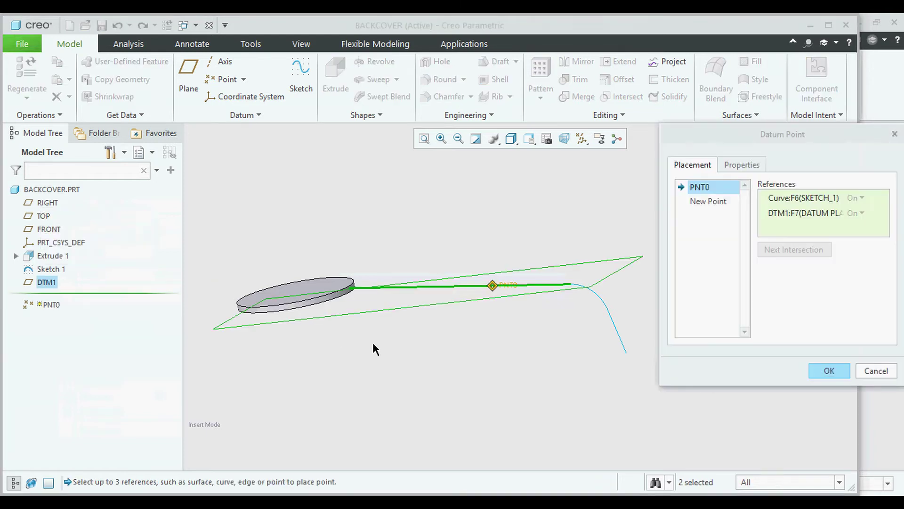
pyautogui.moveTo(372, 344); pyautogui.dragTo(394, 394, button='middle')
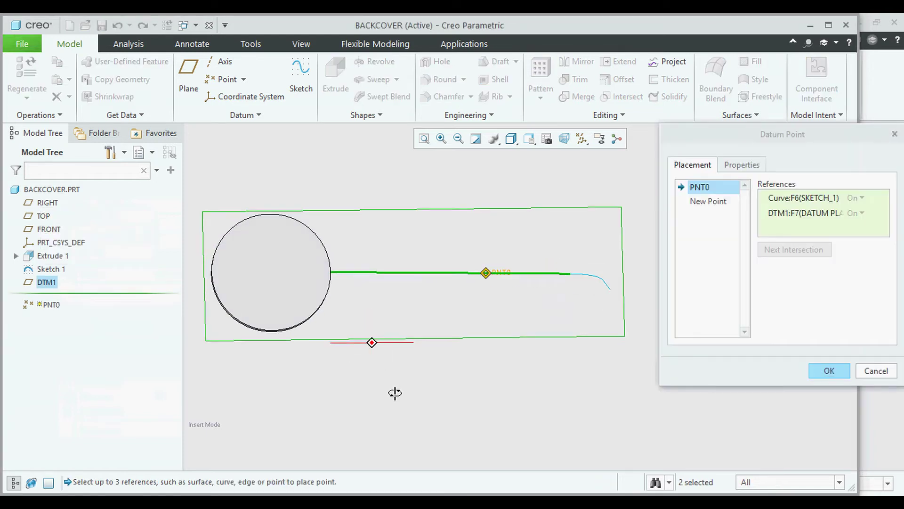
pyautogui.click(517, 272)
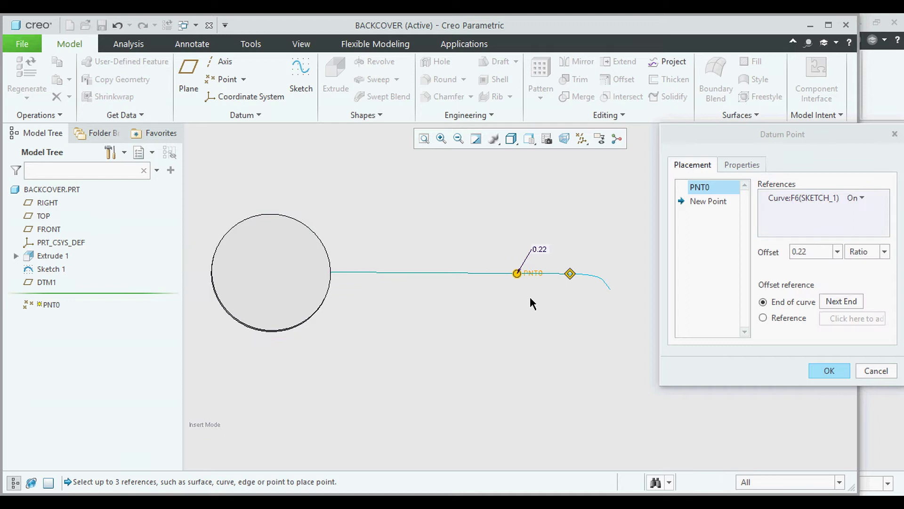
pyautogui.click(466, 273)
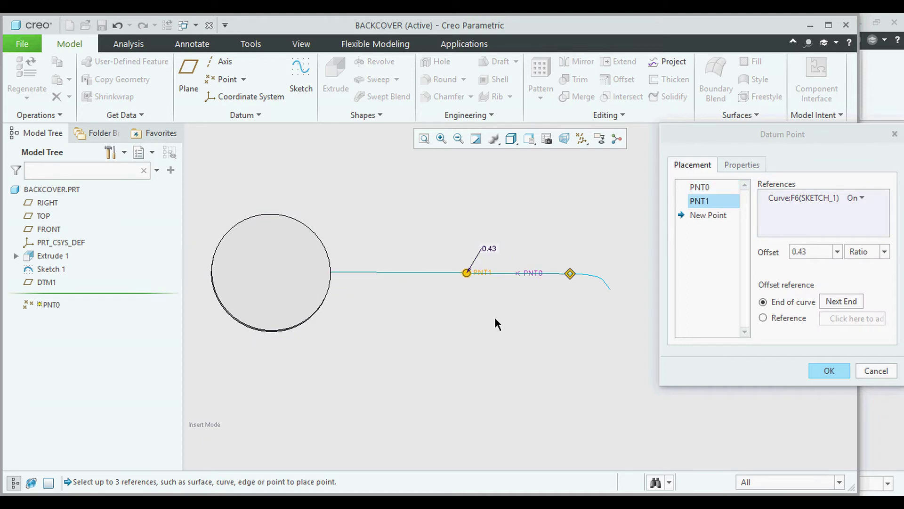
pyautogui.click(875, 372)
pyautogui.click(453, 285)
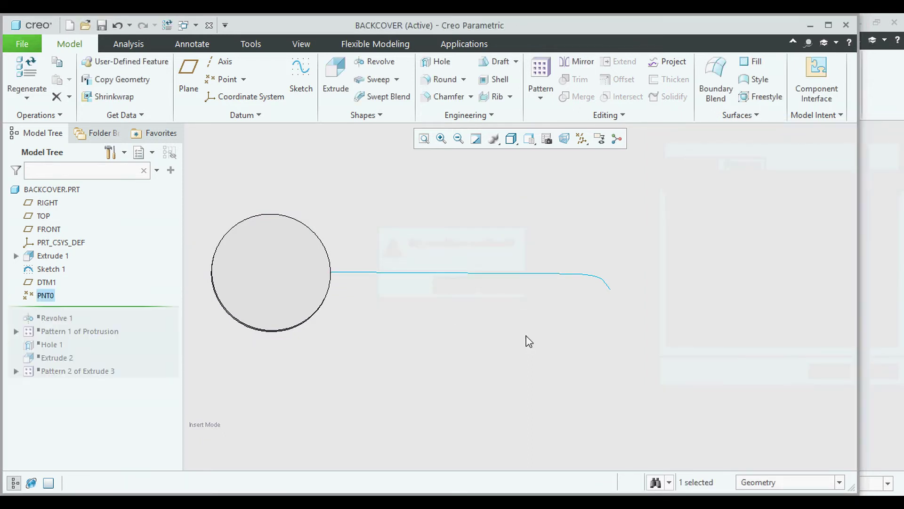
# - Roll the model forward through Revolve 1, open its section sketch for editing, and orient it to the 2D sketch view
pyautogui.moveTo(86, 307); pyautogui.dragTo(88, 320)
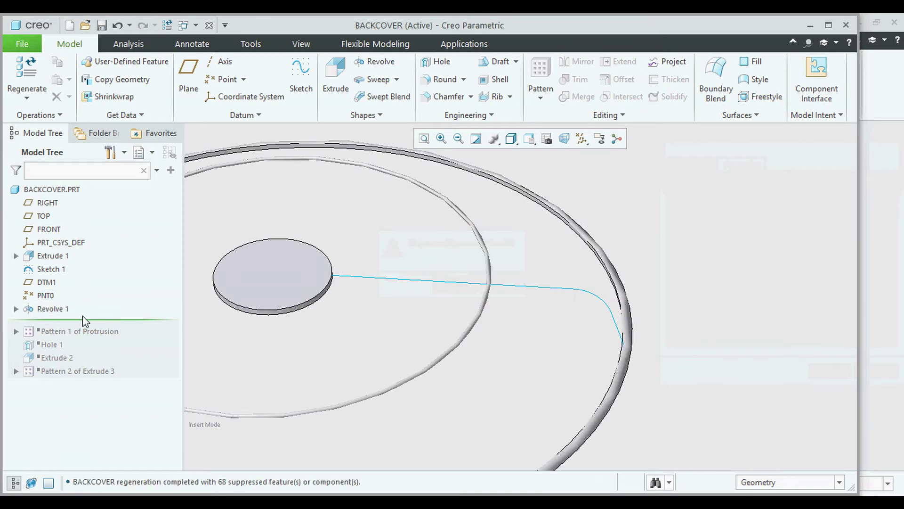
pyautogui.click(61, 310)
pyautogui.click(87, 249)
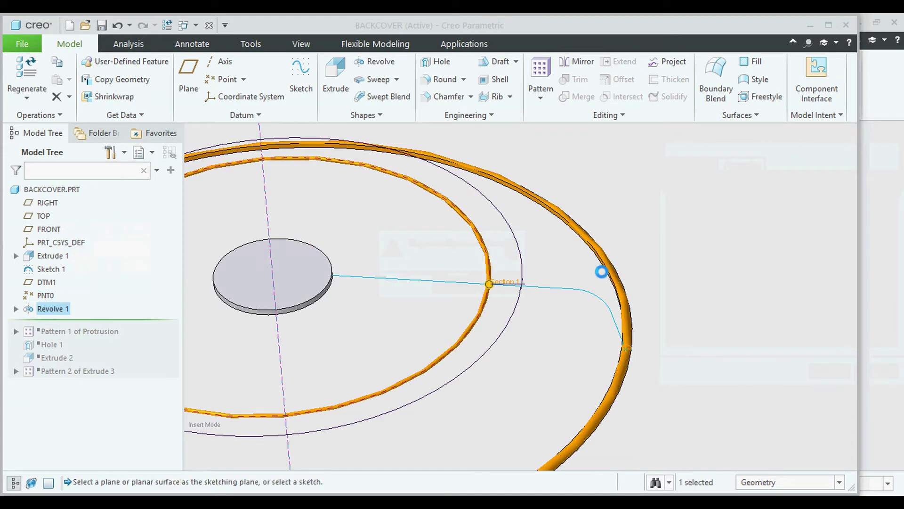
pyautogui.click(111, 115)
pyautogui.click(187, 156)
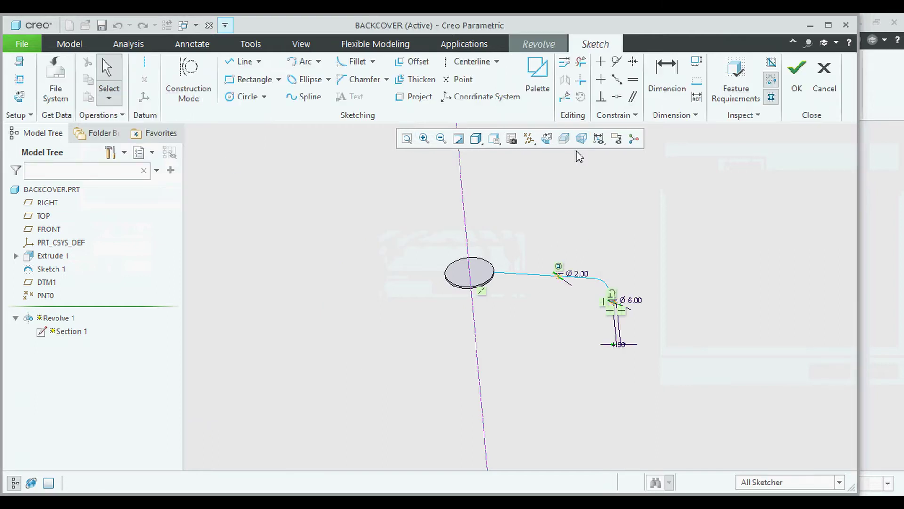
pyautogui.click(547, 138)
# - Review the small circle and the rim section of Revolve 1, moving the rim's diameter and width dimensions close to its profile
pyautogui.scroll(5, 498, 269)
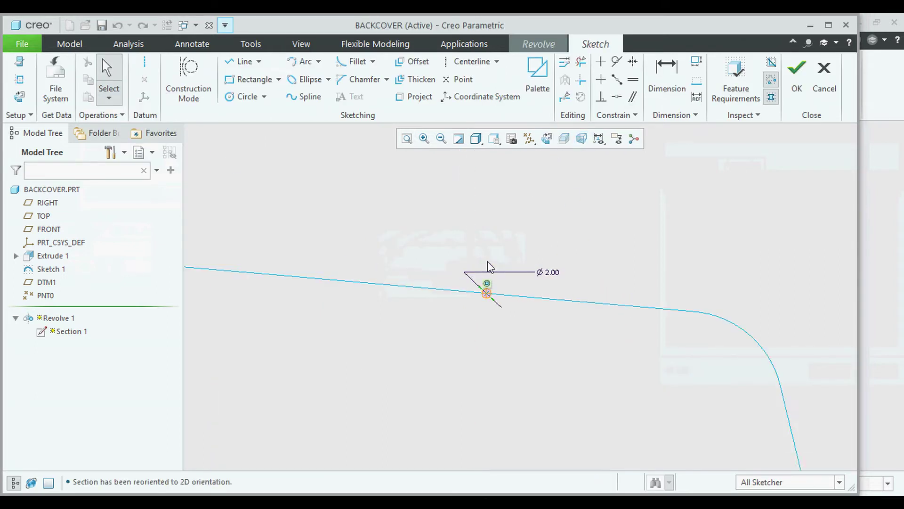
pyautogui.scroll(-6, 588, 250)
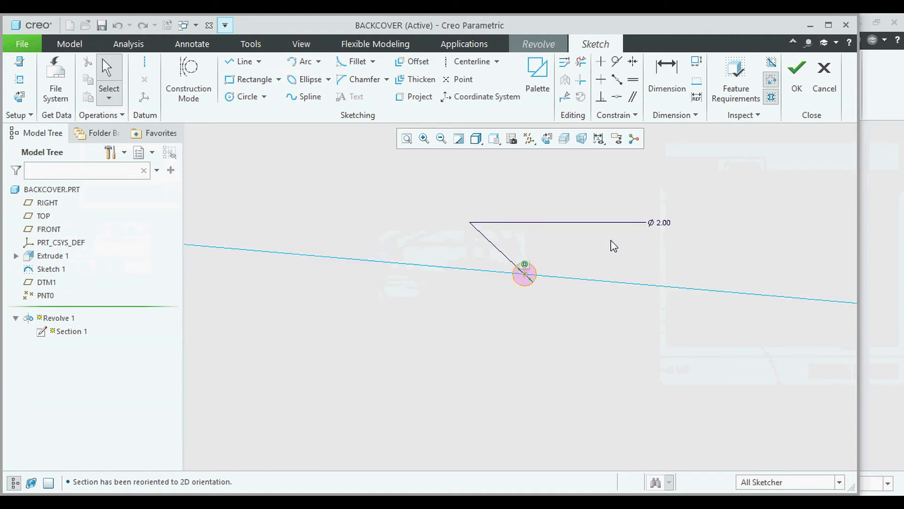
pyautogui.scroll(-2, 420, 289)
pyautogui.scroll(7, 634, 352)
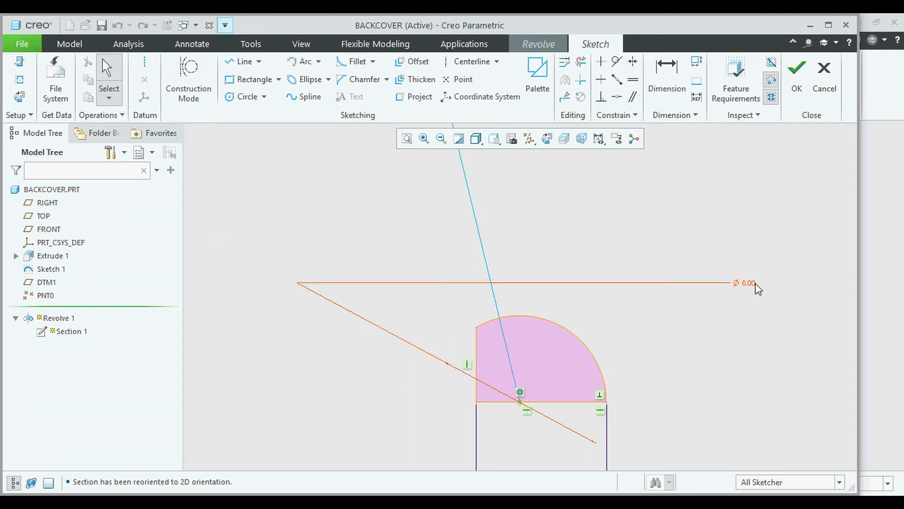
pyautogui.scroll(-3, 608, 289)
pyautogui.moveTo(668, 266); pyautogui.dragTo(594, 274)
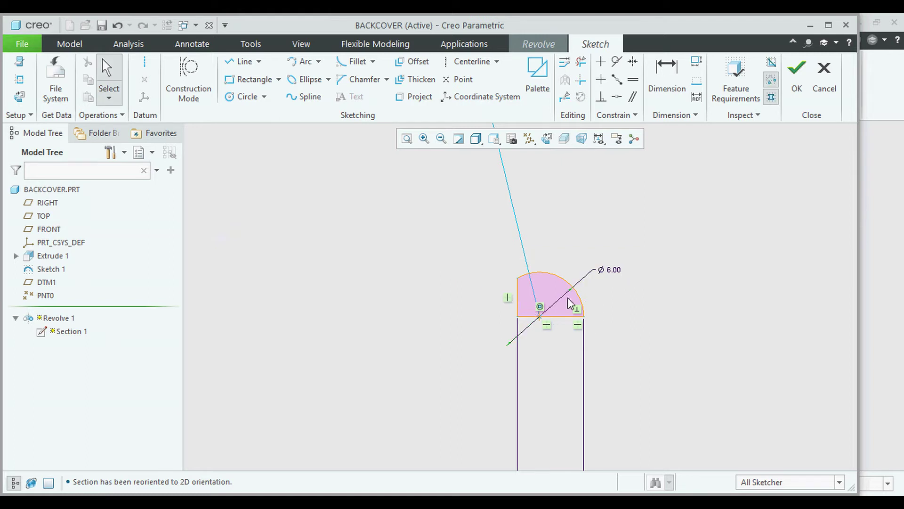
pyautogui.scroll(-6, 571, 302)
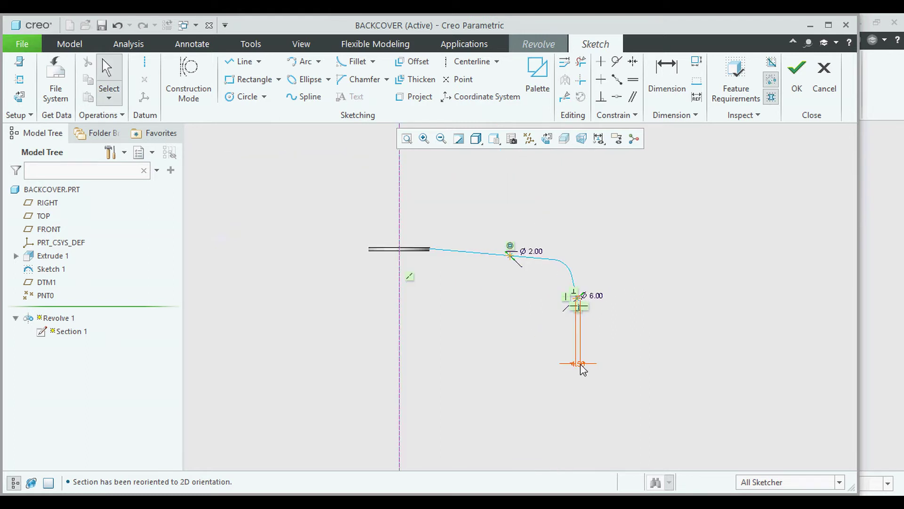
pyautogui.scroll(8, 589, 313)
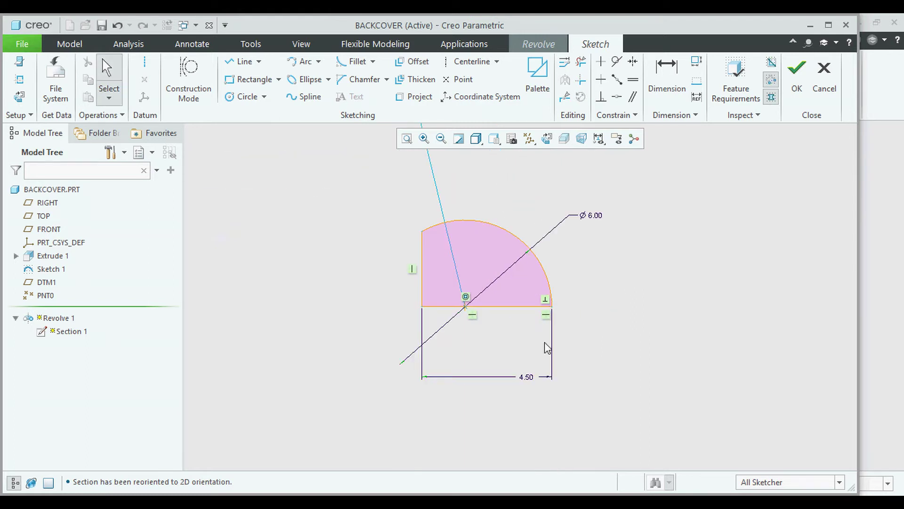
pyautogui.moveTo(523, 378); pyautogui.dragTo(494, 372)
# - Review the whole section against the Sketch 1 curve, then accept the section and the 360-degree Revolve 1 definition
pyautogui.scroll(-5, 565, 391)
pyautogui.scroll(-4, 564, 389)
pyautogui.scroll(3, 413, 299)
pyautogui.scroll(-5, 575, 236)
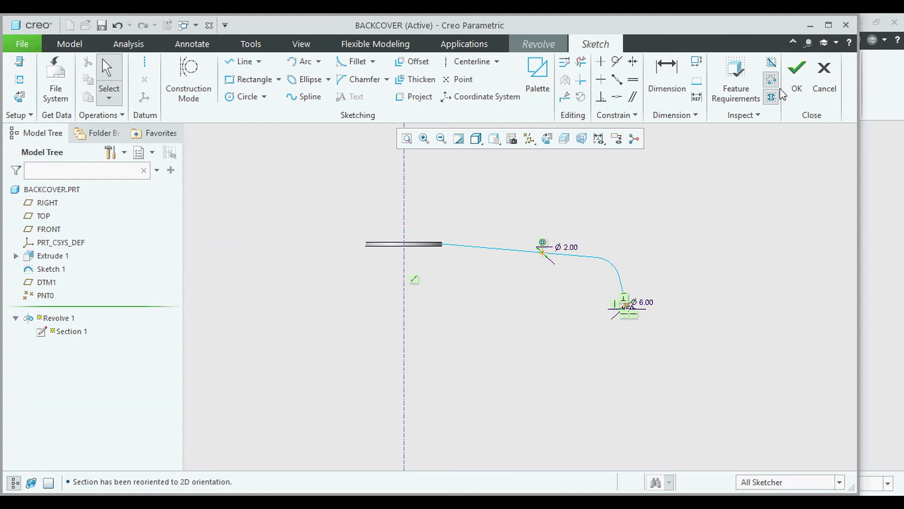
pyautogui.click(795, 80)
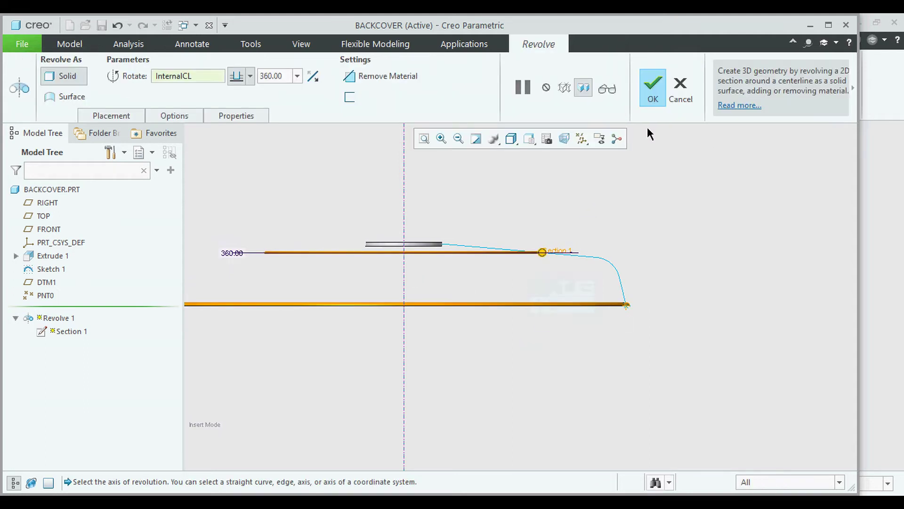
pyautogui.click(653, 87)
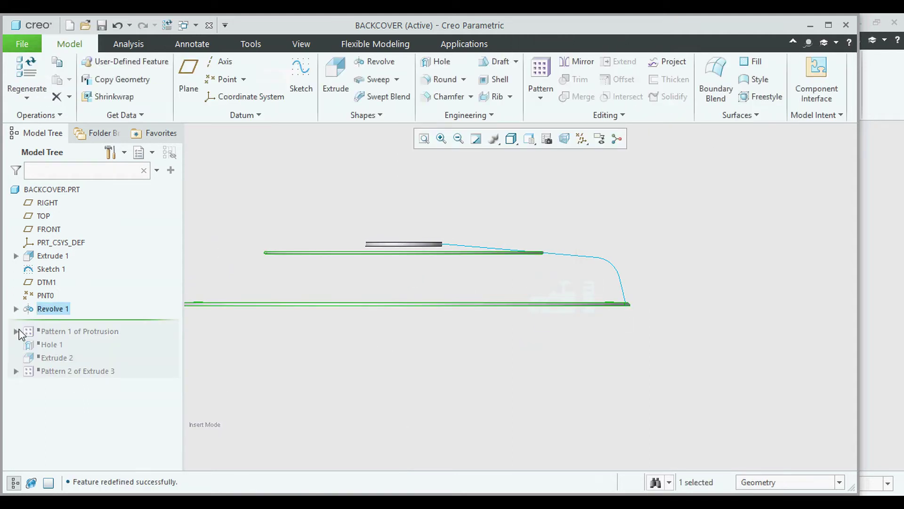
# - Roll the model forward through Pattern 1 of Protrusion and open the pattern's definition for editing
pyautogui.moveTo(36, 320); pyautogui.dragTo(33, 332)
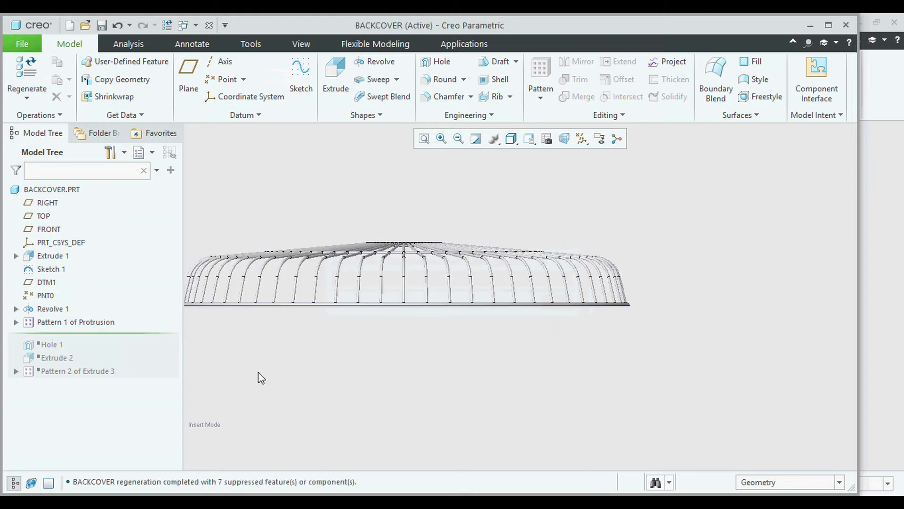
pyautogui.click(80, 327)
pyautogui.click(96, 244)
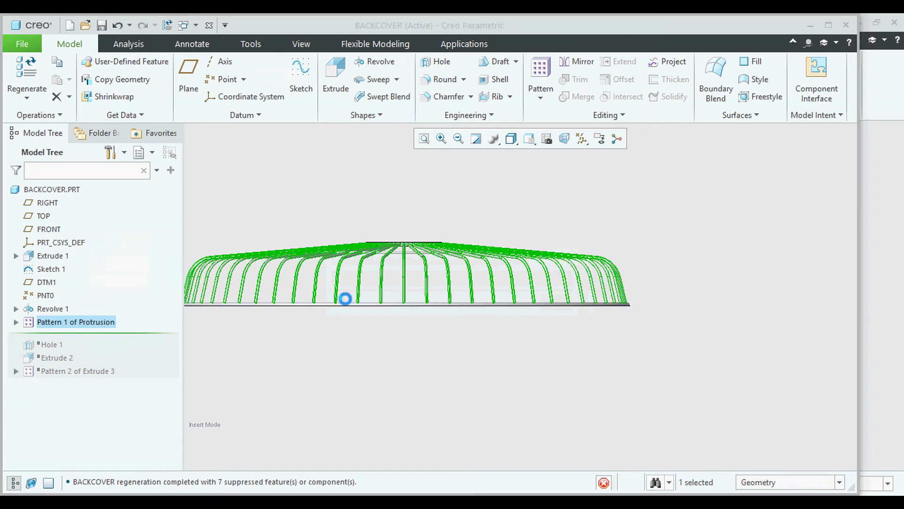
# - Review the axis pattern's member count and angle around the central disc from several angles, and cancel the pattern definition
pyautogui.moveTo(479, 333); pyautogui.dragTo(485, 390, button='middle')
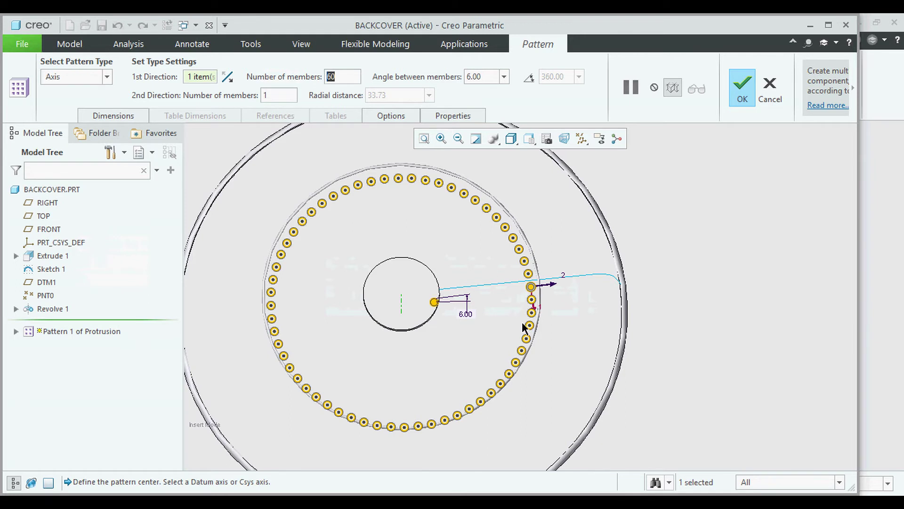
pyautogui.scroll(3, 522, 324)
pyautogui.moveTo(519, 325); pyautogui.dragTo(502, 304, button='middle')
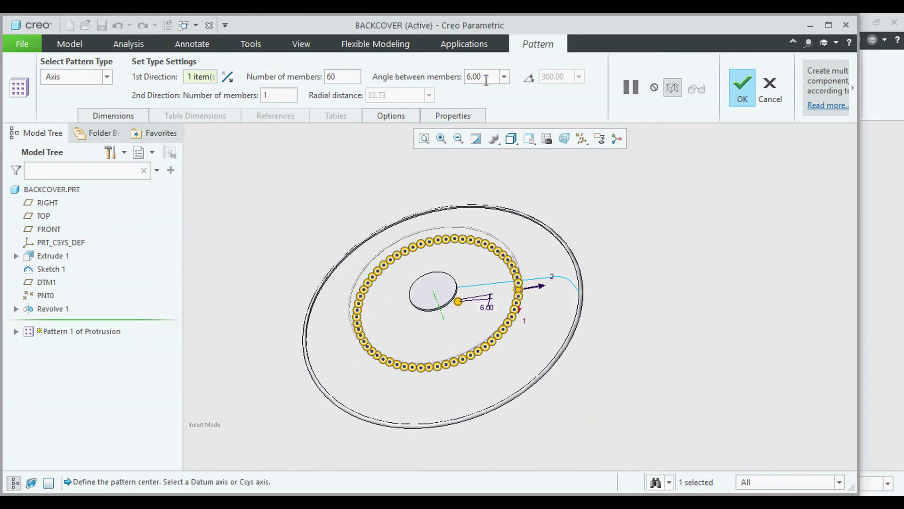
pyautogui.moveTo(586, 263); pyautogui.dragTo(718, 178, button='middle')
pyautogui.click(770, 89)
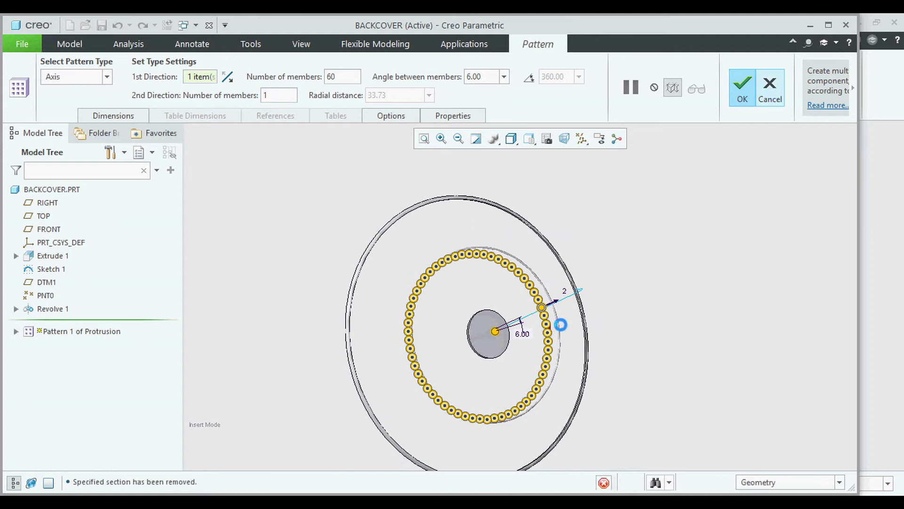
pyautogui.moveTo(381, 291); pyautogui.dragTo(341, 230, button='middle')
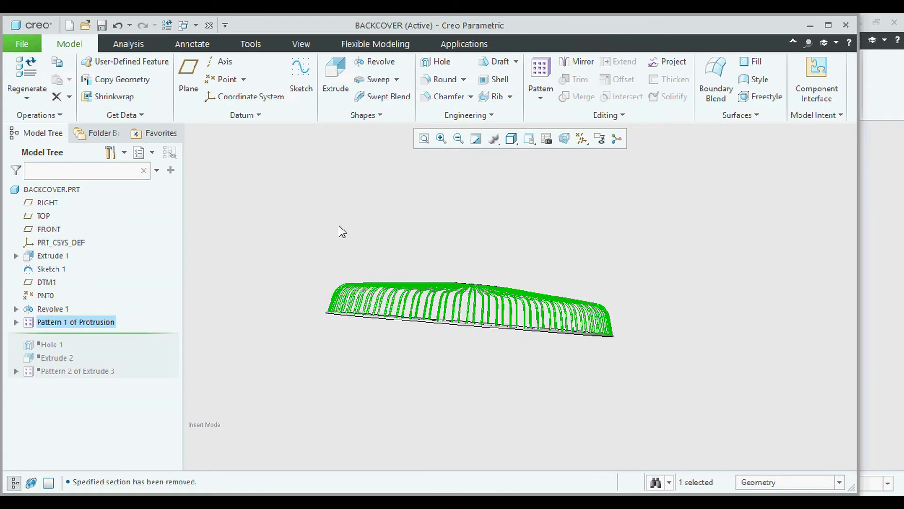
pyautogui.click(341, 231)
# - Roll the model forward through Hole 1 and open the hole's definition for editing, facing the central disc
pyautogui.moveTo(65, 348); pyautogui.dragTo(60, 347)
pyautogui.click(50, 335)
pyautogui.click(81, 262)
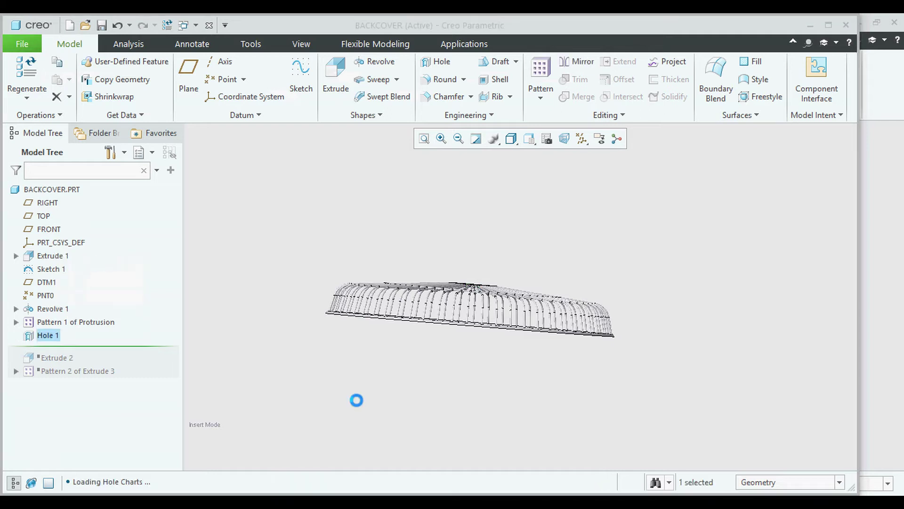
pyautogui.moveTo(453, 324); pyautogui.dragTo(472, 324, button='middle')
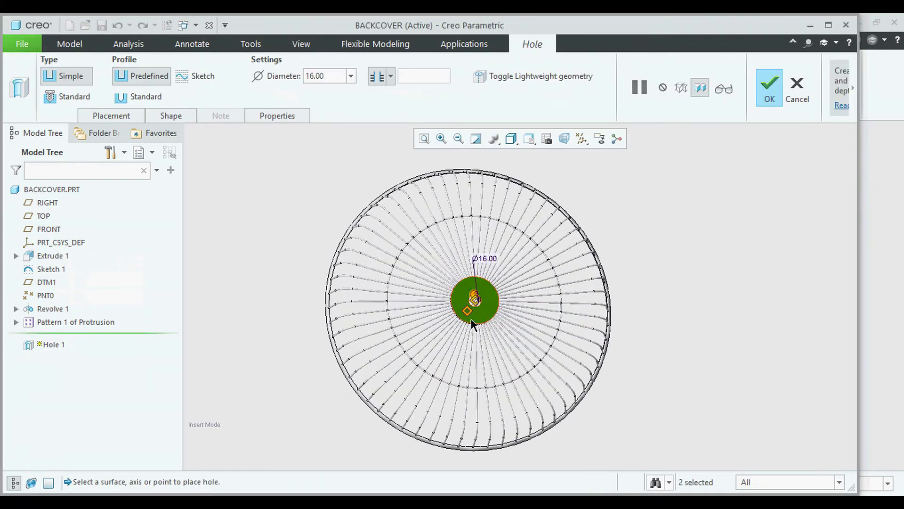
# - Review the placement and diameter of the central hole at close range, and accept the Hole 1 definition
pyautogui.click(112, 116)
pyautogui.click(121, 116)
pyautogui.click(122, 116)
pyautogui.click(121, 117)
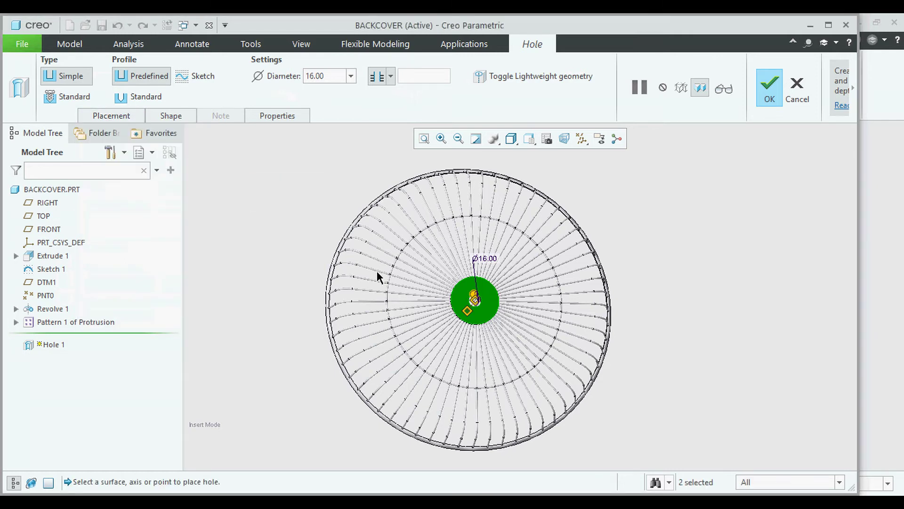
pyautogui.scroll(-5, 436, 278)
pyautogui.moveTo(436, 278); pyautogui.dragTo(477, 275, button='middle')
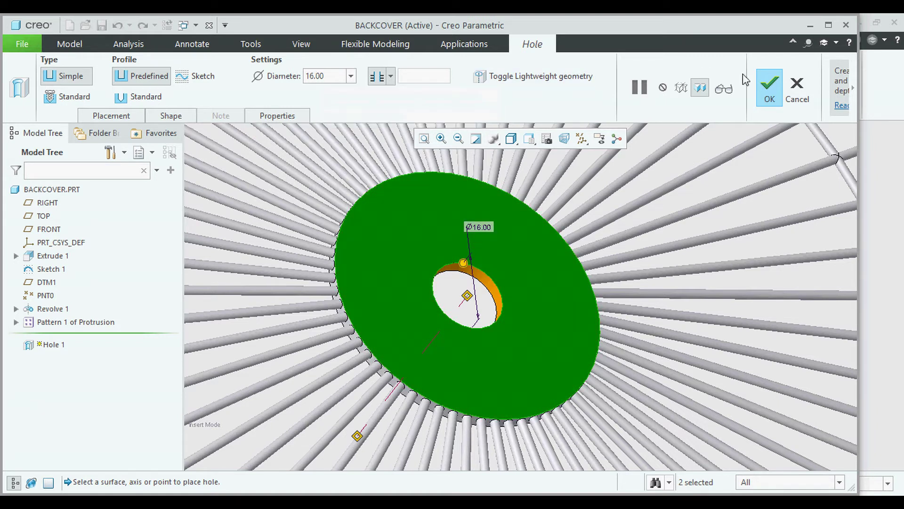
pyautogui.click(769, 87)
pyautogui.scroll(-5, 527, 279)
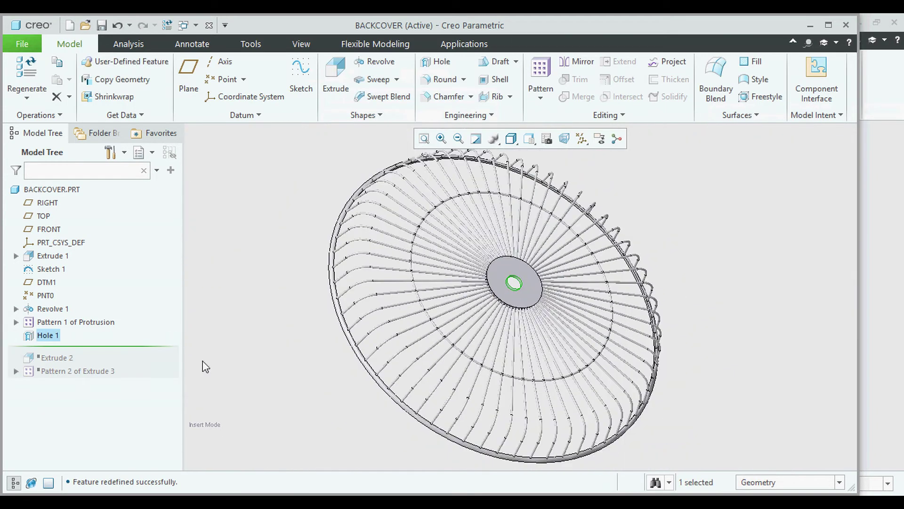
# - Roll the model forward through Extrude 2 and open its Section 1 sketch for editing
pyautogui.moveTo(83, 347); pyautogui.dragTo(83, 362)
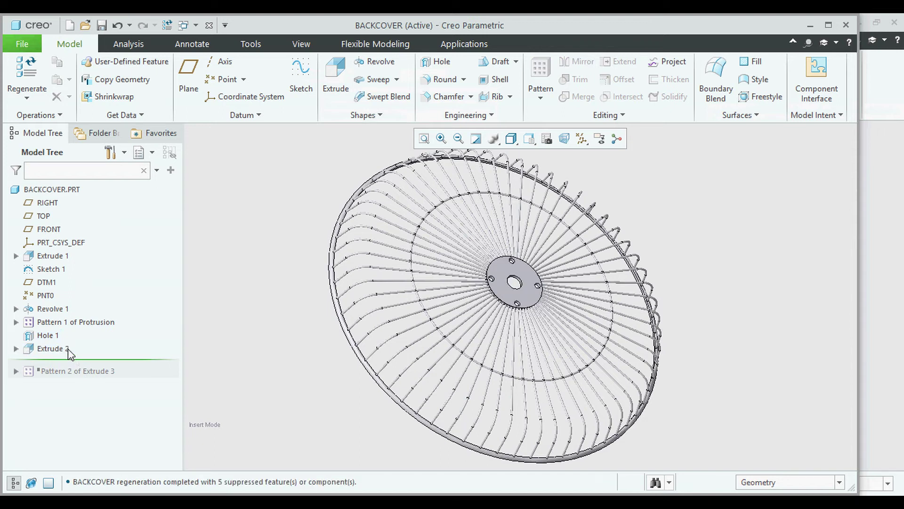
pyautogui.click(15, 348)
pyautogui.click(60, 362)
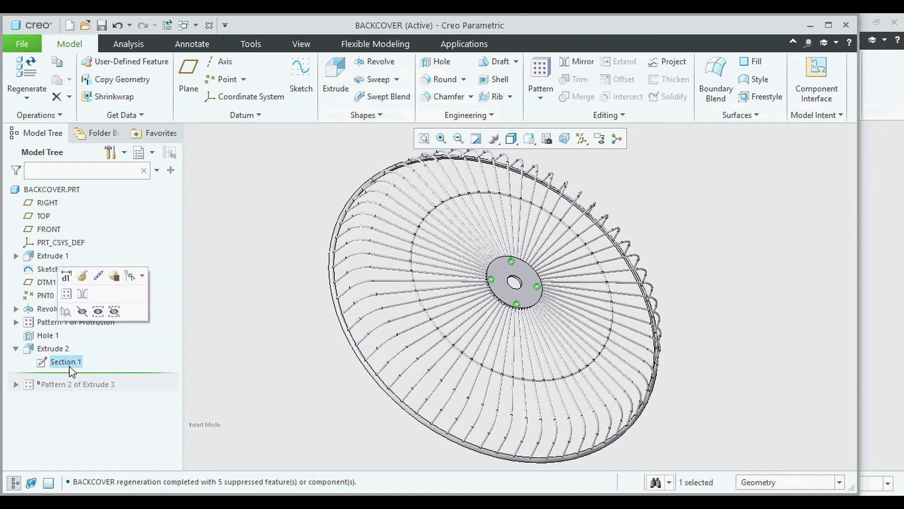
pyautogui.click(76, 304)
pyautogui.scroll(-3, 531, 290)
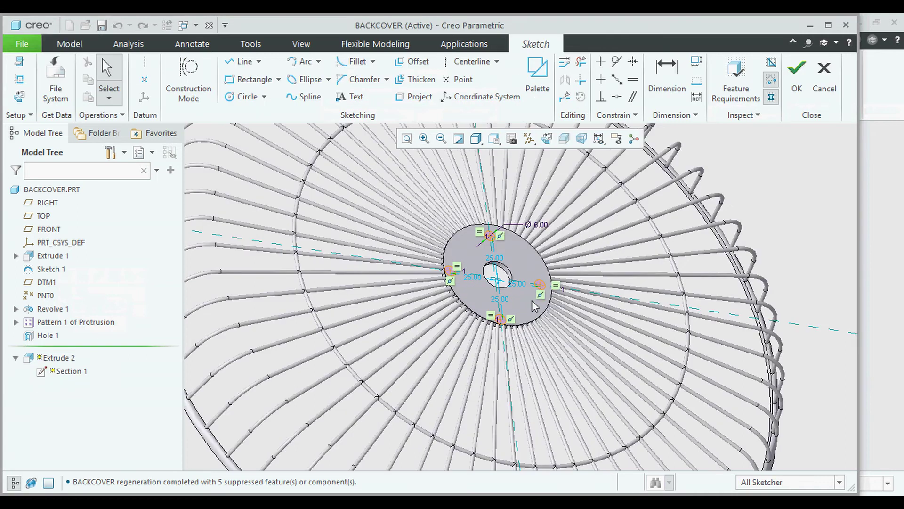
# - Move the small holes' diameter dimension onto the central disc, review the four-hole section, and accept it
pyautogui.scroll(-3, 511, 272)
pyautogui.moveTo(559, 179); pyautogui.dragTo(525, 224)
pyautogui.scroll(-4, 525, 224)
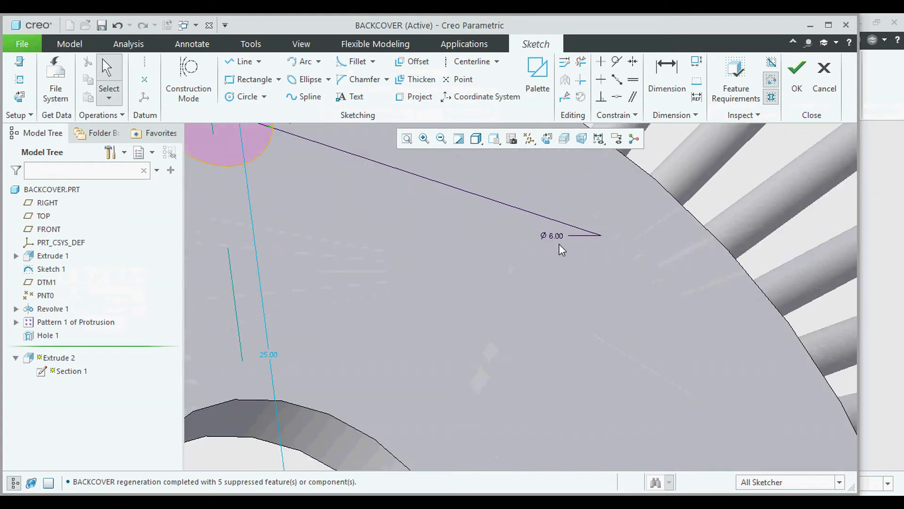
pyautogui.scroll(5, 560, 249)
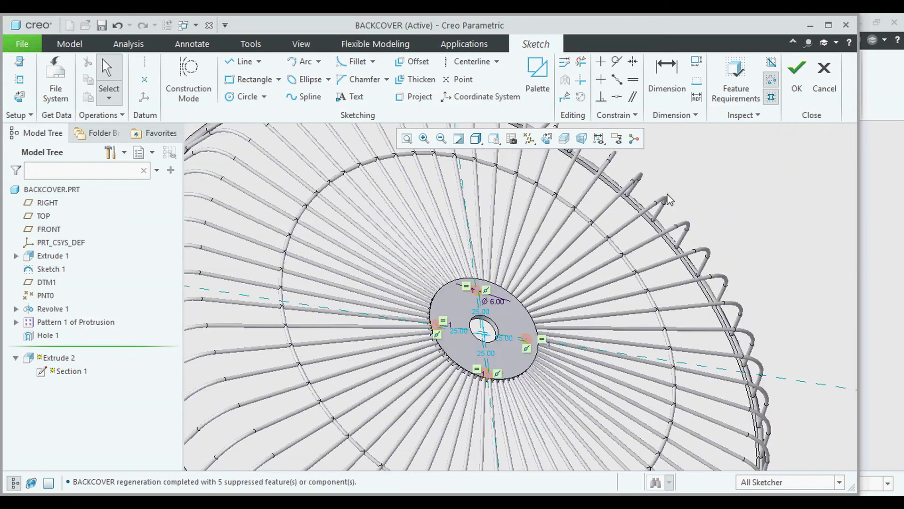
pyautogui.click(796, 75)
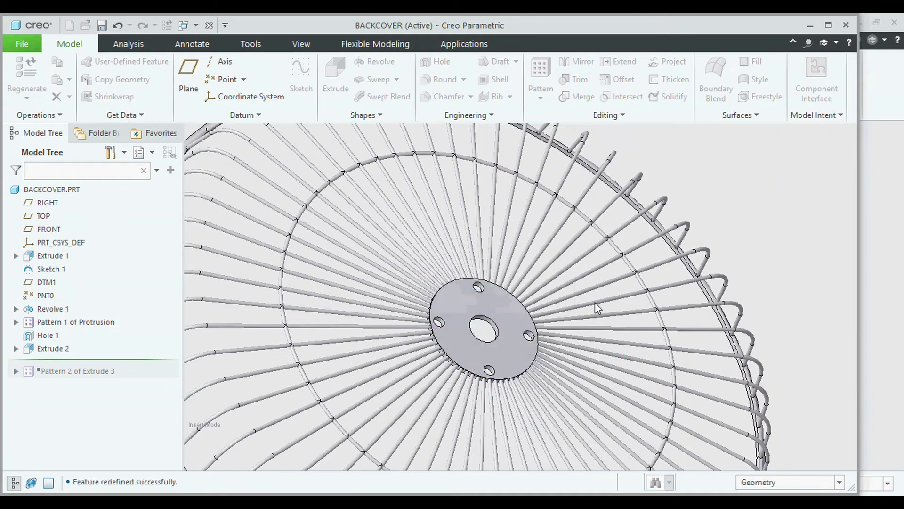
pyautogui.scroll(5, 424, 292)
# - Roll the model forward through Pattern 2 of Extrude 3, open Extrude 3 [1]'s section for editing, and orient it to the 2D sketch view
pyautogui.moveTo(73, 365); pyautogui.dragTo(76, 373)
pyautogui.scroll(-5, 363, 317)
pyautogui.scroll(-5, 565, 263)
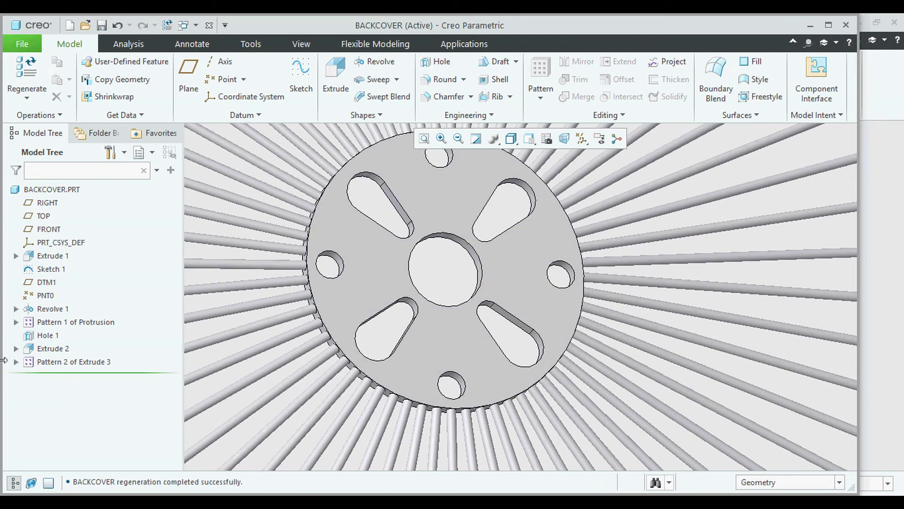
pyautogui.click(16, 361)
pyautogui.click(75, 387)
pyautogui.click(103, 330)
pyautogui.click(546, 139)
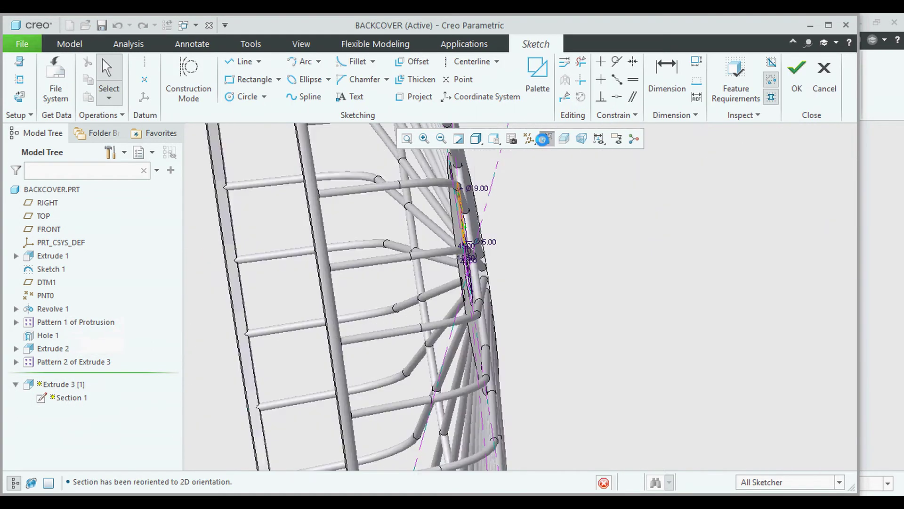
# - Move the 22.50 distance dimension and the small end's diameter dimension clear of the tapered slot profile
pyautogui.scroll(3, 445, 175)
pyautogui.scroll(2, 444, 175)
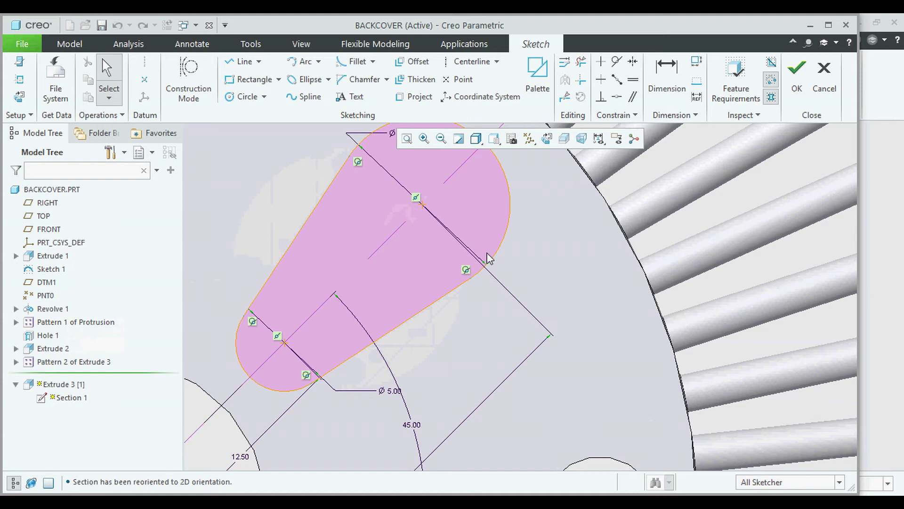
pyautogui.scroll(-2, 490, 264)
pyautogui.moveTo(443, 375); pyautogui.dragTo(498, 405)
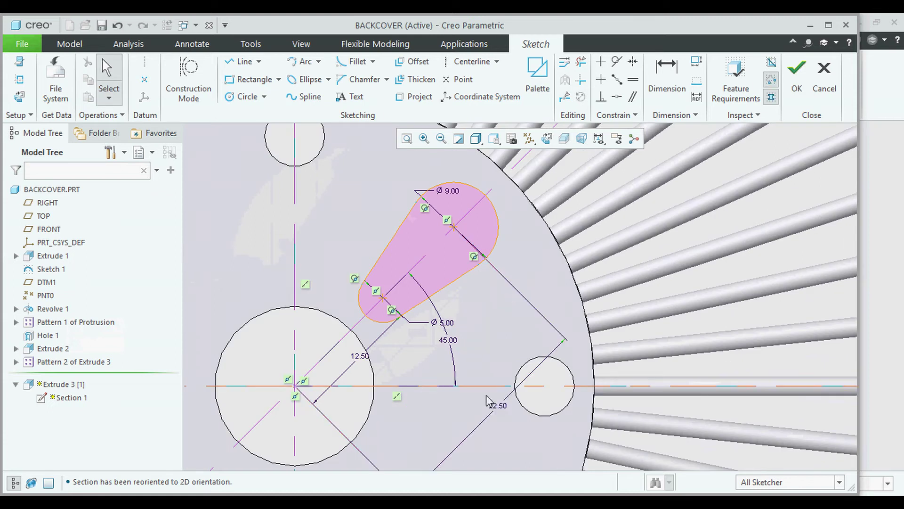
pyautogui.moveTo(448, 325); pyautogui.dragTo(357, 235)
# - Review the slot's large-end diameter and the small end's distance from the centre, accept the section, and view the patterned slots
pyautogui.click(459, 201)
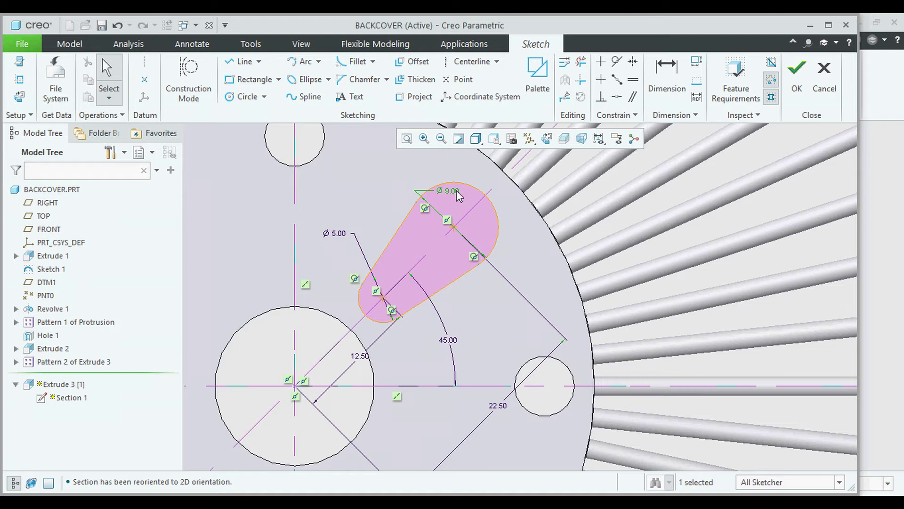
pyautogui.click(363, 362)
pyautogui.scroll(2, 389, 282)
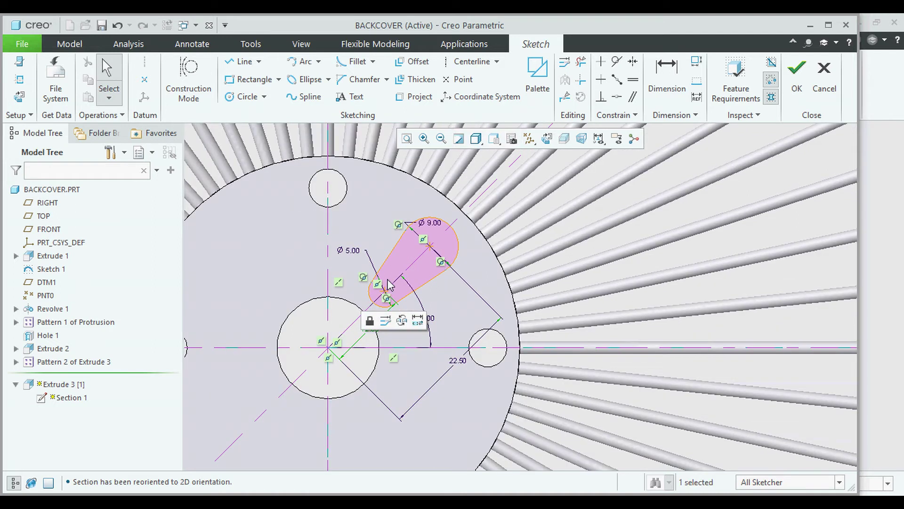
pyautogui.click(799, 81)
pyautogui.scroll(6, 495, 252)
pyautogui.scroll(4, 478, 303)
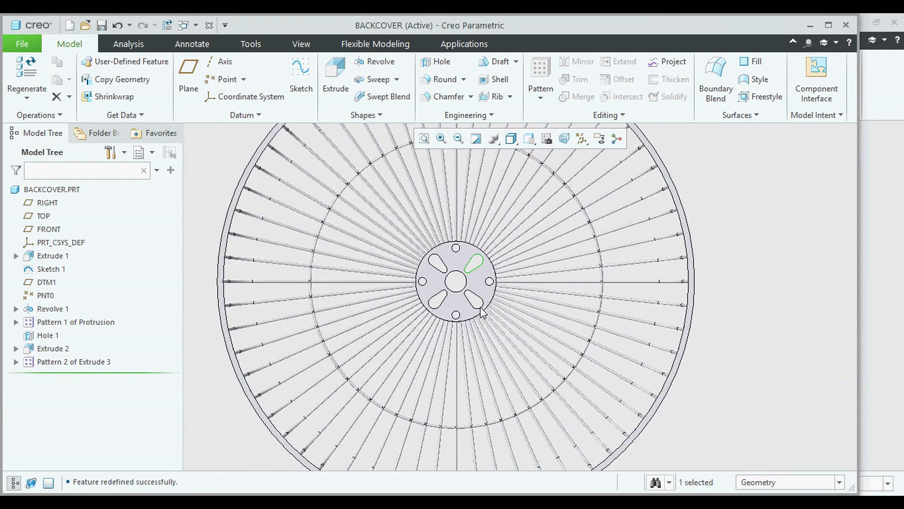
# - Return to the TABLE-FAN assembly and highlight Pattern 1 of PIN-.PRT to locate the pins
pyautogui.click(747, 228)
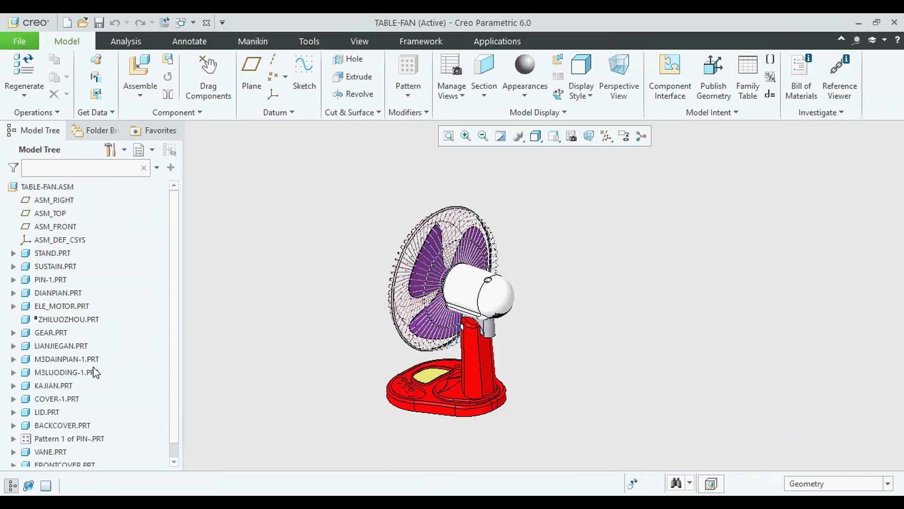
pyautogui.scroll(-1, 90, 377)
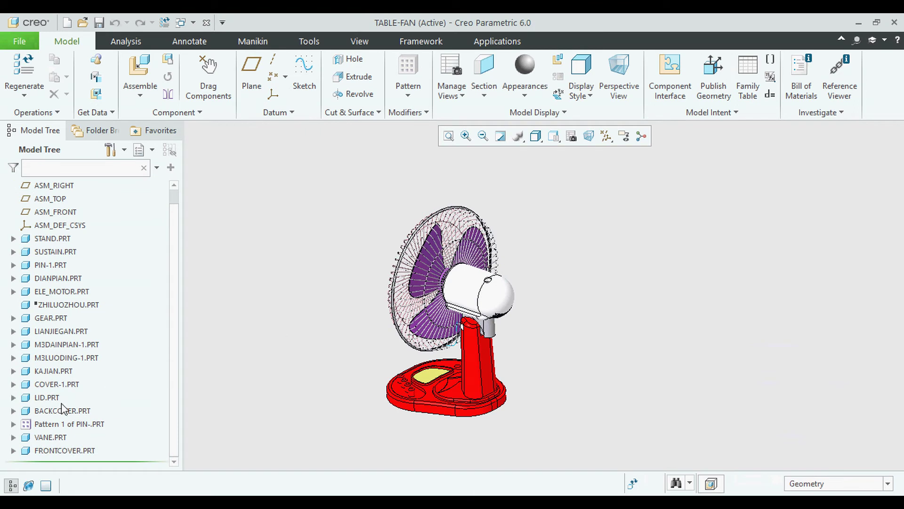
pyautogui.click(59, 411)
pyautogui.click(64, 424)
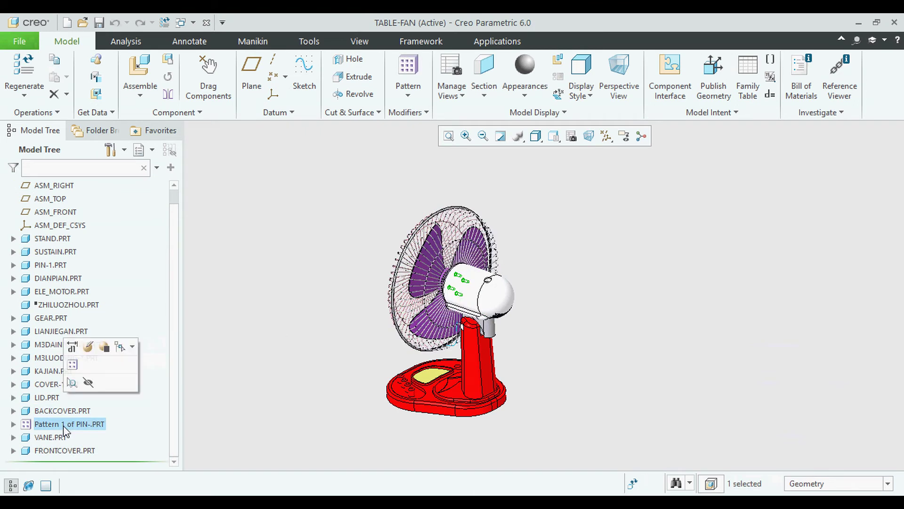
# - Examine the pins on the back cover's central disc through the front grille and behind the fan blades
pyautogui.scroll(-3, 468, 271)
pyautogui.moveTo(442, 272); pyautogui.dragTo(547, 310, button='middle')
pyautogui.click(548, 310)
pyautogui.scroll(-2, 378, 335)
pyautogui.moveTo(377, 334); pyautogui.dragTo(373, 357, button='middle')
pyautogui.scroll(-6, 374, 354)
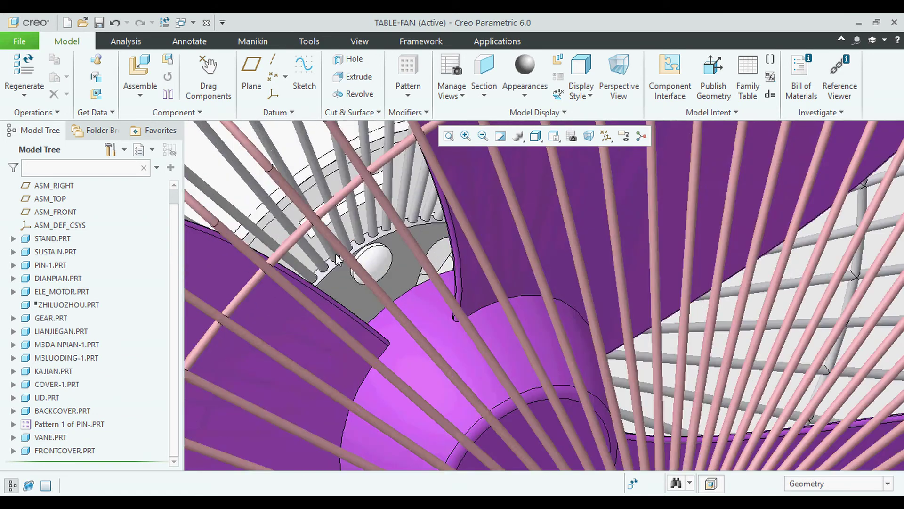
pyautogui.scroll(5, 446, 254)
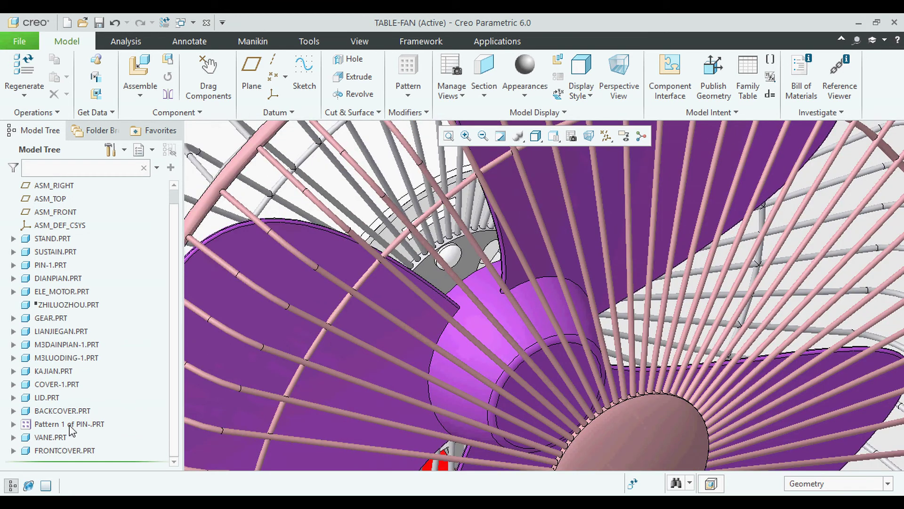
# - Restore the assembly's default view, open the VANE.PRT component in its own window, and rename the part BLADES
pyautogui.click(49, 437)
pyautogui.hotkey('ctrl', 'd')
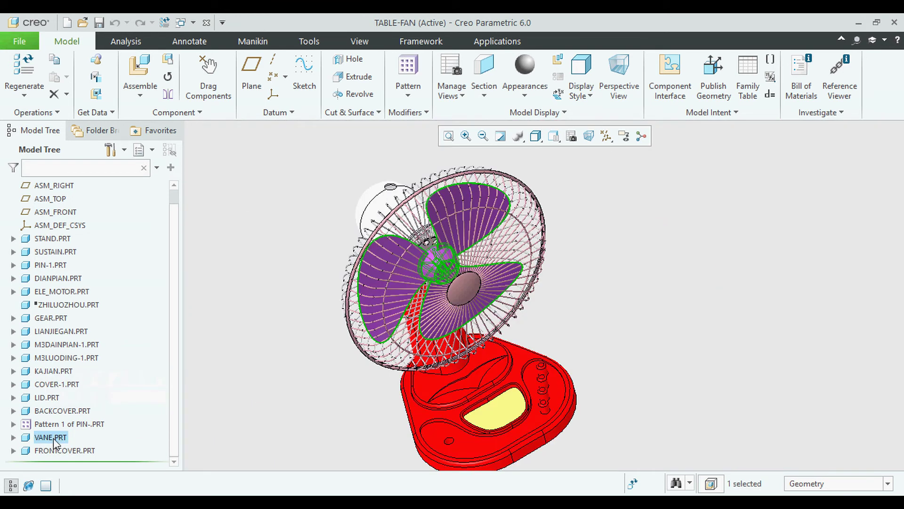
pyautogui.rightClick(54, 441)
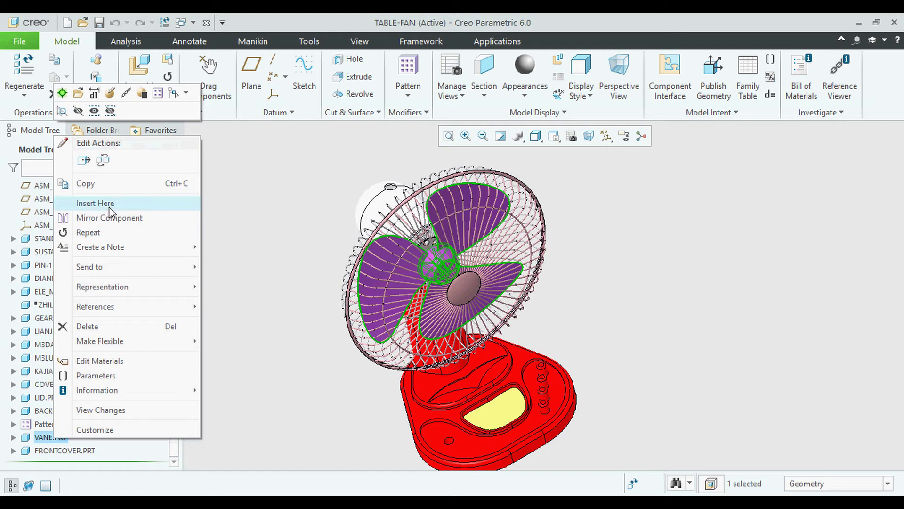
pyautogui.click(225, 276)
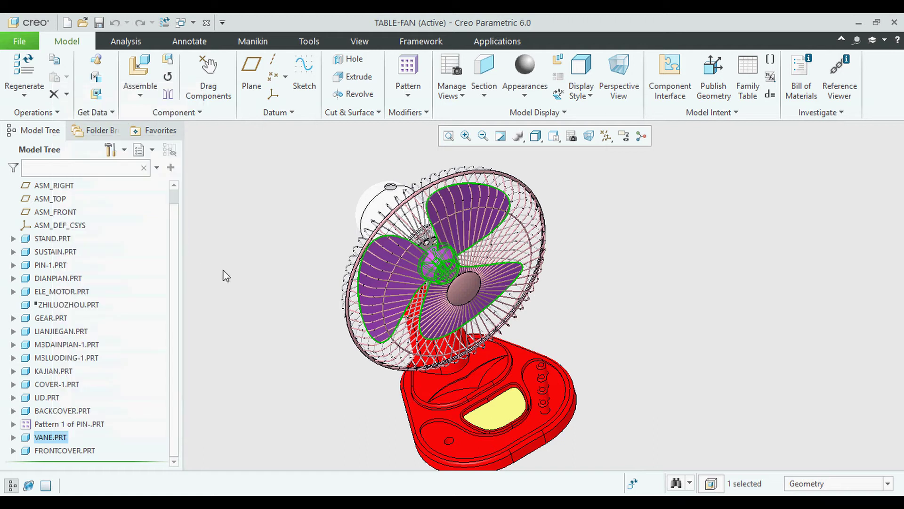
pyautogui.rightClick(59, 440)
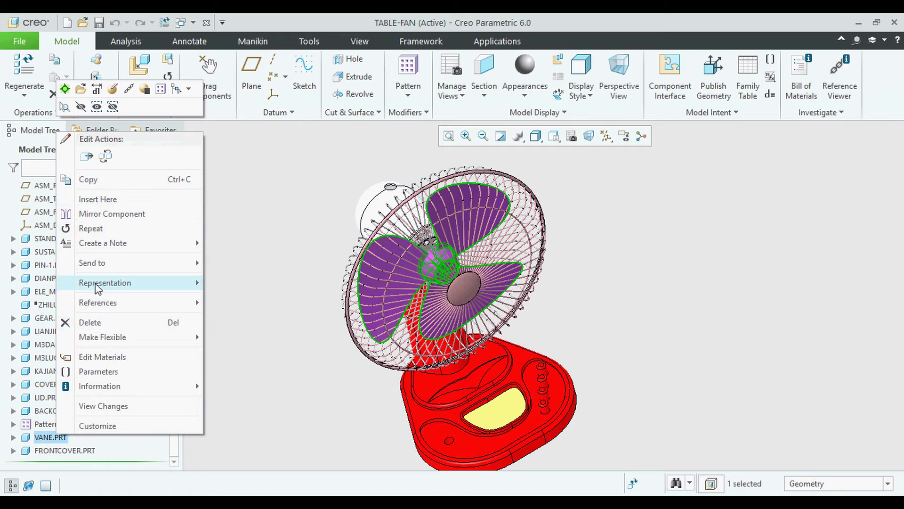
pyautogui.click(79, 91)
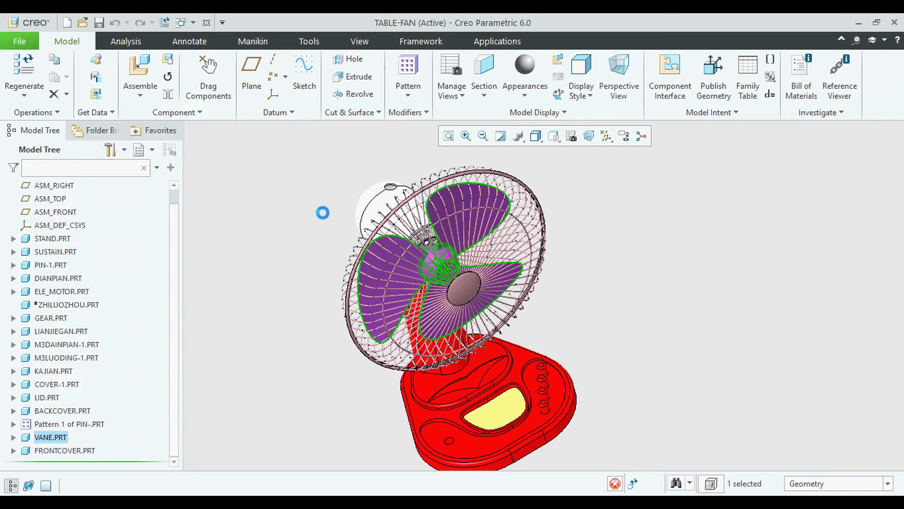
pyautogui.press('F2')
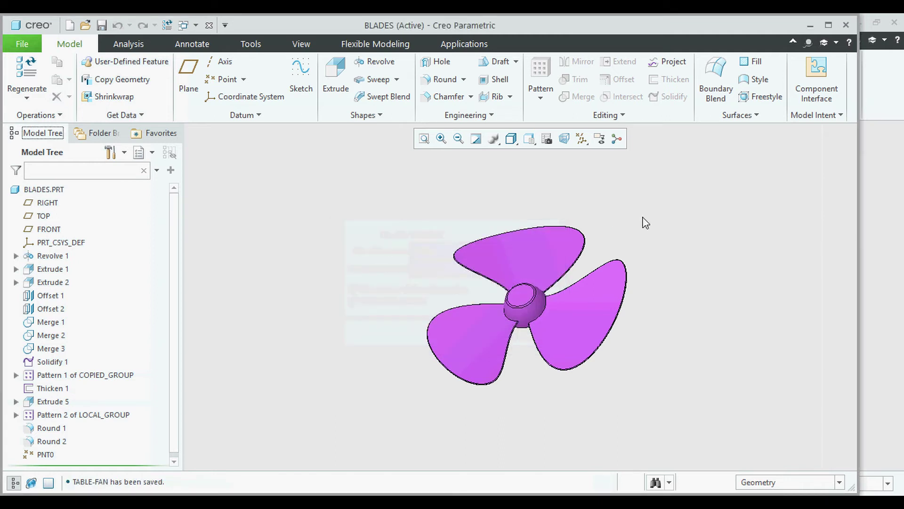
# - Maximize the BLADES part window, orbit the fan blades, and roll the model back to just after Revolve 1
pyautogui.click(829, 24)
pyautogui.moveTo(572, 285); pyautogui.dragTo(613, 350, button='middle')
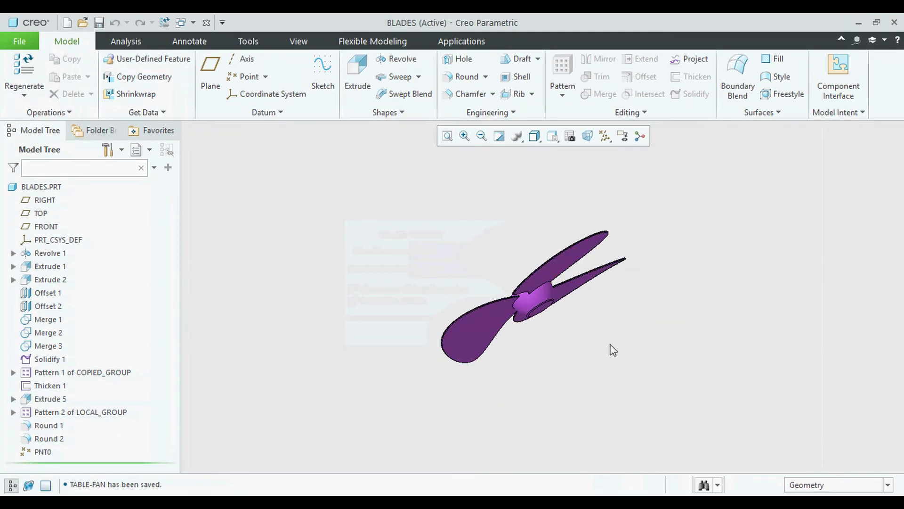
pyautogui.rightClick(55, 255)
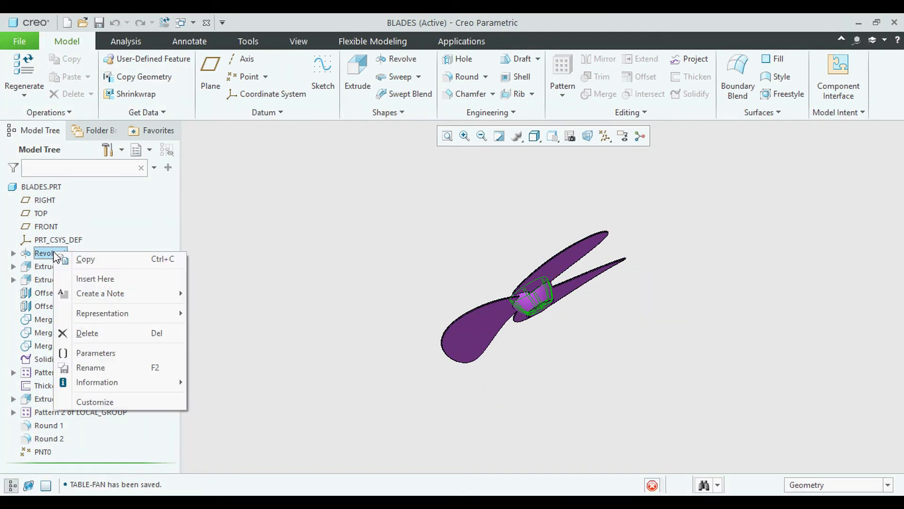
pyautogui.click(108, 279)
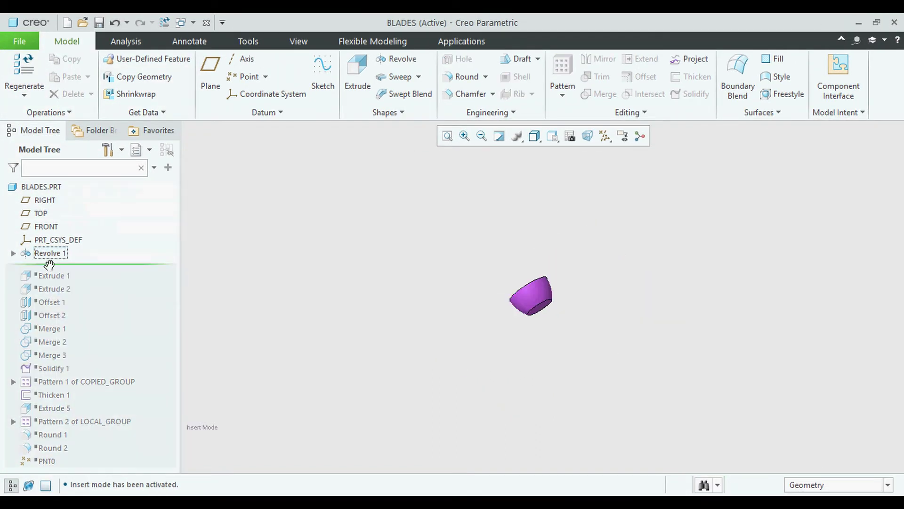
# - Open Revolve 1's section square to the sketch plane, examine the hub profile's dimensions, and accept the section
pyautogui.click(13, 253)
pyautogui.click(45, 267)
pyautogui.click(69, 203)
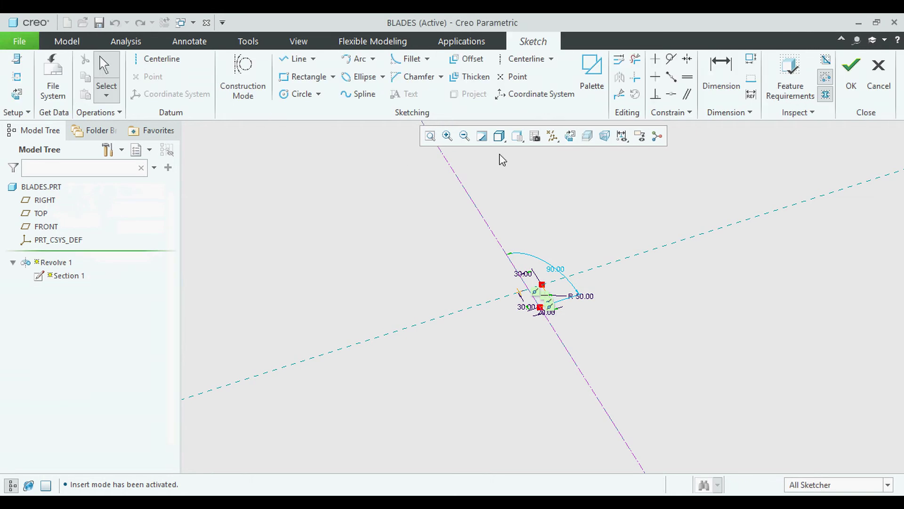
pyautogui.click(570, 137)
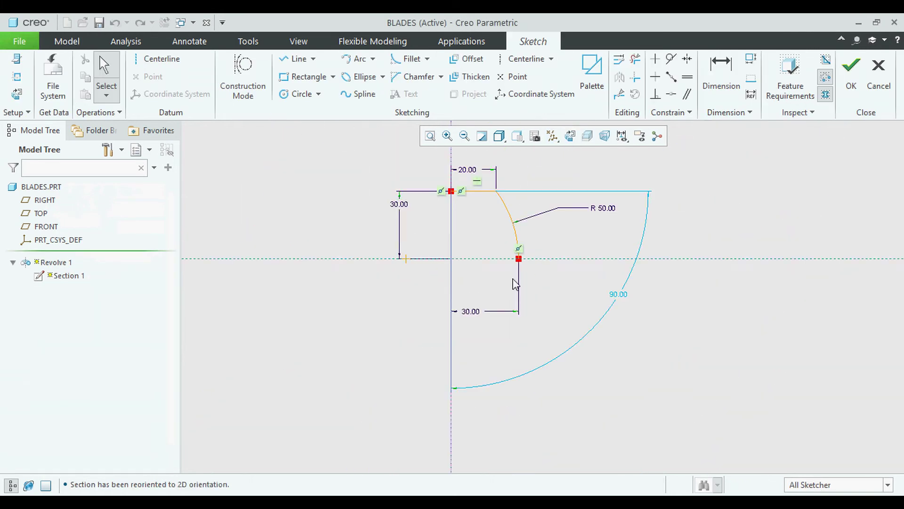
pyautogui.click(597, 294)
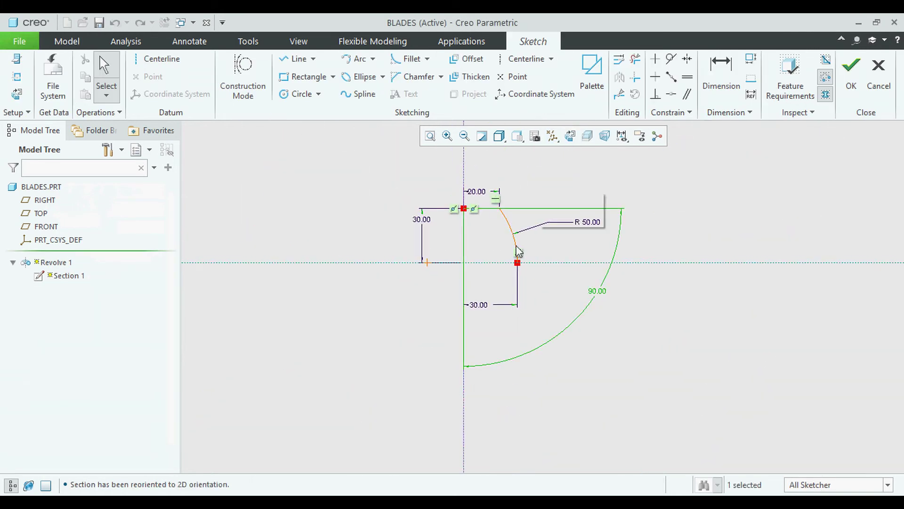
pyautogui.scroll(5, 475, 198)
pyautogui.click(467, 188)
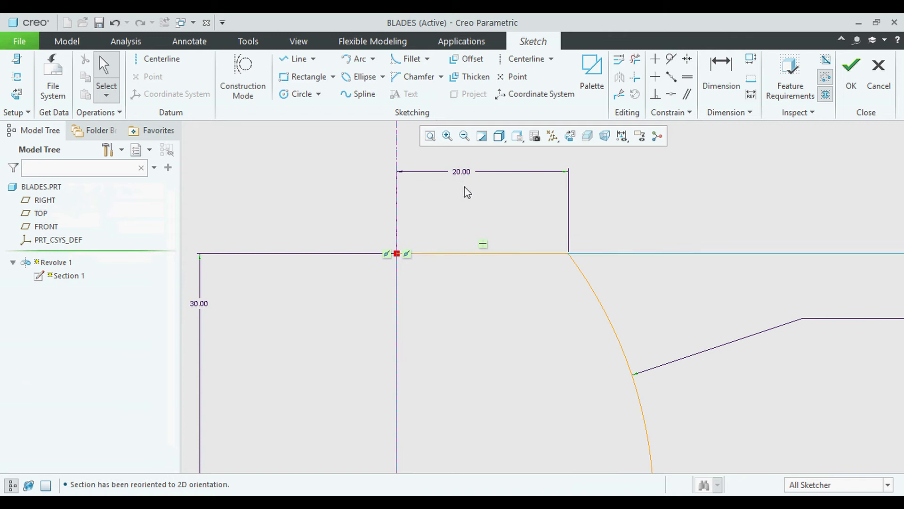
pyautogui.scroll(-4, 466, 191)
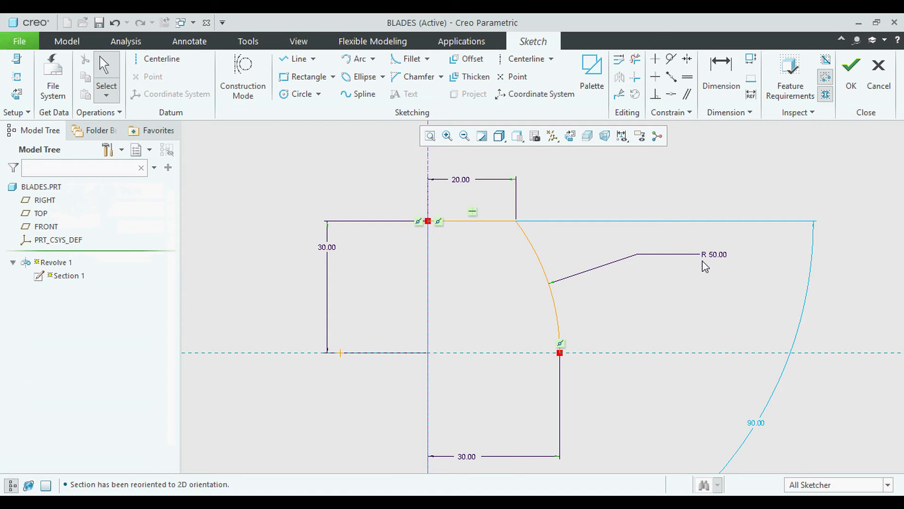
pyautogui.click(851, 70)
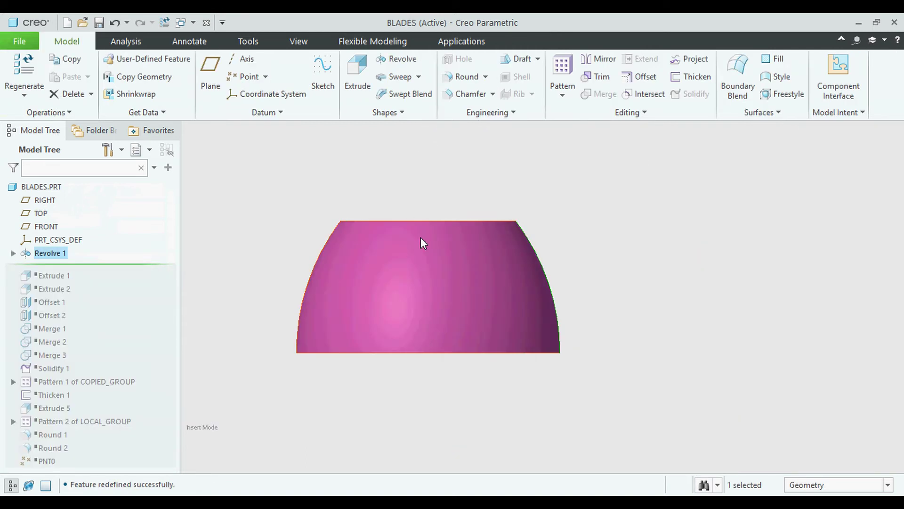
# - Roll the model forward past Extrude 1 and open its blade outline section square to the sketch plane
pyautogui.moveTo(92, 270); pyautogui.dragTo(70, 282)
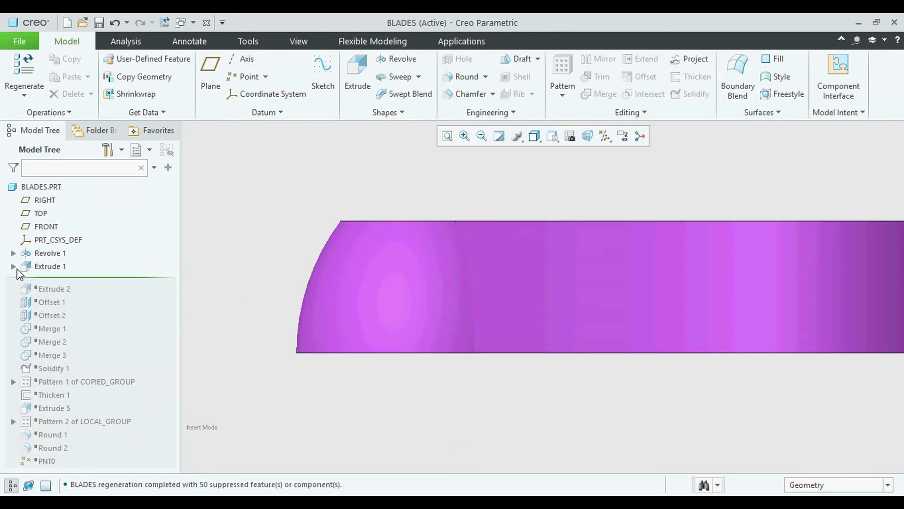
pyautogui.click(13, 266)
pyautogui.click(62, 280)
pyautogui.click(90, 211)
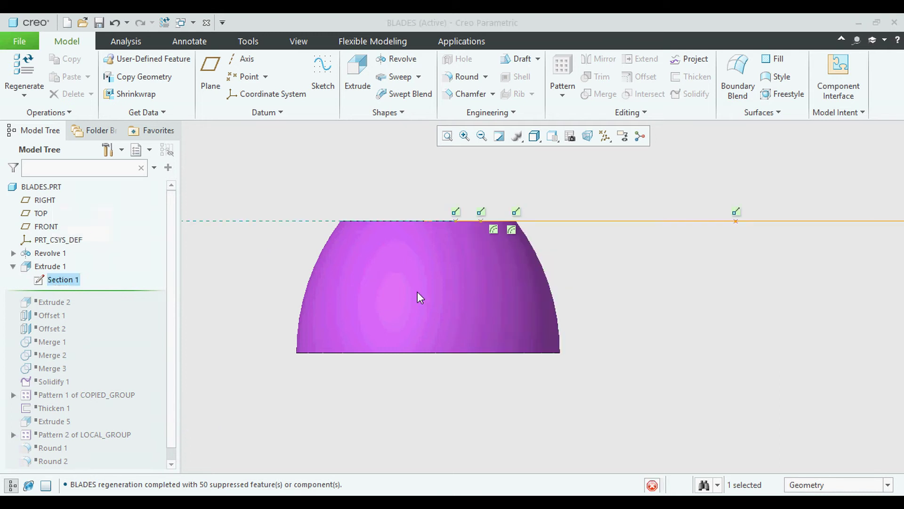
pyautogui.click(570, 136)
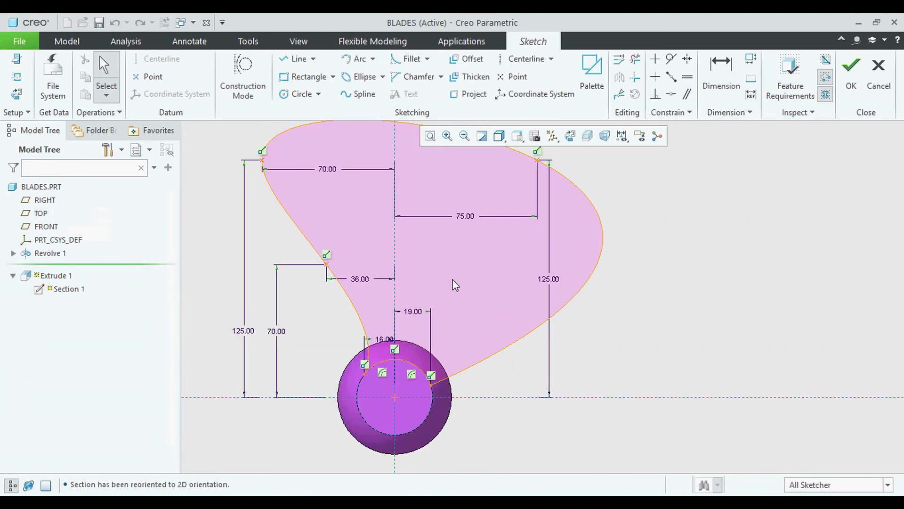
pyautogui.scroll(-2, 452, 280)
pyautogui.scroll(3, 452, 280)
pyautogui.moveTo(333, 201)
pyautogui.mouseDown(button='middle')
pyautogui.moveTo(363, 213)
pyautogui.moveTo(454, 210)
pyautogui.moveTo(435, 217)
pyautogui.mouseUp(button='middle')
pyautogui.click(587, 136)
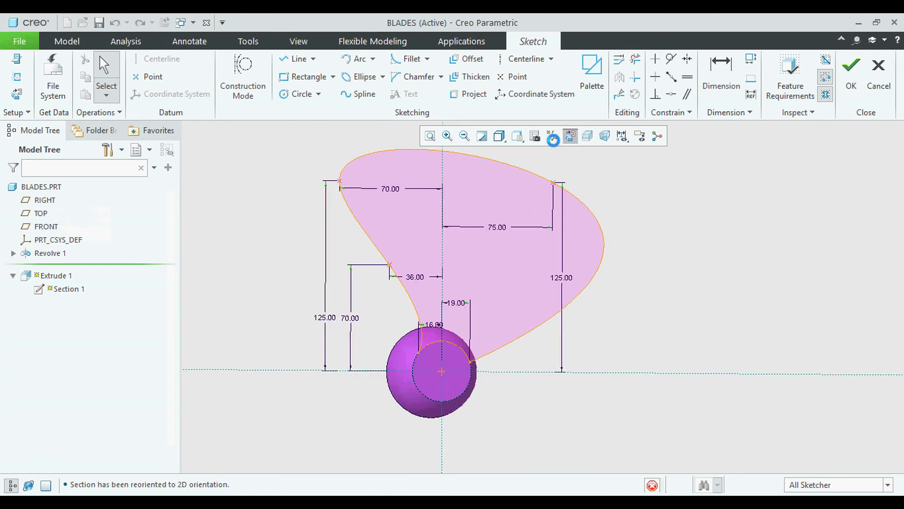
pyautogui.scroll(-1, 429, 330)
pyautogui.scroll(1, 393, 374)
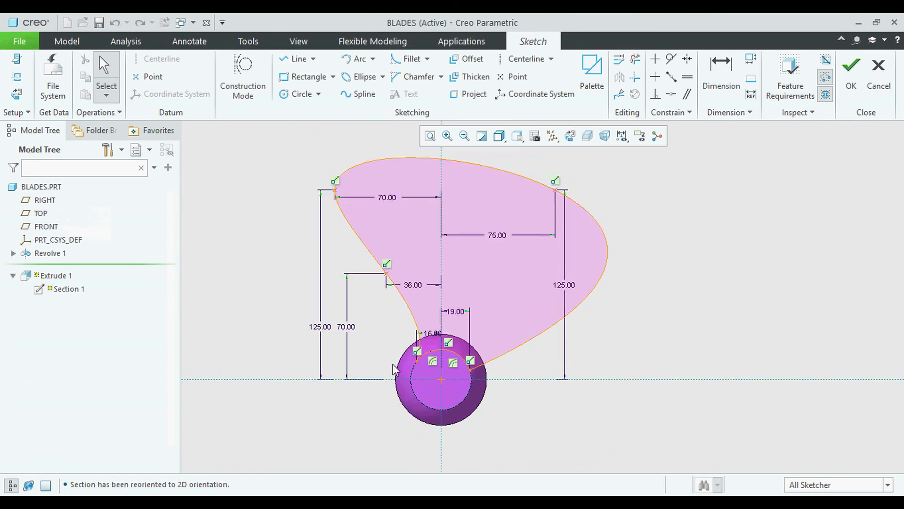
# - Reposition the blade outline's height dimensions and the 36, 19 and 16 offset dimensions clear of the outline
pyautogui.scroll(-1, 381, 342)
pyautogui.moveTo(306, 322); pyautogui.dragTo(267, 322)
pyautogui.moveTo(343, 324); pyautogui.dragTo(320, 324)
pyautogui.moveTo(426, 271); pyautogui.dragTo(367, 294)
pyautogui.moveTo(473, 307); pyautogui.dragTo(540, 321)
pyautogui.moveTo(447, 331); pyautogui.dragTo(391, 327)
pyautogui.moveTo(613, 272); pyautogui.dragTo(684, 276)
# - Move the 75 and 70 width dimensions toward the blade outline's upper edge and accept the section
pyautogui.scroll(-2, 619, 295)
pyautogui.scroll(2, 629, 204)
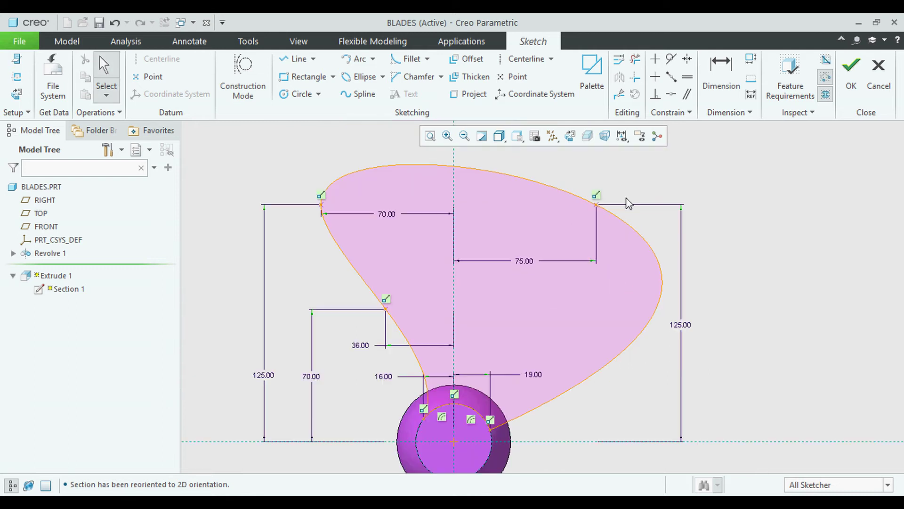
pyautogui.moveTo(519, 262); pyautogui.dragTo(518, 169)
pyautogui.moveTo(386, 215); pyautogui.dragTo(385, 156)
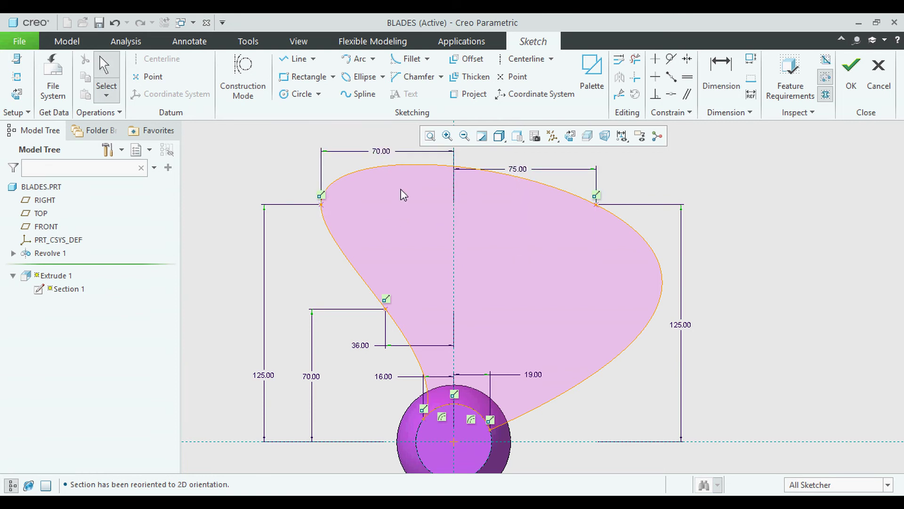
pyautogui.scroll(-1, 573, 205)
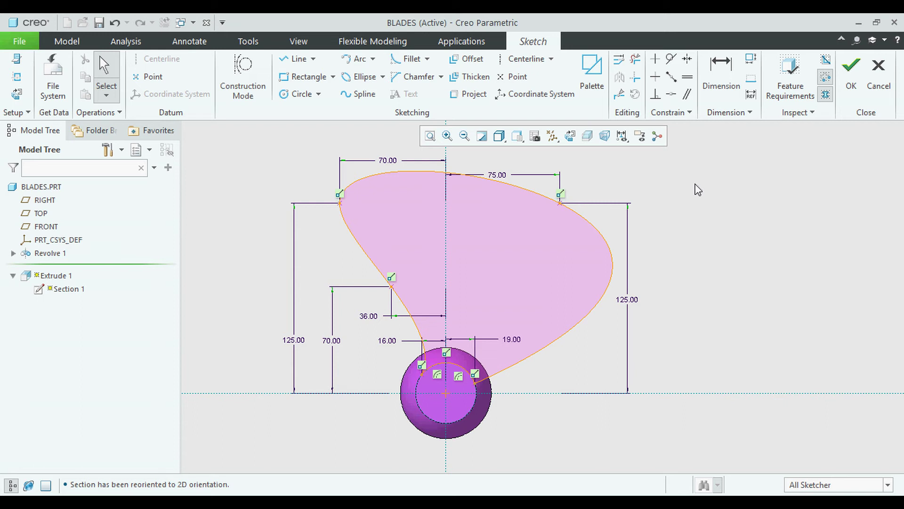
pyautogui.click(849, 85)
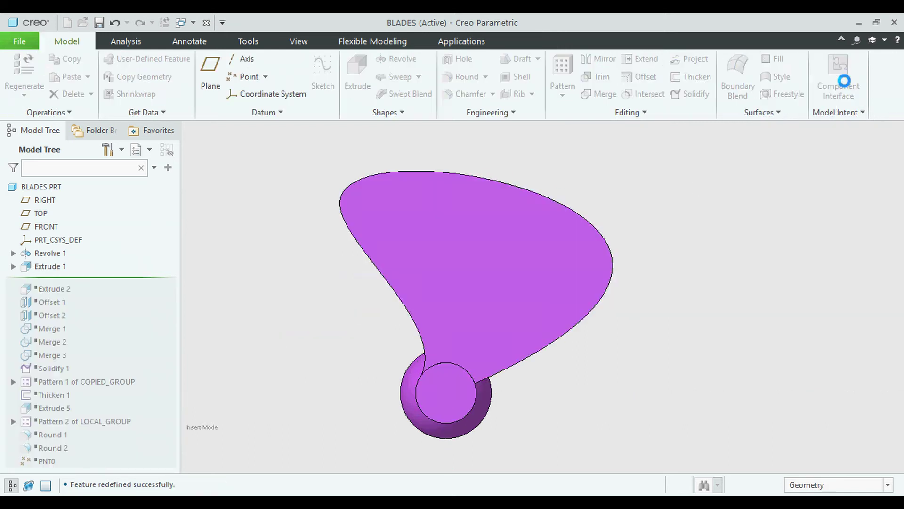
# - Roll the model forward past Extrude 2 and orbit to view the curved surface crossing the blade
pyautogui.moveTo(676, 305)
pyautogui.mouseDown(button='middle')
pyautogui.moveTo(691, 244)
pyautogui.moveTo(712, 250)
pyautogui.moveTo(747, 234)
pyautogui.moveTo(650, 283)
pyautogui.moveTo(507, 286)
pyautogui.moveTo(508, 296)
pyautogui.moveTo(506, 281)
pyautogui.moveTo(508, 294)
pyautogui.moveTo(502, 283)
pyautogui.moveTo(357, 307)
pyautogui.mouseUp(button='middle')
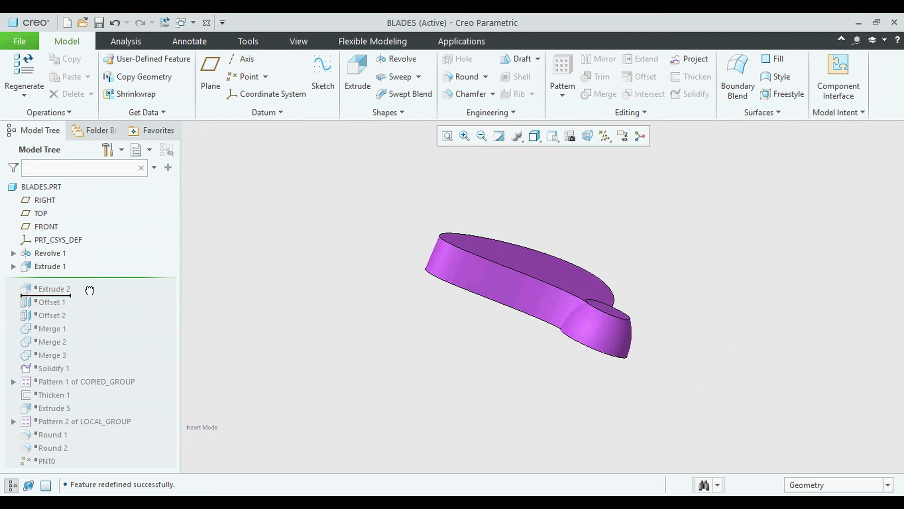
pyautogui.moveTo(89, 290); pyautogui.dragTo(86, 288)
pyautogui.moveTo(427, 272)
pyautogui.mouseDown(button='middle')
pyautogui.moveTo(448, 225)
pyautogui.moveTo(449, 253)
pyautogui.mouseUp(button='middle')
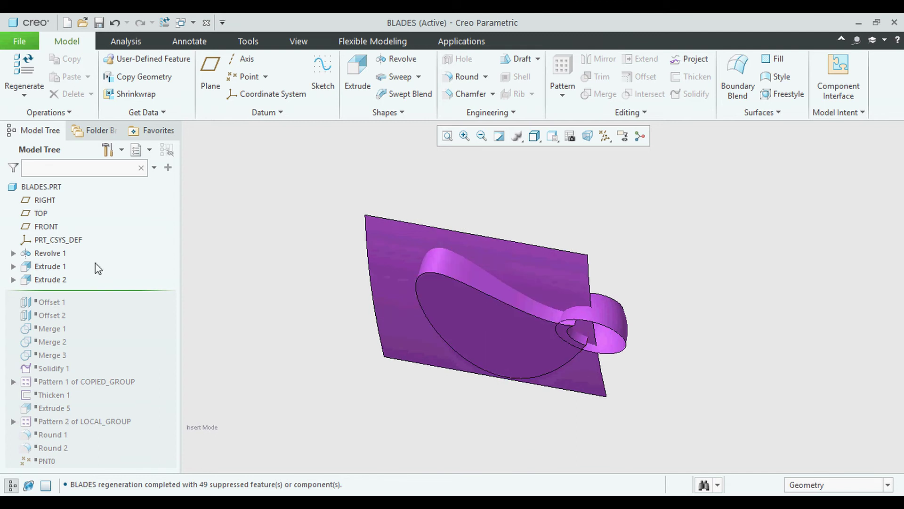
# - Reopen Extrude 1's section square to the sketch plane, check the blade outline again, and accept it
pyautogui.click(13, 266)
pyautogui.click(65, 280)
pyautogui.click(98, 213)
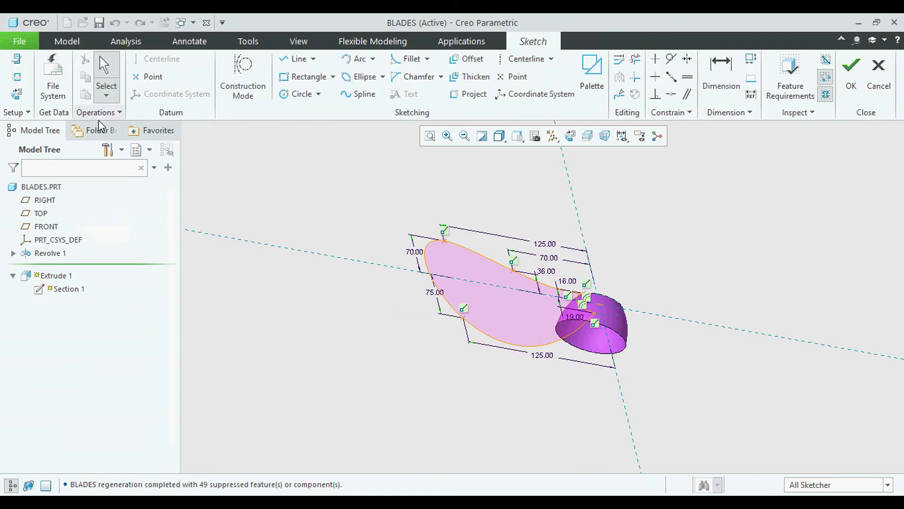
pyautogui.click(570, 136)
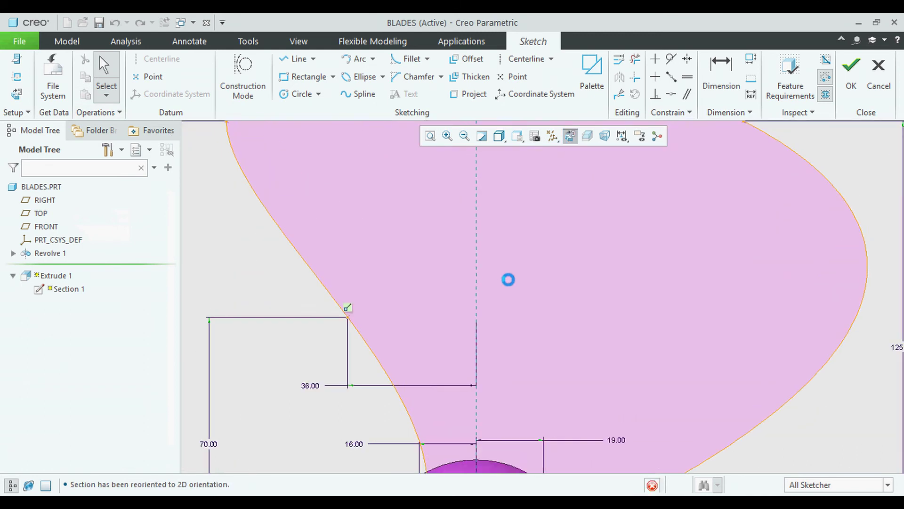
pyautogui.click(851, 75)
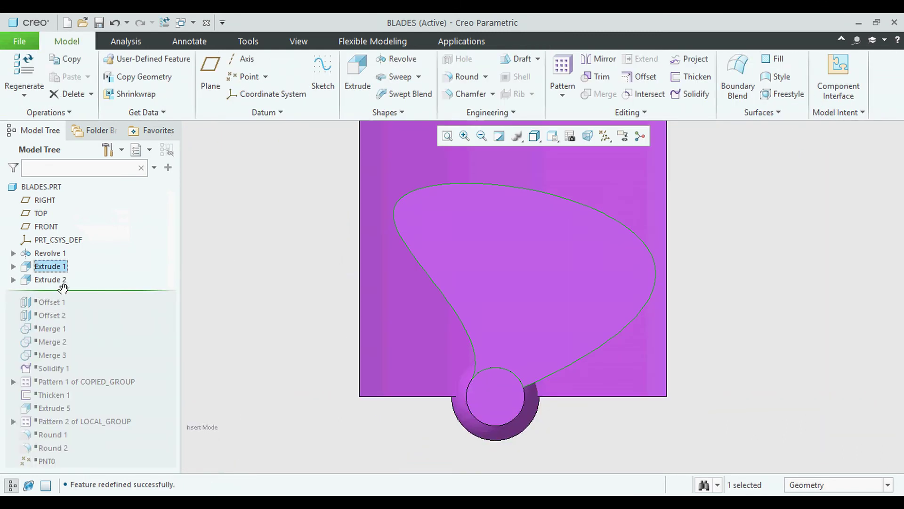
# - Open Extrude 1's definition, review its surface type and extrusion depth around the blade, and accept the feature
pyautogui.rightClick(63, 267)
pyautogui.click(80, 225)
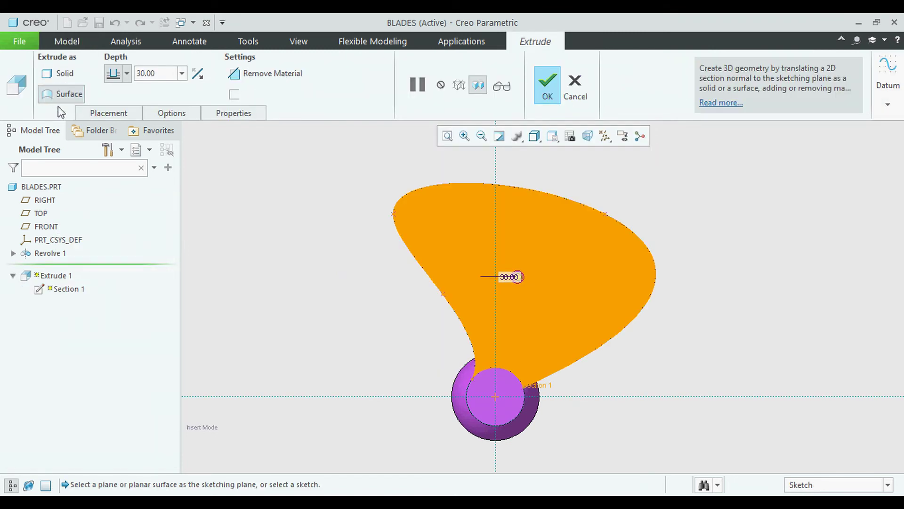
pyautogui.click(66, 93)
pyautogui.moveTo(427, 291); pyautogui.dragTo(516, 273, button='middle')
pyautogui.click(548, 85)
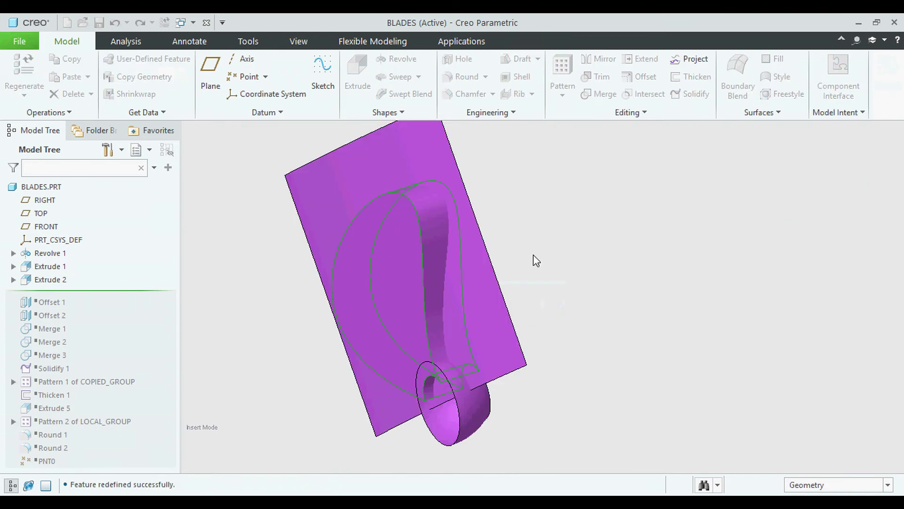
# - Open Extrude 2's section square to the sketch plane and examine the curve's end heights and distances from the centre
pyautogui.click(13, 280)
pyautogui.click(54, 292)
pyautogui.click(76, 228)
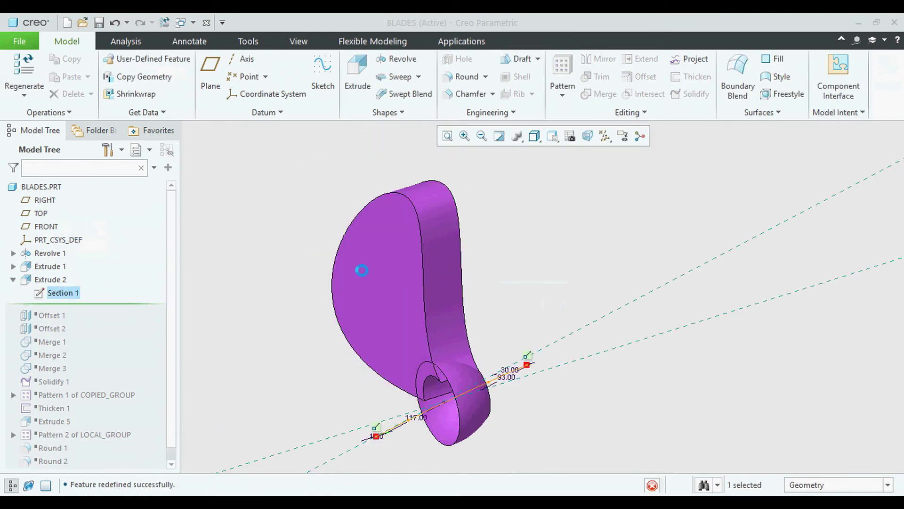
pyautogui.click(570, 135)
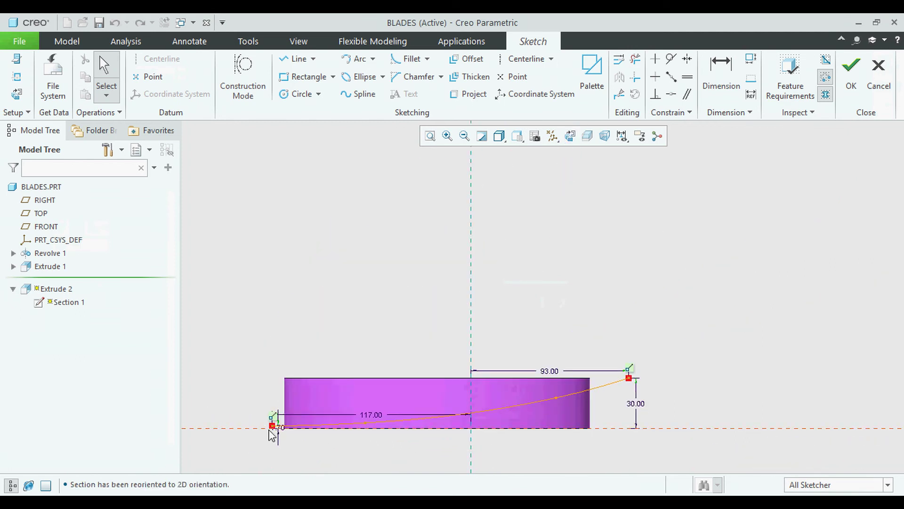
pyautogui.scroll(5, 272, 434)
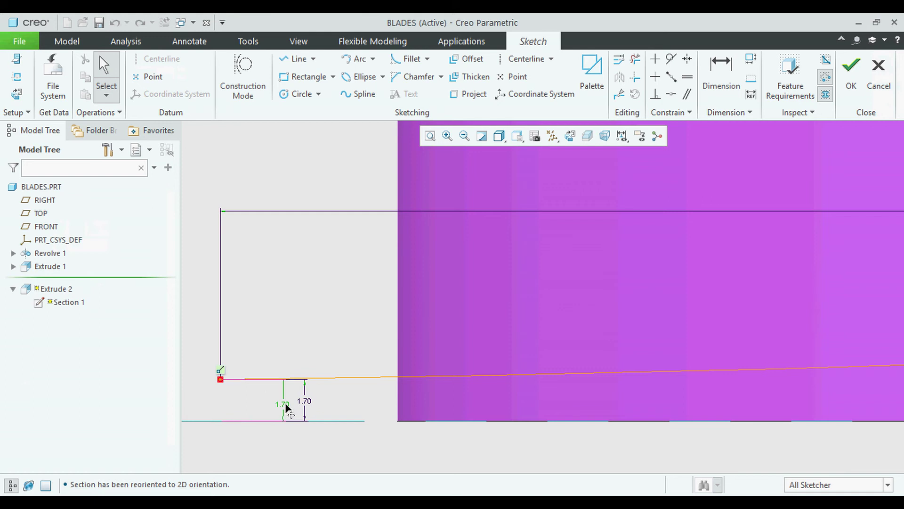
pyautogui.scroll(-4, 271, 412)
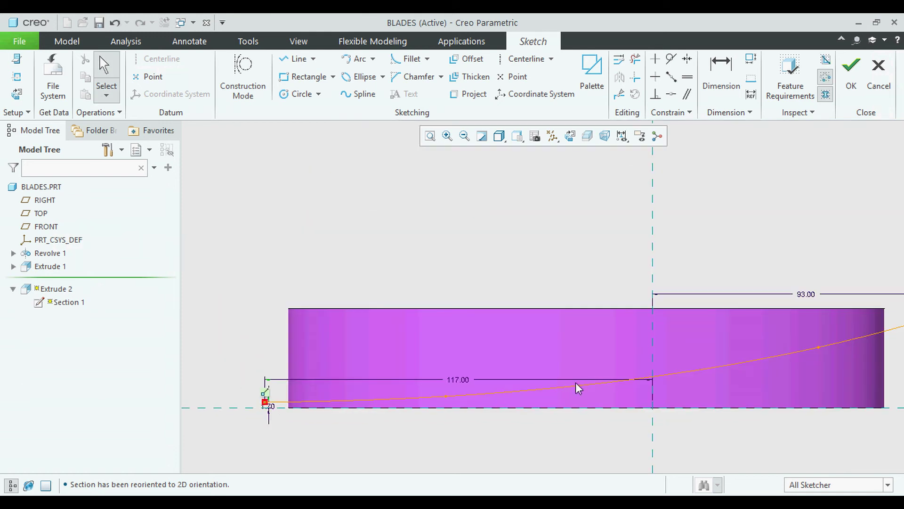
pyautogui.scroll(-2, 522, 398)
pyautogui.scroll(2, 783, 371)
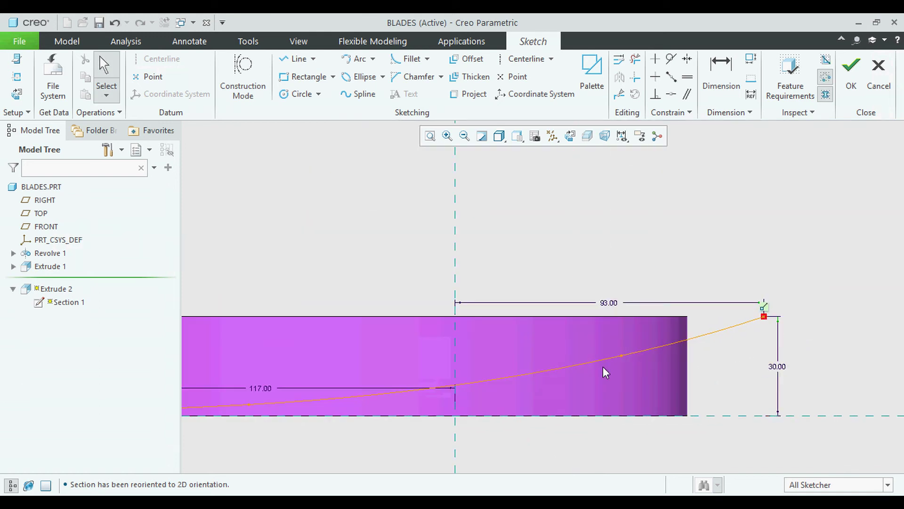
# - Move the curve's 117 and 93 horizontal dimensions above the blade body and accept Extrude 2's section
pyautogui.scroll(-1, 606, 372)
pyautogui.moveTo(323, 392); pyautogui.dragTo(312, 291)
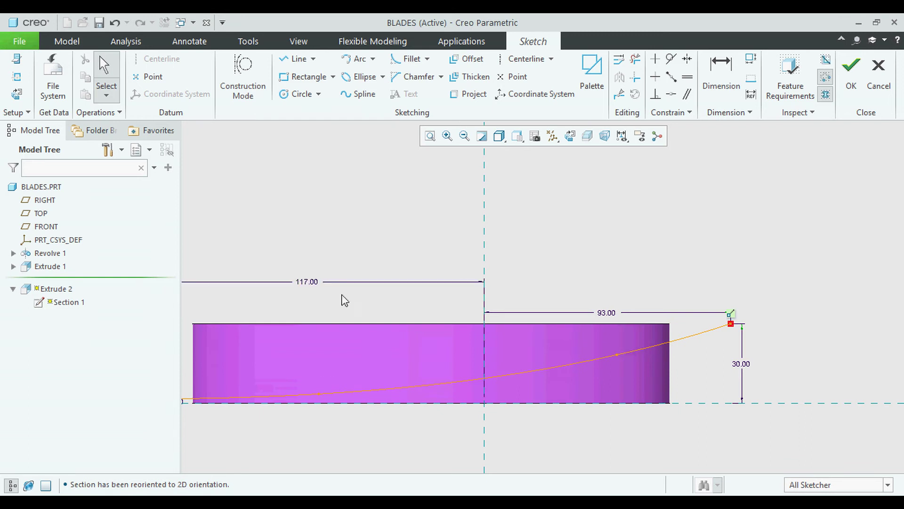
pyautogui.scroll(-1, 537, 323)
pyautogui.scroll(1, 537, 323)
pyautogui.moveTo(554, 309); pyautogui.dragTo(546, 283)
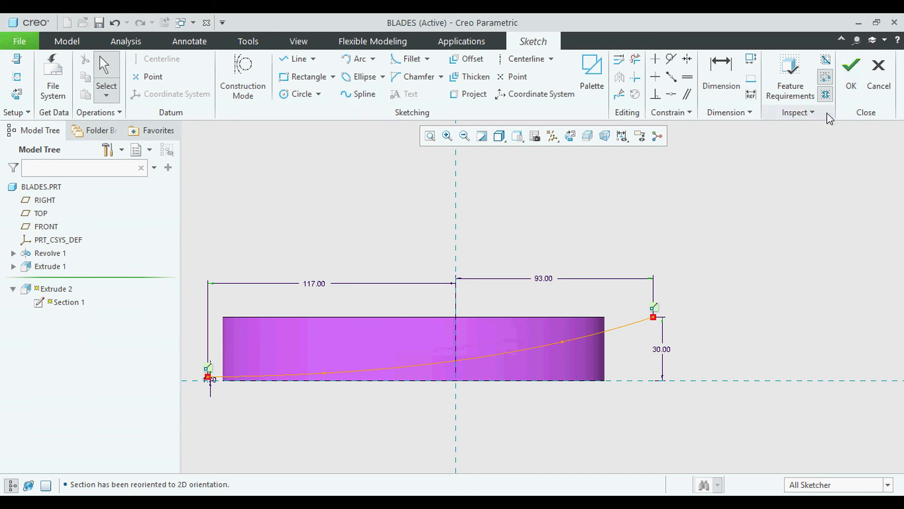
pyautogui.click(851, 68)
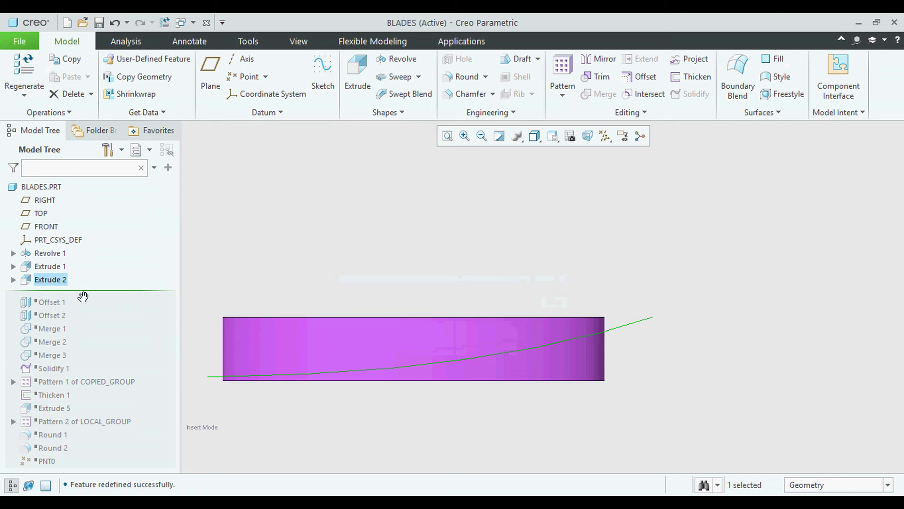
# - Advance the insertion point past Offset 1, review the definition of the curved surface's offset, and accept it
pyautogui.moveTo(83, 296); pyautogui.dragTo(82, 304)
pyautogui.click(50, 293)
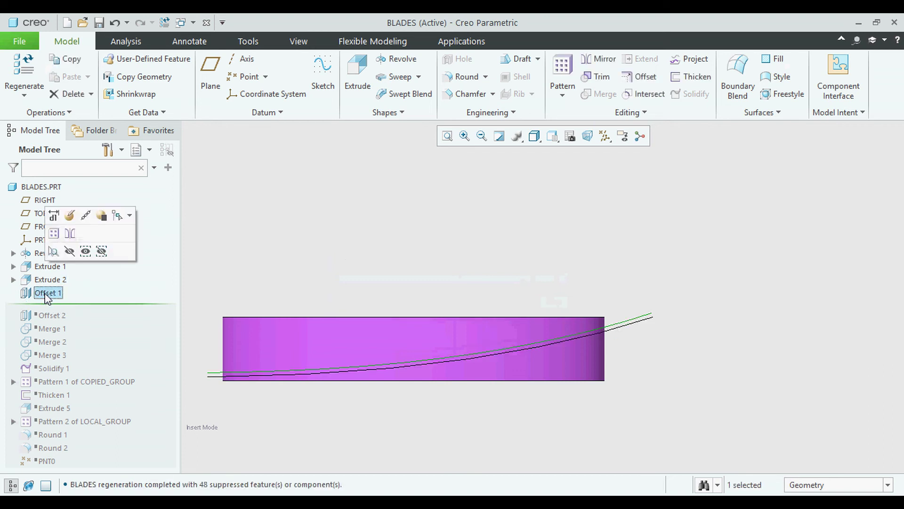
pyautogui.click(71, 216)
pyautogui.moveTo(425, 371); pyautogui.dragTo(470, 321, button='middle')
pyautogui.scroll(2, 475, 245)
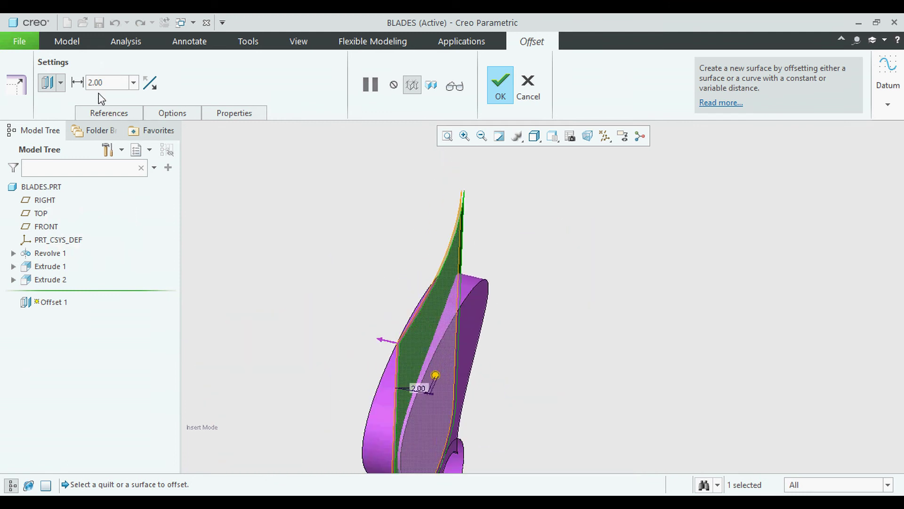
pyautogui.click(498, 87)
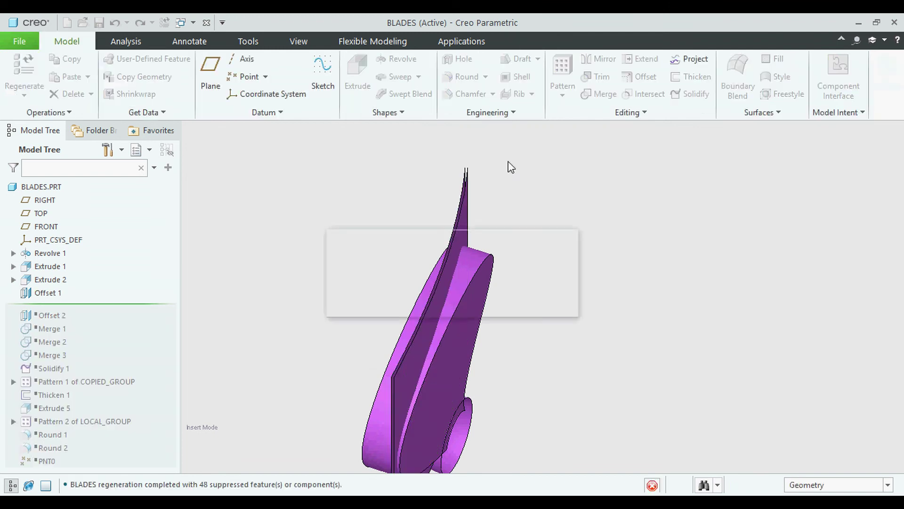
pyautogui.click(644, 113)
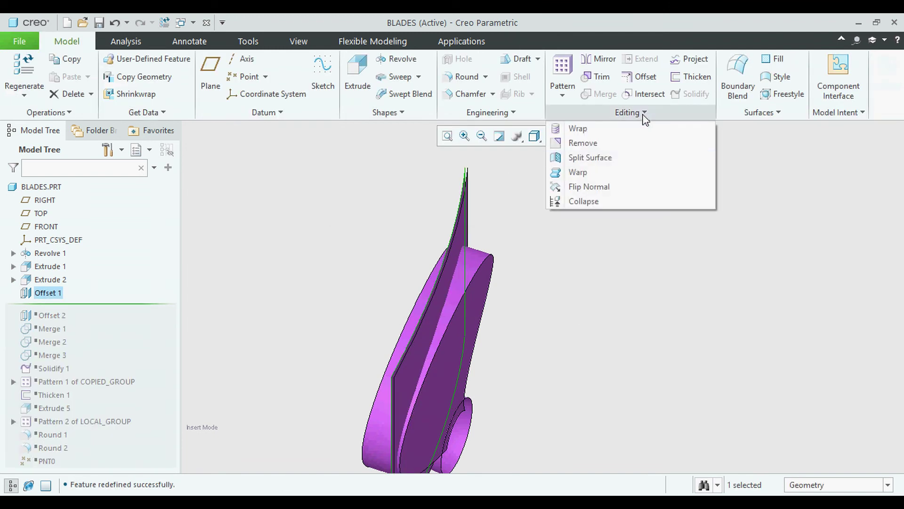
pyautogui.click(631, 272)
pyautogui.moveTo(517, 310); pyautogui.dragTo(492, 301, button='middle')
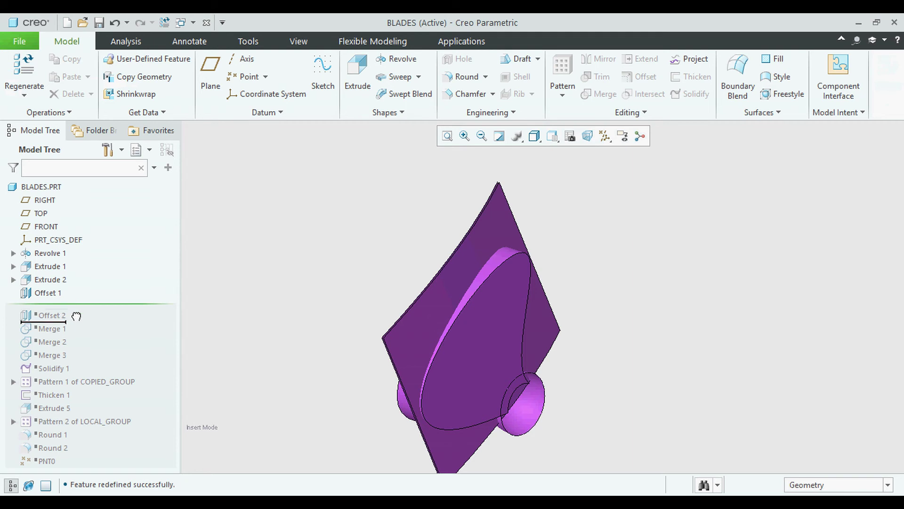
# - Advance the insertion point past Offset 2, examine the hub surface offset in its definition, and accept the feature
pyautogui.moveTo(76, 316); pyautogui.dragTo(76, 317)
pyautogui.click(47, 307)
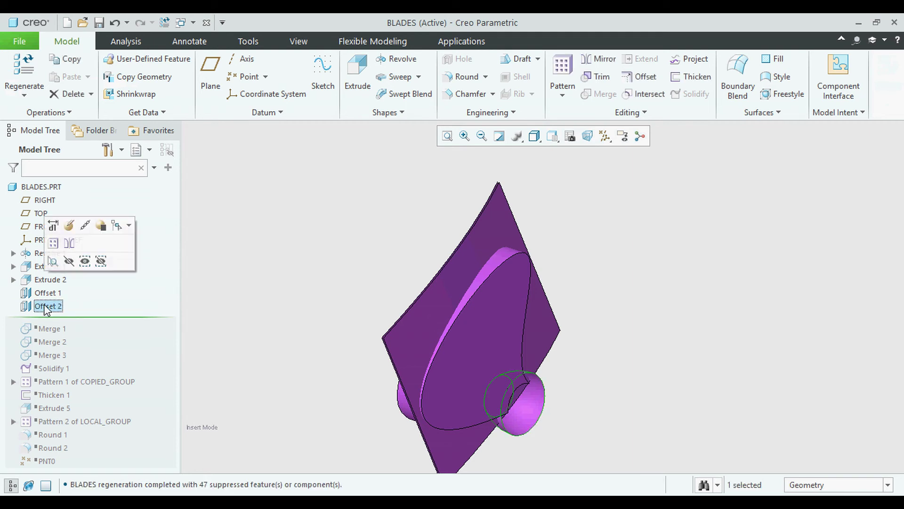
pyautogui.click(588, 216)
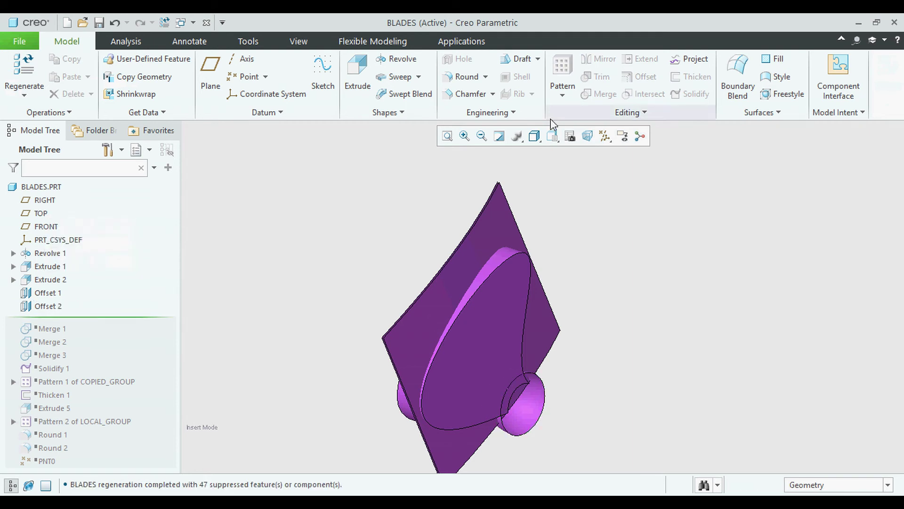
pyautogui.click(49, 306)
pyautogui.click(74, 229)
pyautogui.scroll(3, 475, 404)
pyautogui.moveTo(475, 404); pyautogui.dragTo(473, 316, button='middle')
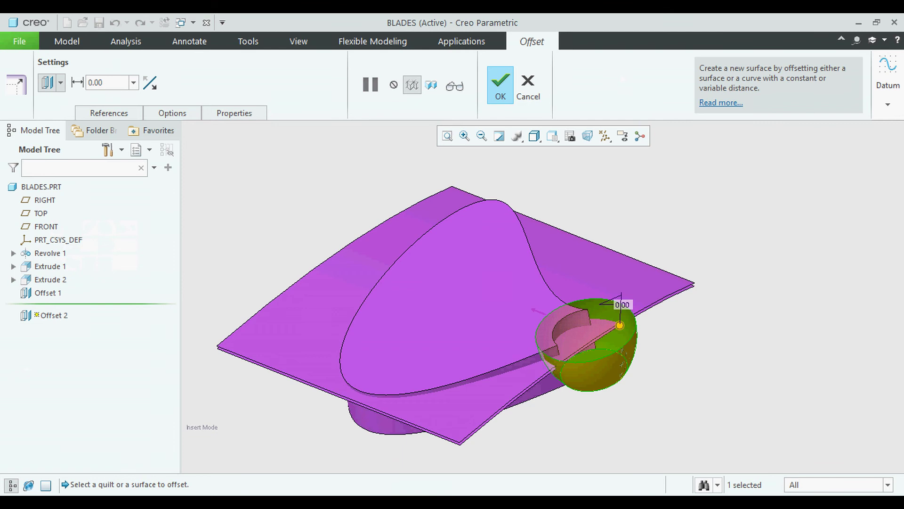
pyautogui.scroll(6, 589, 348)
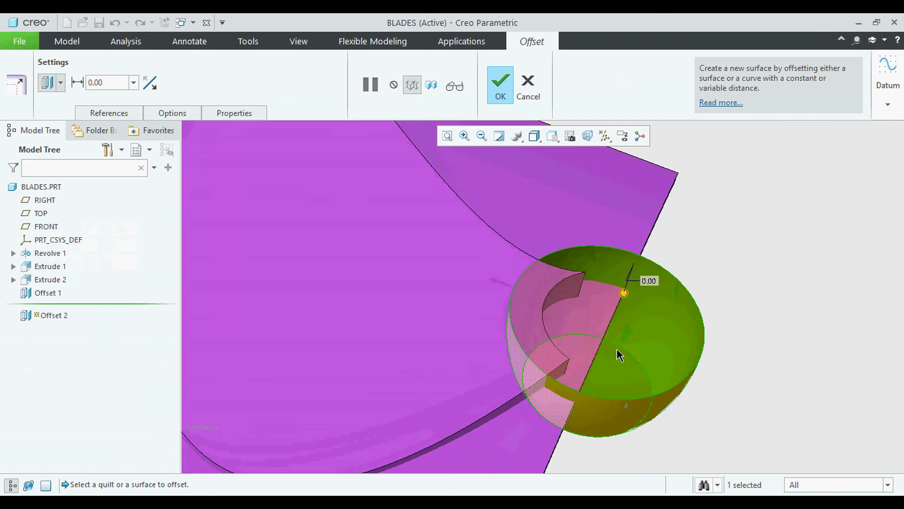
pyautogui.scroll(3, 670, 309)
pyautogui.scroll(-6, 615, 343)
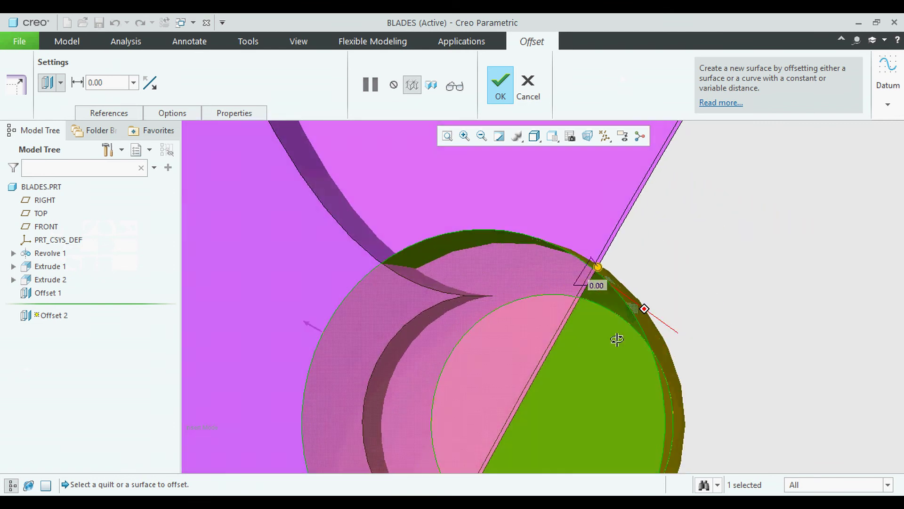
pyautogui.click(502, 100)
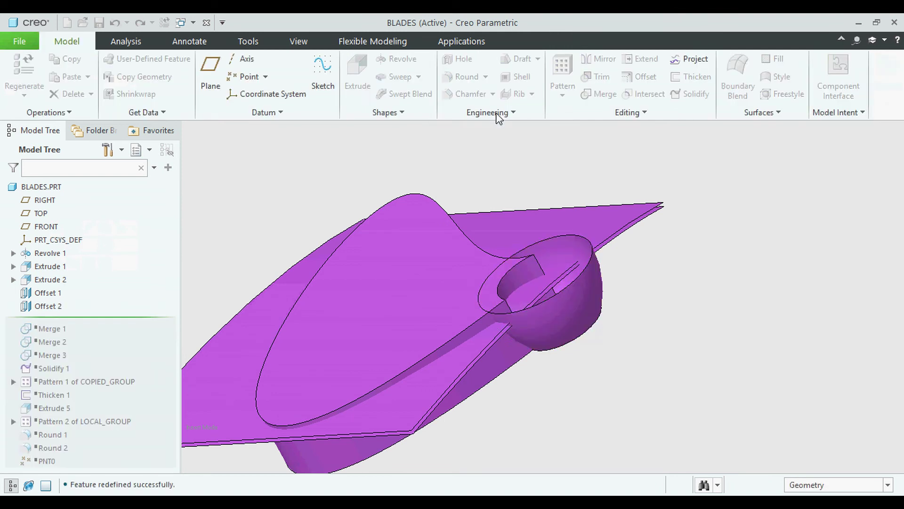
# - Advance the insertion point past Merge 1, review how the blade outline and curved surface quilts merge, and accept it
pyautogui.moveTo(77, 318); pyautogui.dragTo(79, 336)
pyautogui.click(47, 323)
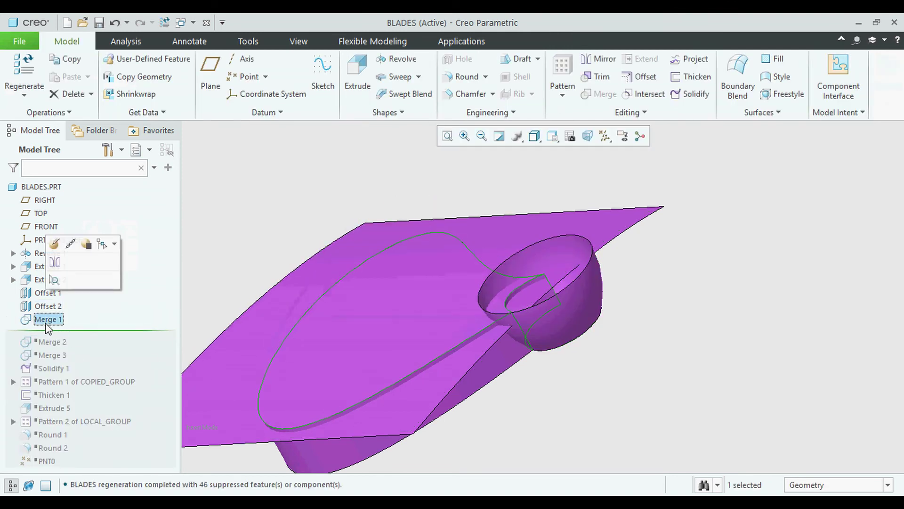
pyautogui.click(54, 262)
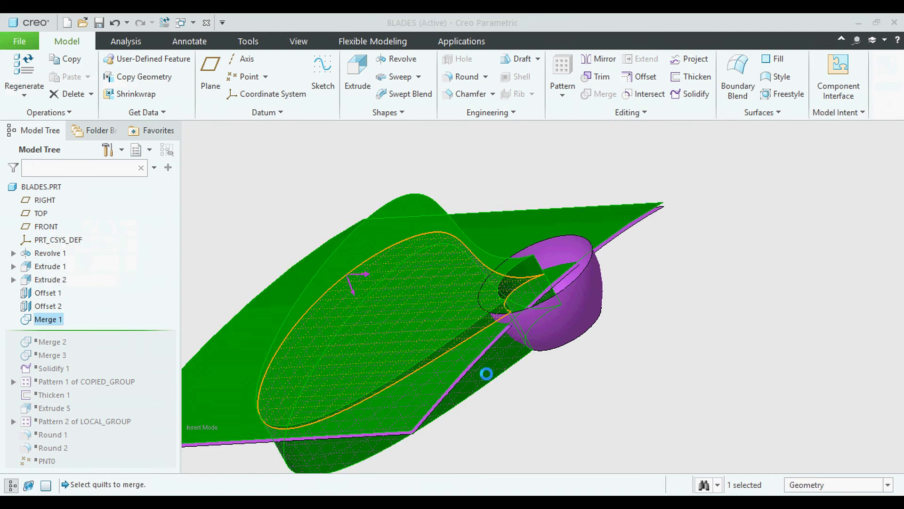
pyautogui.moveTo(528, 375); pyautogui.dragTo(316, 318, button='middle')
pyautogui.scroll(-3, 552, 402)
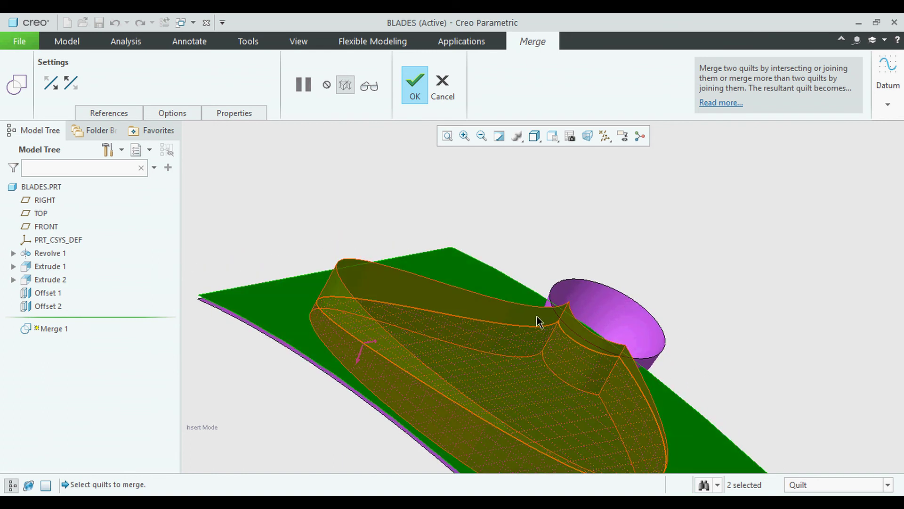
pyautogui.click(415, 92)
# - Advance the insertion point past Merge 2, check the two referenced quilts in its definition, and accept the merge
pyautogui.moveTo(476, 217); pyautogui.dragTo(436, 296, button='middle')
pyautogui.moveTo(73, 341); pyautogui.dragTo(97, 349)
pyautogui.moveTo(416, 363)
pyautogui.mouseDown(button='middle')
pyautogui.moveTo(412, 402)
pyautogui.moveTo(408, 384)
pyautogui.mouseUp(button='middle')
pyautogui.click(47, 333)
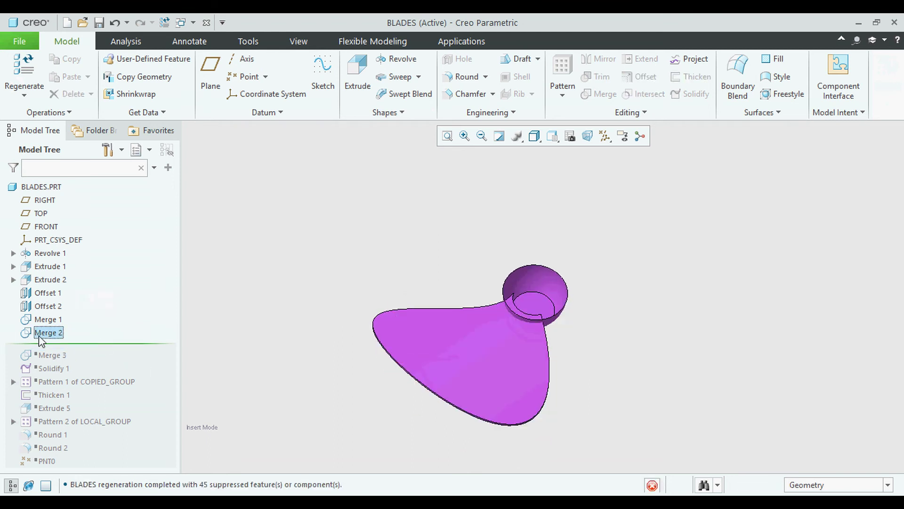
pyautogui.click(66, 258)
pyautogui.moveTo(376, 408)
pyautogui.mouseDown(button='middle')
pyautogui.moveTo(410, 389)
pyautogui.moveTo(359, 389)
pyautogui.moveTo(359, 368)
pyautogui.mouseUp(button='middle')
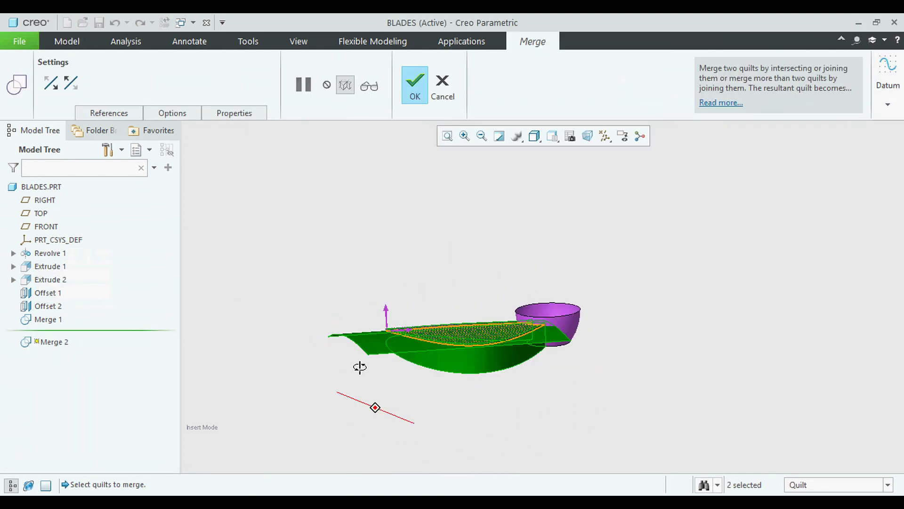
pyautogui.click(116, 118)
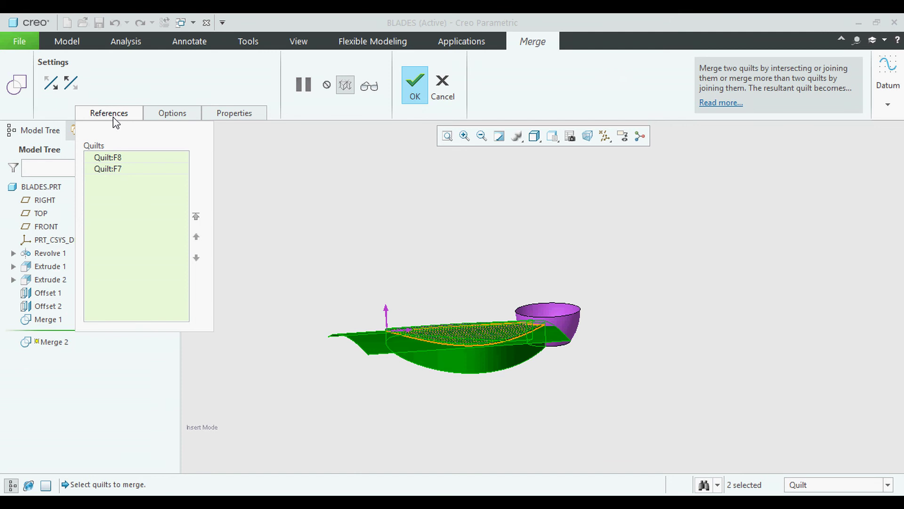
pyautogui.click(414, 91)
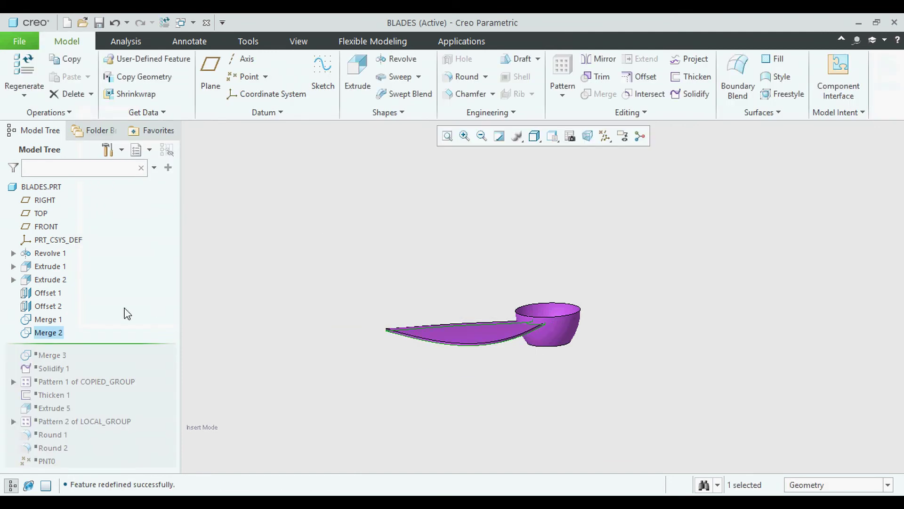
# - Advance the insertion point past Merge 3, examine the blade's junction with the hub in its definition, and accept it
pyautogui.moveTo(71, 349); pyautogui.dragTo(70, 359)
pyautogui.click(52, 346)
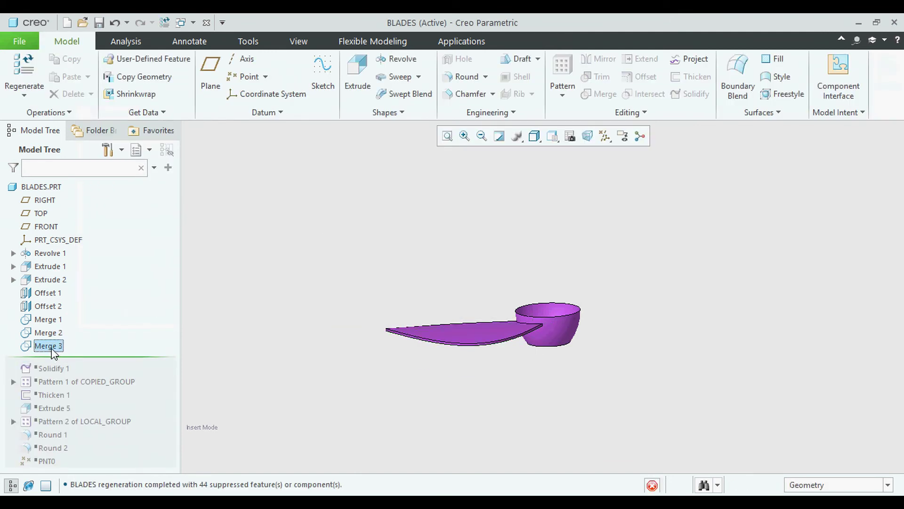
pyautogui.click(64, 269)
pyautogui.scroll(-4, 465, 313)
pyautogui.moveTo(478, 321); pyautogui.dragTo(583, 379, button='middle')
pyautogui.scroll(-3, 583, 379)
pyautogui.moveTo(539, 354); pyautogui.dragTo(539, 330, button='middle')
pyautogui.click(416, 97)
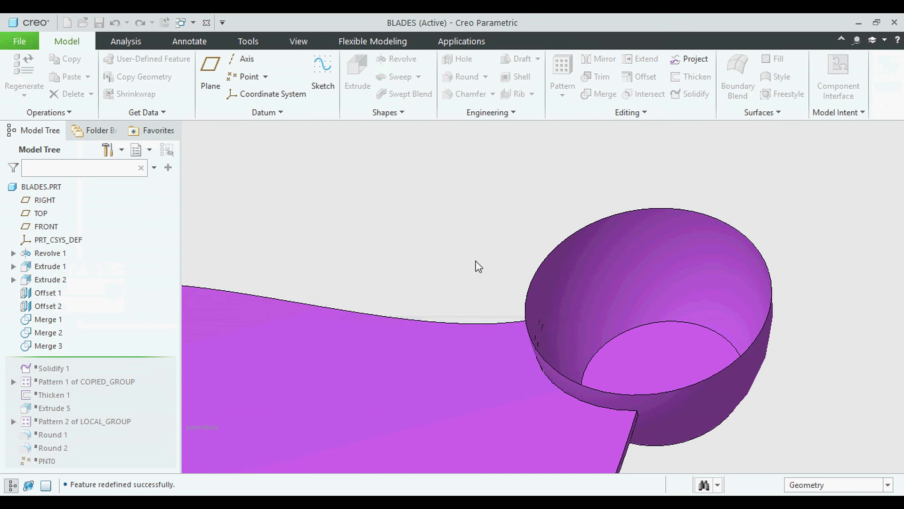
# - Advance the insertion point past Solidify 1, check the blade quilt reference filled with solid, and accept the feature
pyautogui.click(432, 359)
pyautogui.moveTo(431, 359); pyautogui.dragTo(534, 233, button='middle')
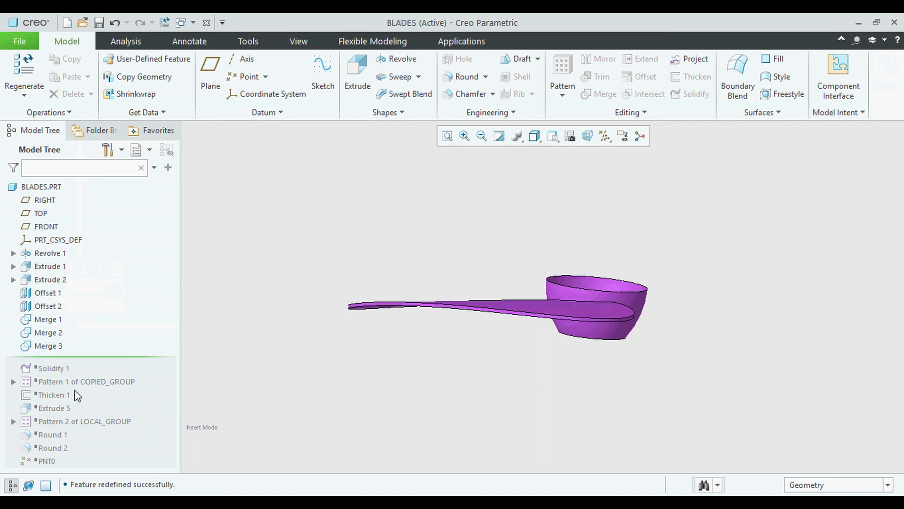
pyautogui.moveTo(77, 363); pyautogui.dragTo(75, 371)
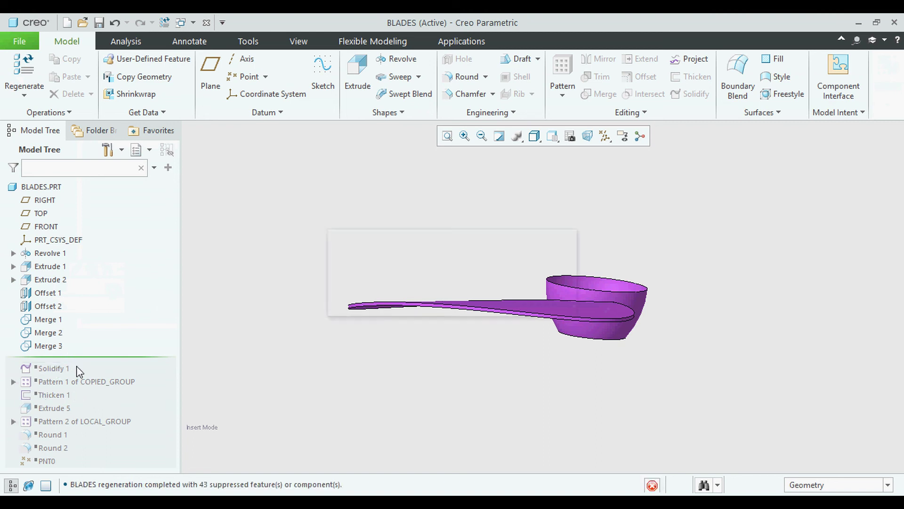
pyautogui.click(67, 359)
pyautogui.click(62, 278)
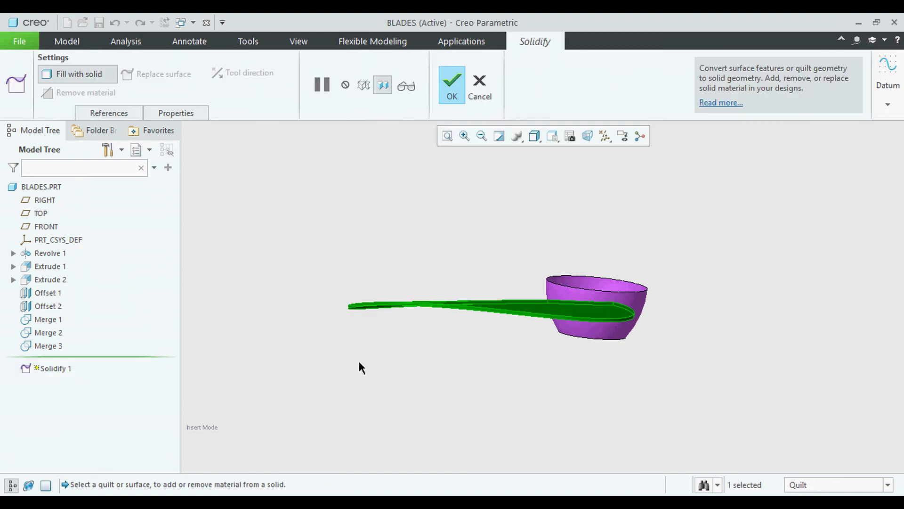
pyautogui.click(113, 117)
pyautogui.moveTo(490, 208); pyautogui.dragTo(503, 247, button='middle')
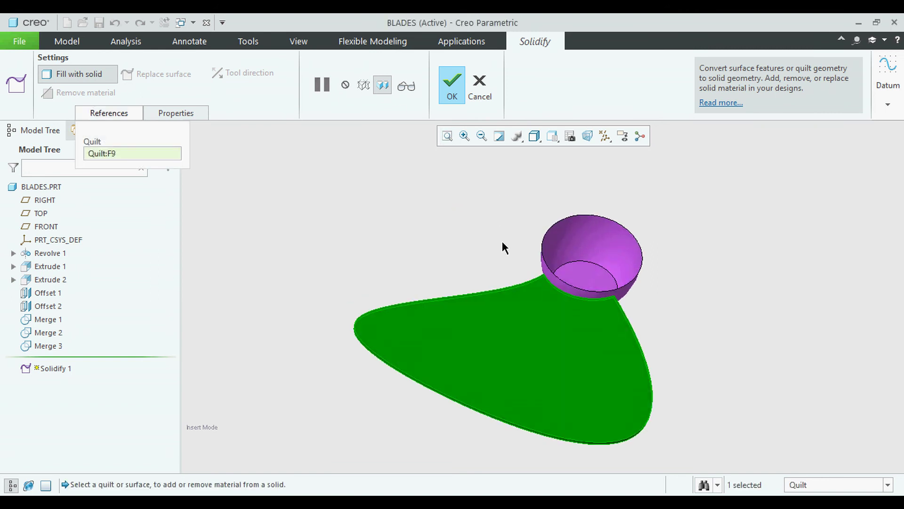
pyautogui.click(453, 85)
# - Advance the insertion point past Pattern 1 of COPIED_GROUP and expand it to review the copied blade groups
pyautogui.moveTo(95, 374); pyautogui.dragTo(94, 385)
pyautogui.click(13, 373)
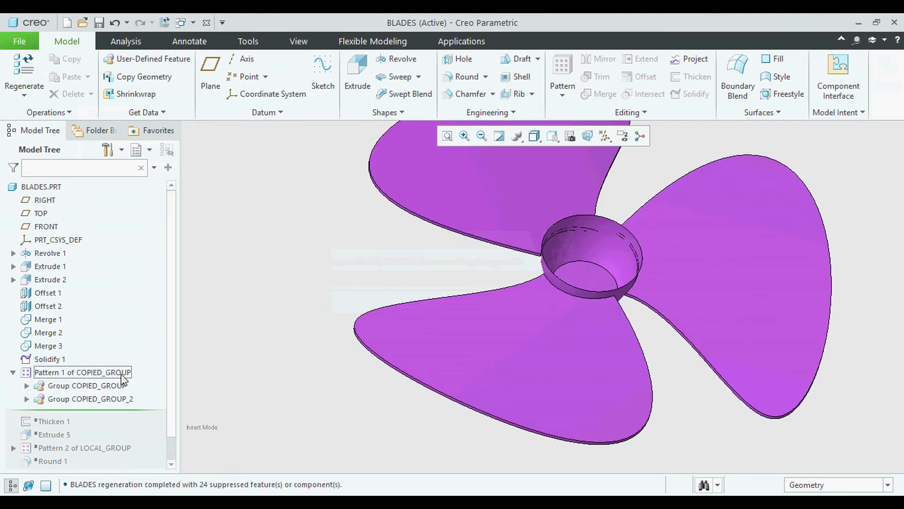
pyautogui.scroll(2, 442, 300)
pyautogui.scroll(-2, 68, 400)
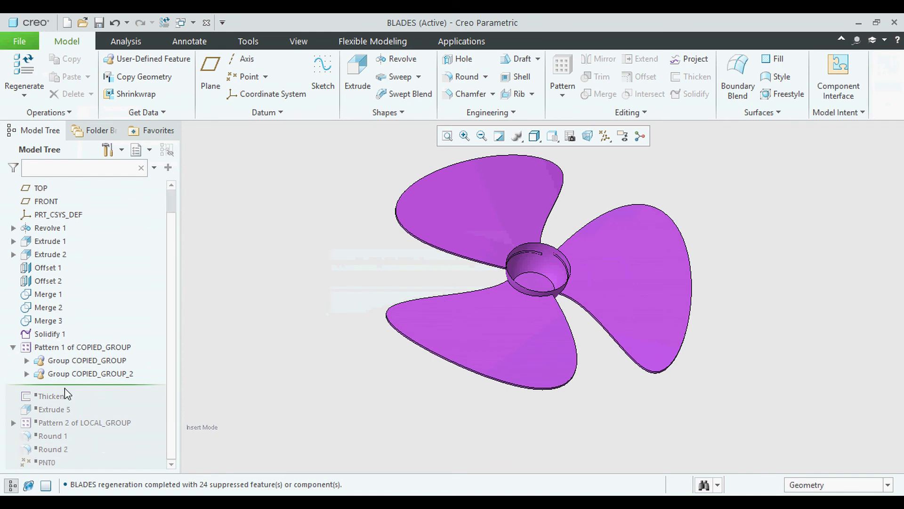
# - Advance the insertion point past Thicken 1, review the hub's thickness definition, and accept the feature
pyautogui.moveTo(77, 393); pyautogui.dragTo(71, 402)
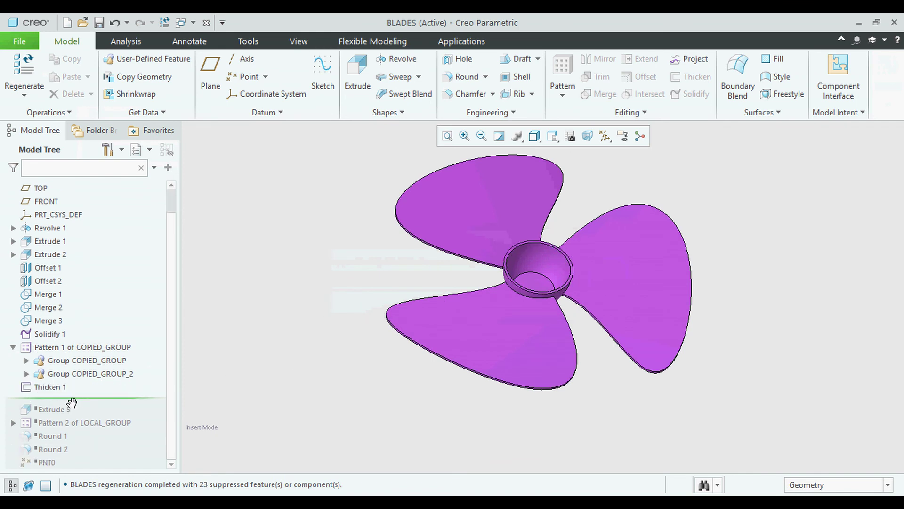
pyautogui.click(50, 387)
pyautogui.click(72, 328)
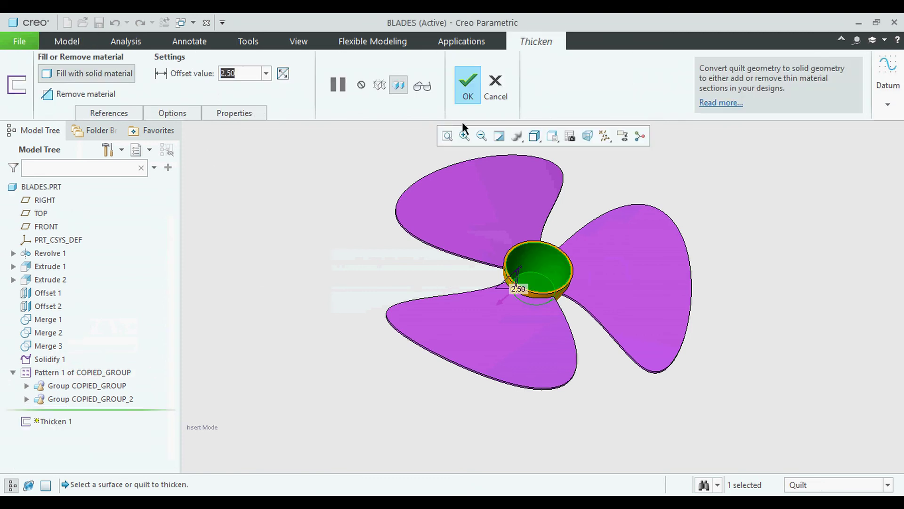
pyautogui.click(467, 85)
pyautogui.scroll(-1, 102, 416)
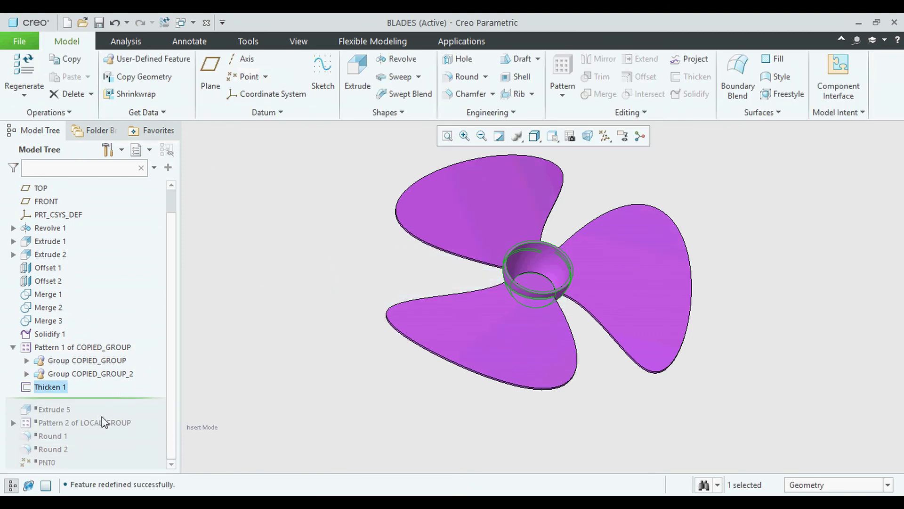
pyautogui.click(340, 387)
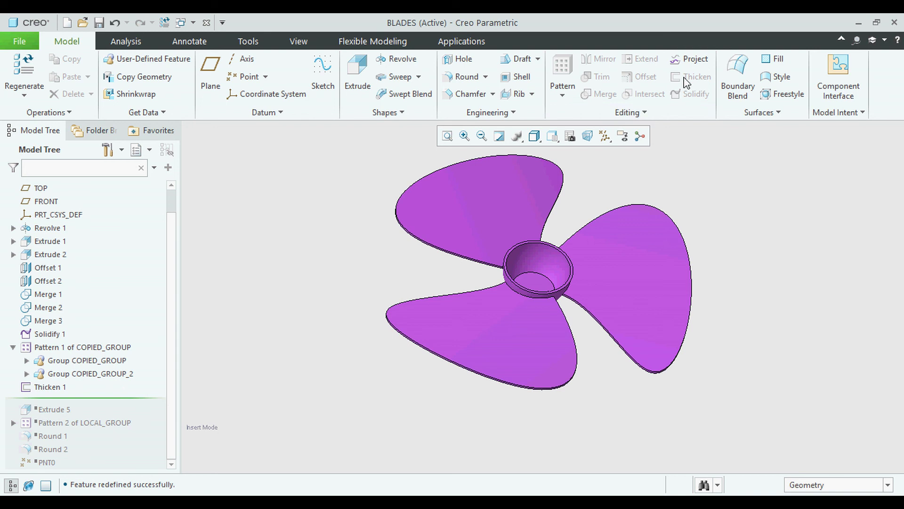
# - Advance the insertion point past Extrude 5 and open the feature's definition
pyautogui.moveTo(79, 412); pyautogui.dragTo(75, 416)
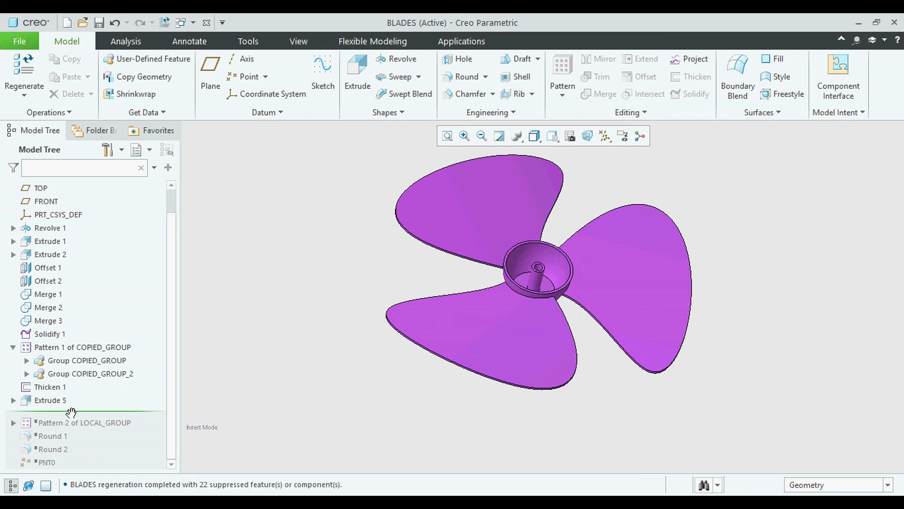
pyautogui.click(64, 400)
pyautogui.click(79, 329)
# - Examine the shaft extrusion inside the hub, review its internal section sketch, and accept the feature
pyautogui.moveTo(443, 322)
pyautogui.mouseDown(button='middle')
pyautogui.moveTo(443, 361)
pyautogui.moveTo(552, 333)
pyautogui.mouseUp(button='middle')
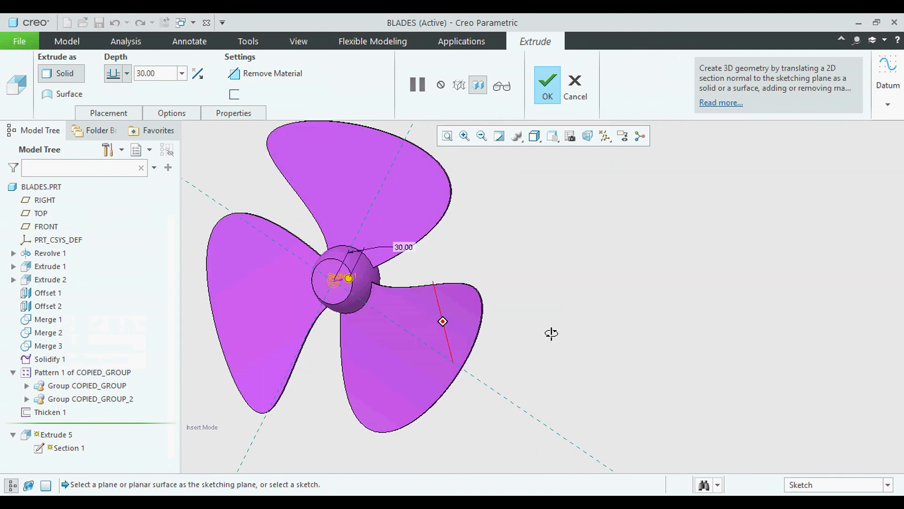
pyautogui.moveTo(541, 227); pyautogui.dragTo(469, 248, button='middle')
pyautogui.scroll(-4, 604, 248)
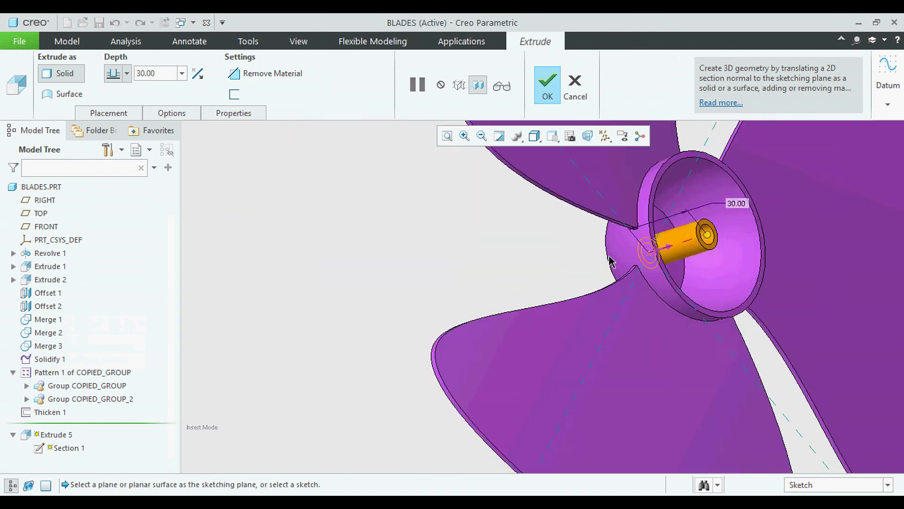
pyautogui.scroll(-7, 702, 234)
pyautogui.scroll(-4, 781, 231)
pyautogui.scroll(6, 492, 278)
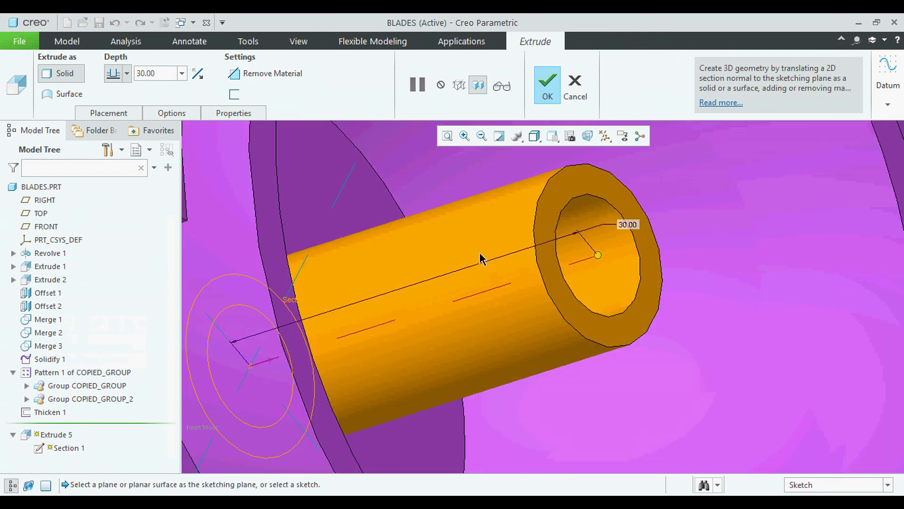
pyautogui.click(113, 114)
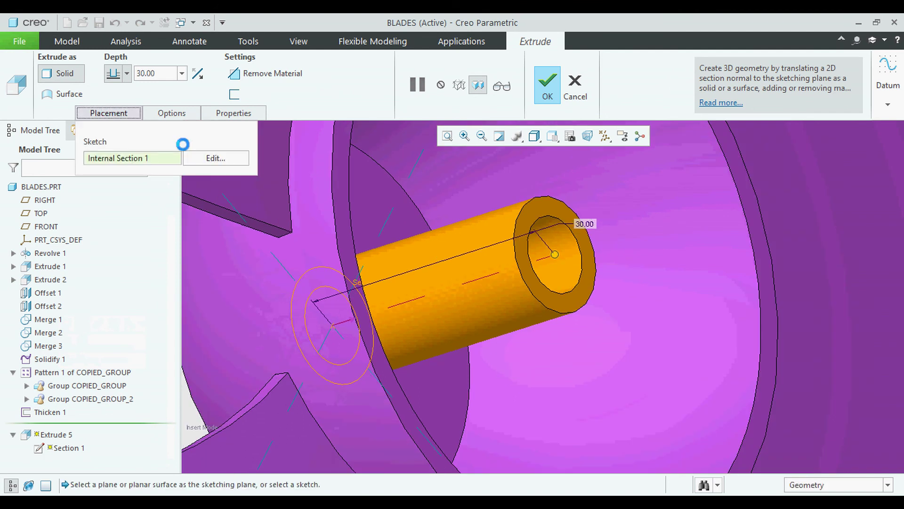
pyautogui.click(216, 157)
pyautogui.click(565, 143)
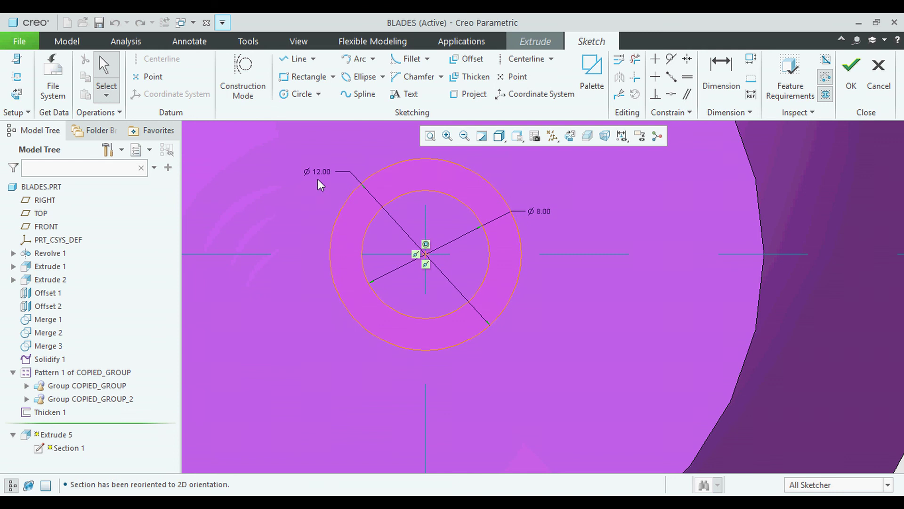
pyautogui.click(851, 73)
pyautogui.middleClick(490, 269)
# - Advance the insertion point past Pattern 2 of LOCAL_GROUP and expand the pattern down to its first group's features
pyautogui.scroll(-10, 490, 264)
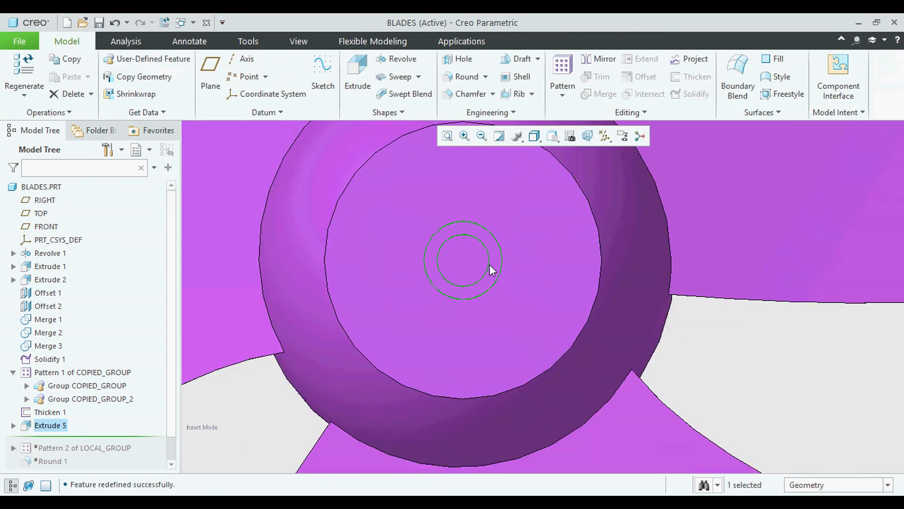
pyautogui.scroll(-2, 102, 418)
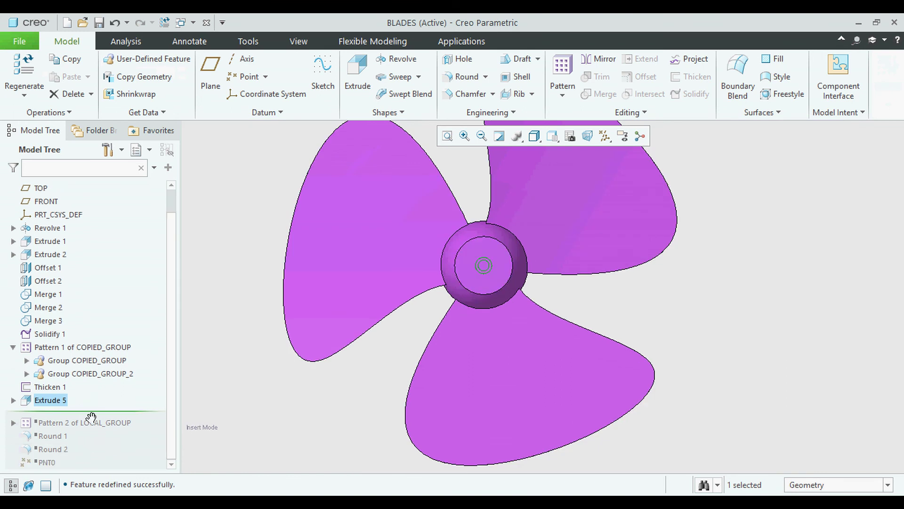
pyautogui.moveTo(91, 417); pyautogui.dragTo(90, 426)
pyautogui.moveTo(343, 388); pyautogui.dragTo(460, 367, button='middle')
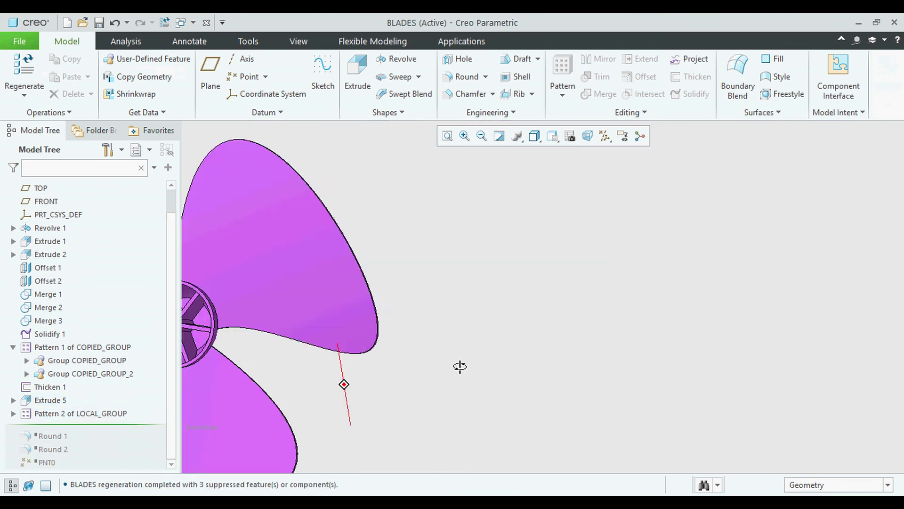
pyautogui.scroll(-6, 574, 333)
pyautogui.scroll(6, 358, 340)
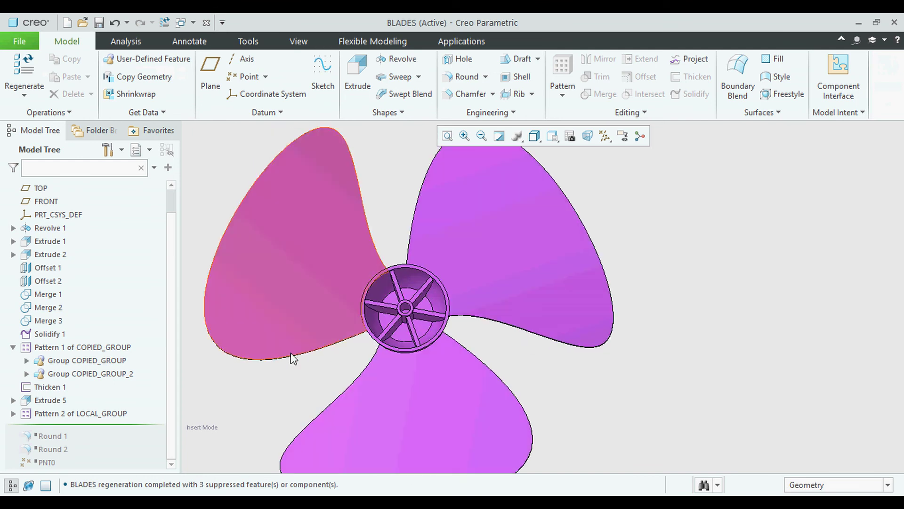
pyautogui.click(13, 413)
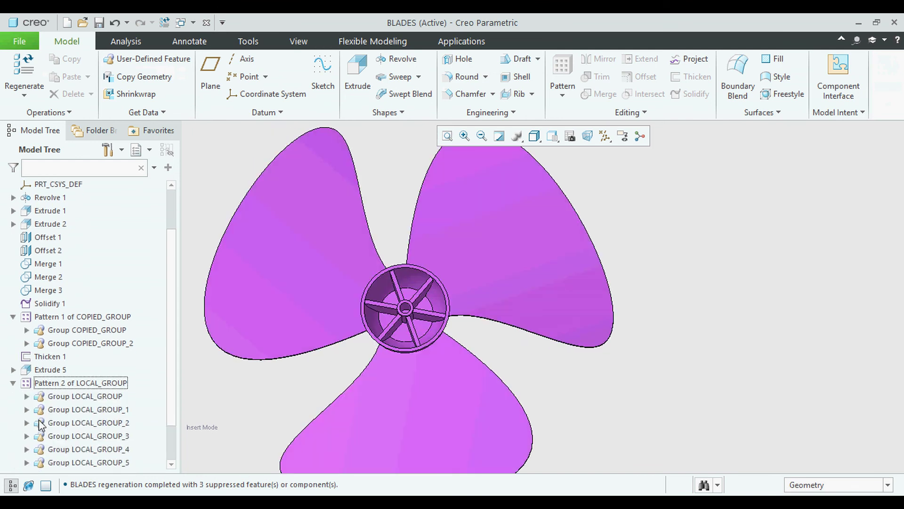
pyautogui.click(27, 397)
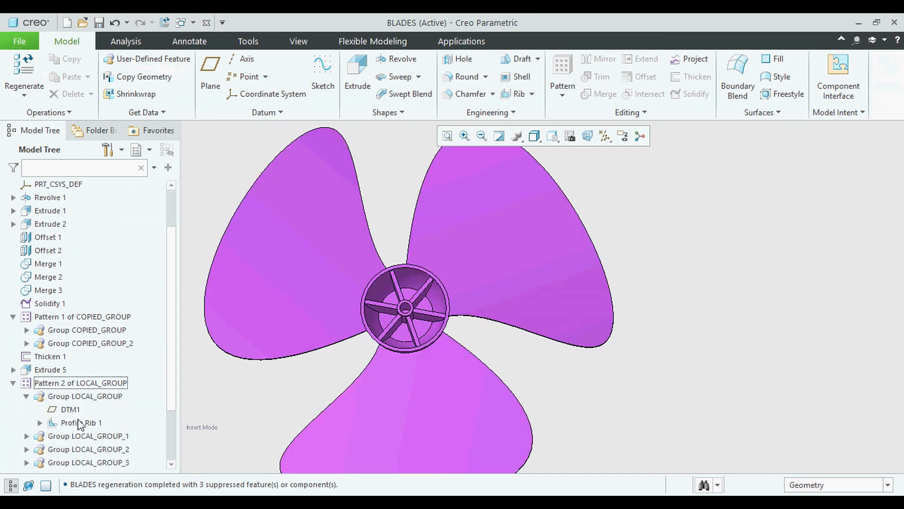
# - Open the definition of Profile Rib 1, review its internal sketch between shaft and hub wall, and accept the rib
pyautogui.click(70, 420)
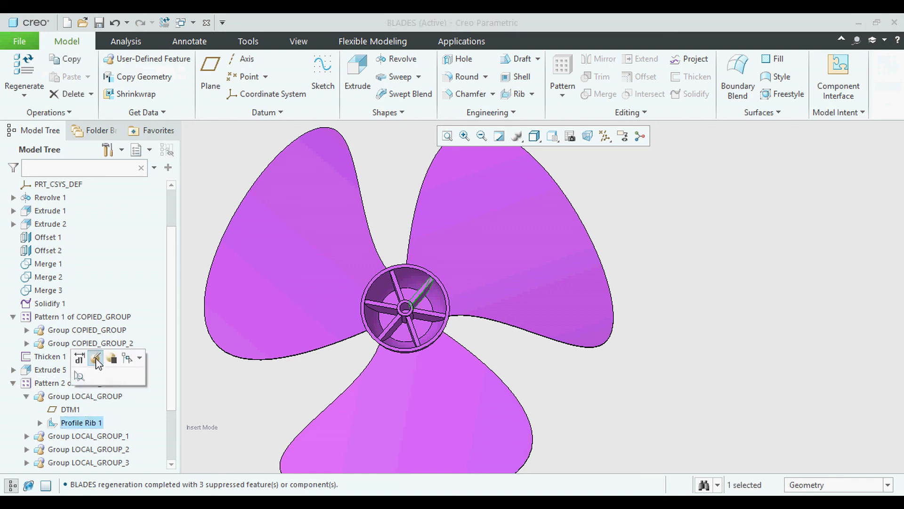
pyautogui.click(96, 362)
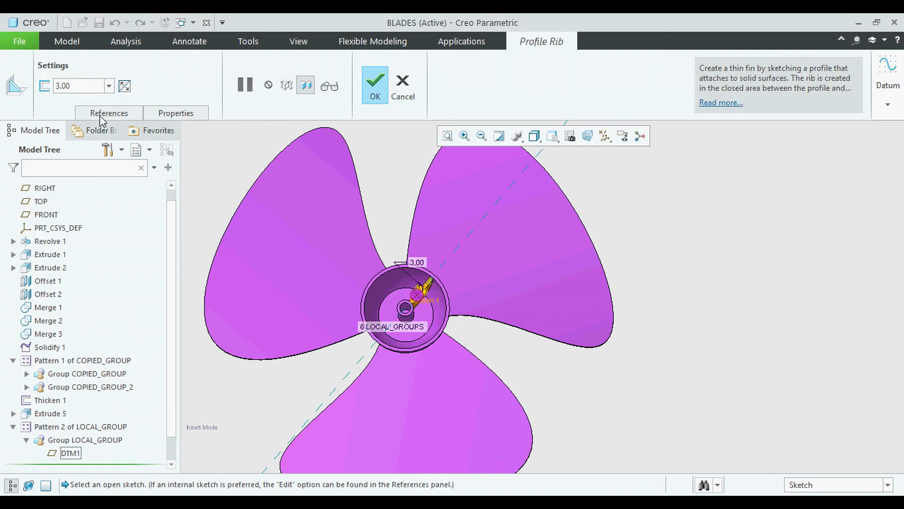
pyautogui.click(104, 113)
pyautogui.click(209, 143)
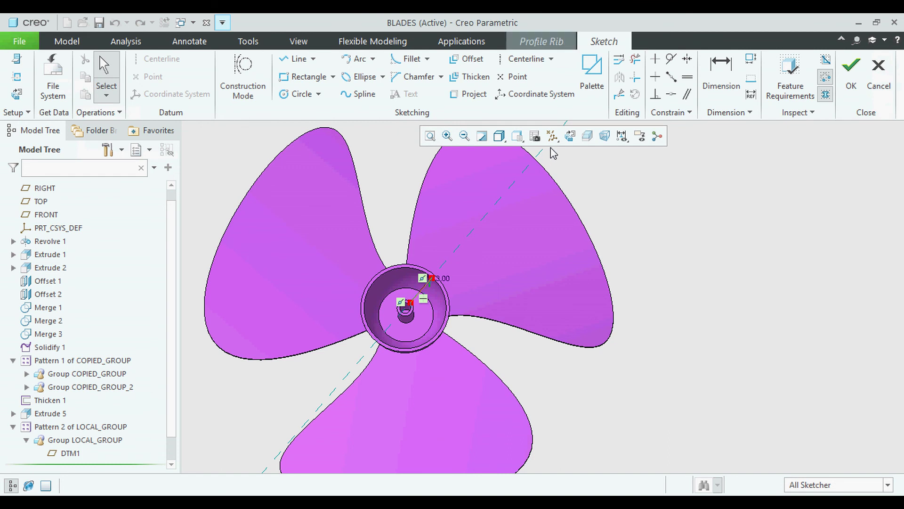
pyautogui.scroll(-6, 426, 283)
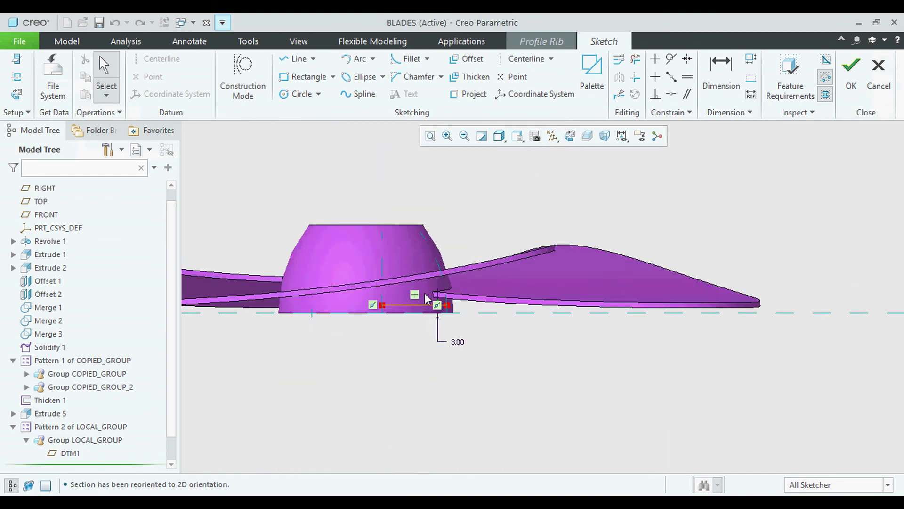
pyautogui.scroll(3, 447, 332)
pyautogui.moveTo(447, 323)
pyautogui.mouseDown(button='middle')
pyautogui.moveTo(428, 266)
pyautogui.moveTo(444, 273)
pyautogui.mouseUp(button='middle')
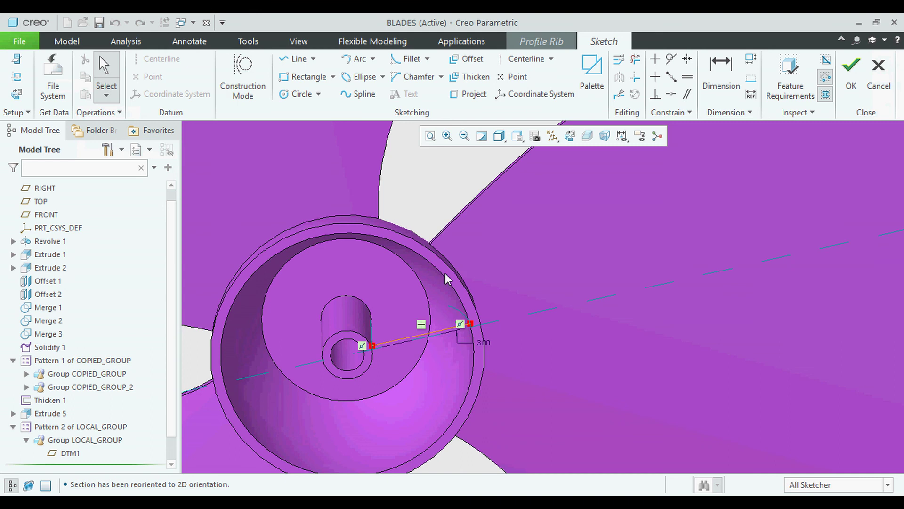
pyautogui.click(851, 76)
pyautogui.middleClick(486, 200)
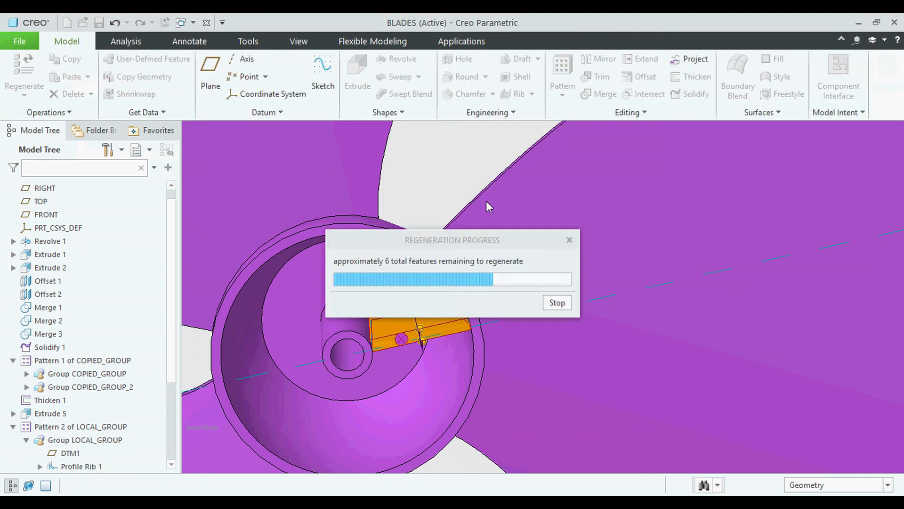
# - Collapse Pattern 2 of LOCAL_GROUP, then advance the insertion point past Round 1 and select it to examine the rounded blade edges
pyautogui.moveTo(532, 371); pyautogui.dragTo(480, 347, button='middle')
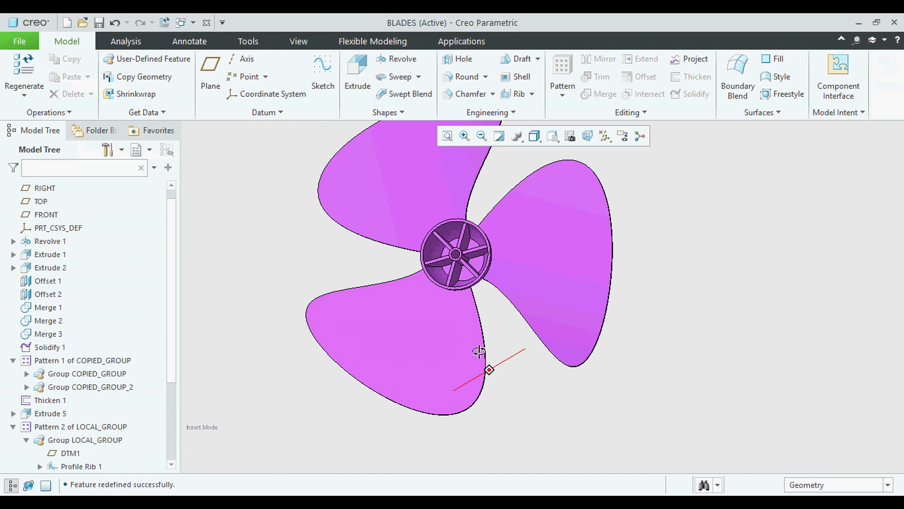
pyautogui.scroll(-3, 36, 414)
pyautogui.scroll(-1, 27, 350)
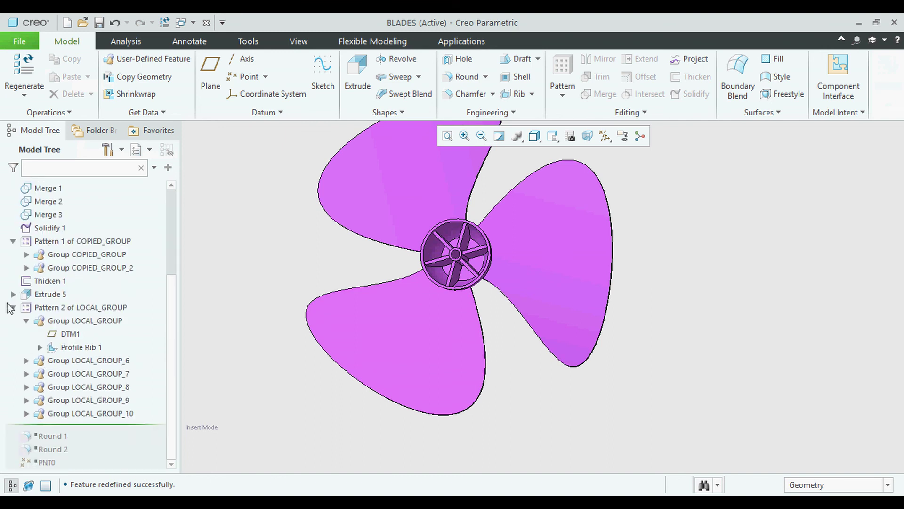
pyautogui.click(13, 307)
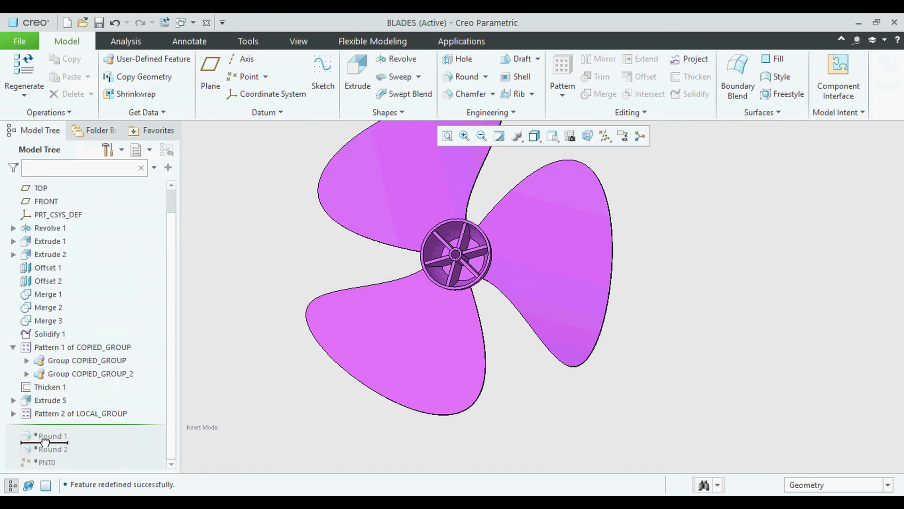
pyautogui.moveTo(45, 442); pyautogui.dragTo(45, 442)
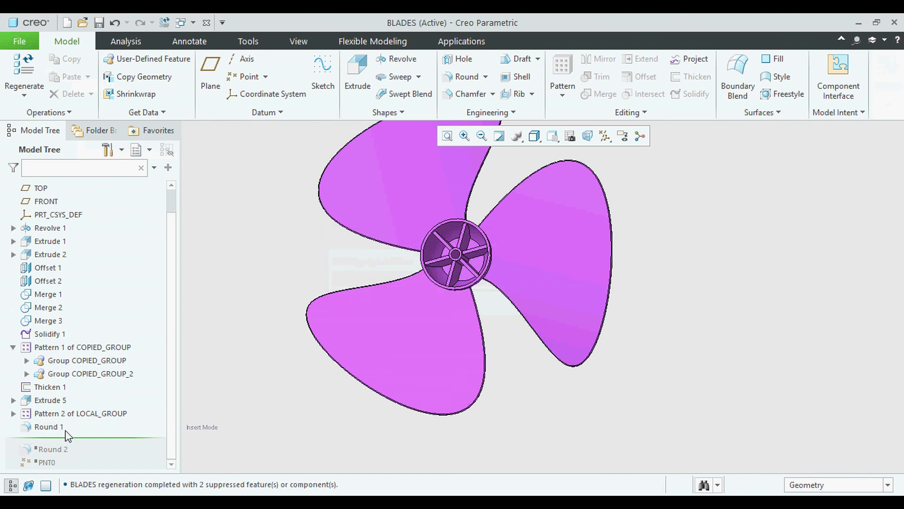
pyautogui.click(49, 427)
pyautogui.moveTo(423, 349); pyautogui.dragTo(432, 300, button='middle')
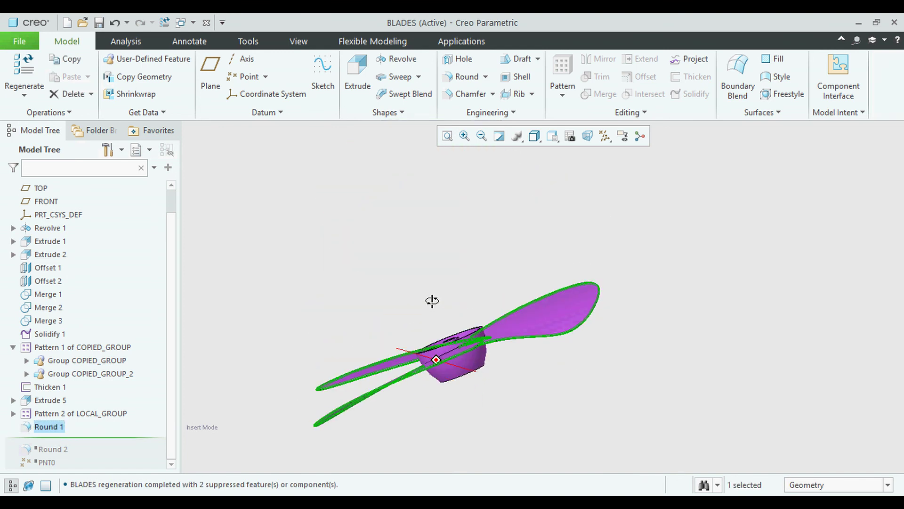
# - Advance the insertion point past Round 2 and select the round to examine it on the hub
pyautogui.moveTo(91, 438); pyautogui.dragTo(84, 452)
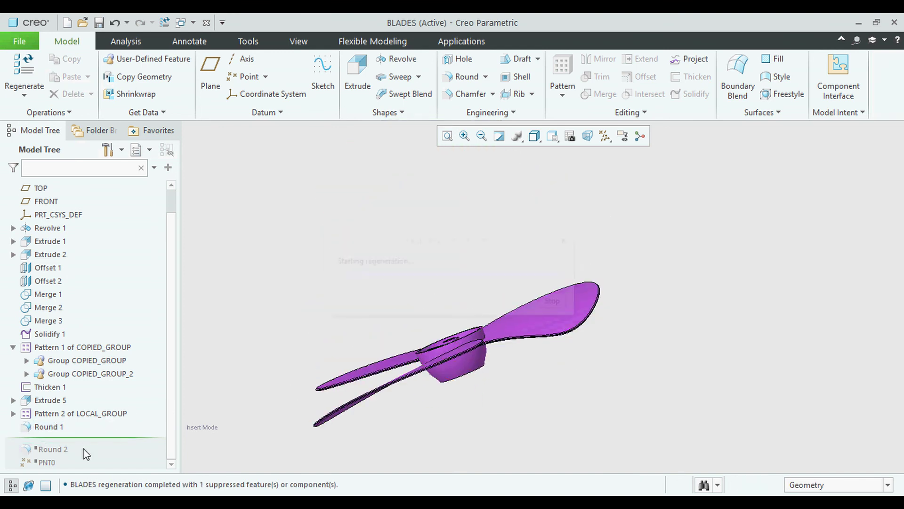
pyautogui.click(50, 439)
pyautogui.moveTo(312, 402); pyautogui.dragTo(297, 314, button='middle')
pyautogui.click(351, 234)
pyautogui.scroll(3, 353, 238)
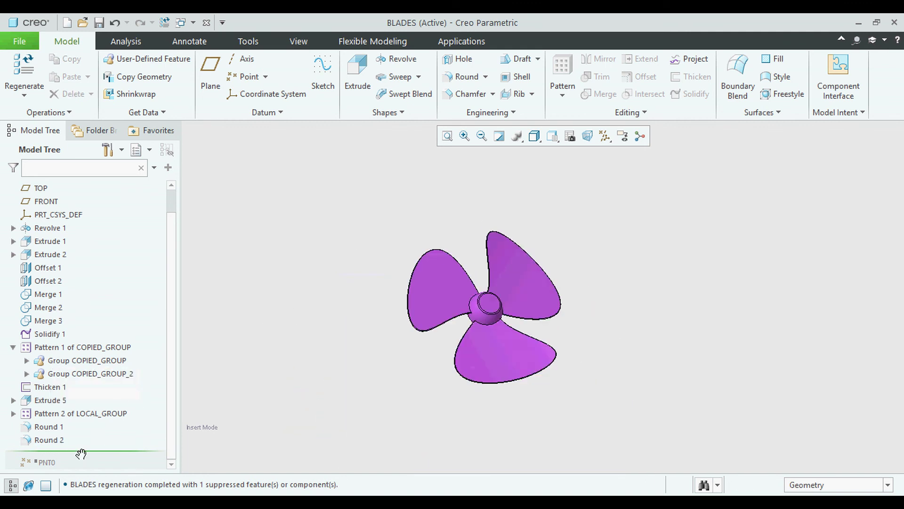
# - Advance the insertion point past PNT0, review the datum point's placement references on the hub face, and accept the definition
pyautogui.moveTo(81, 453); pyautogui.dragTo(81, 466)
pyautogui.click(41, 454)
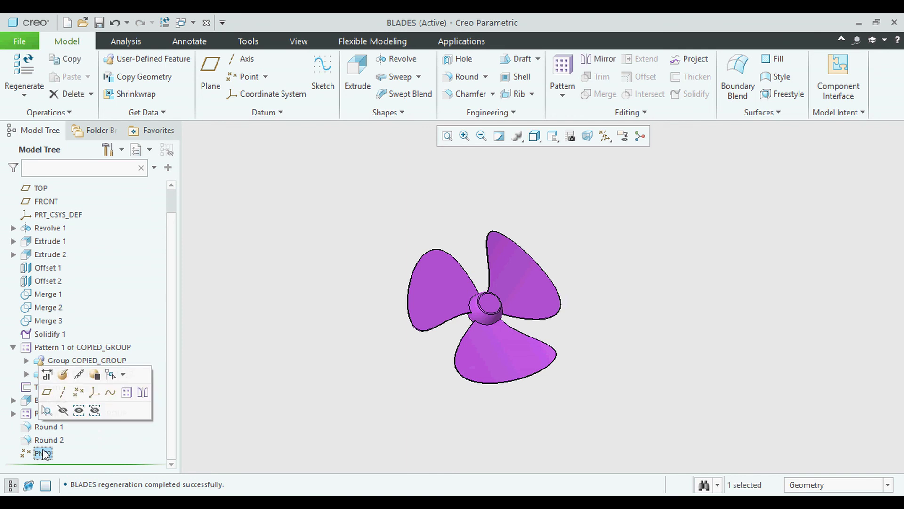
pyautogui.click(71, 374)
pyautogui.scroll(-5, 488, 309)
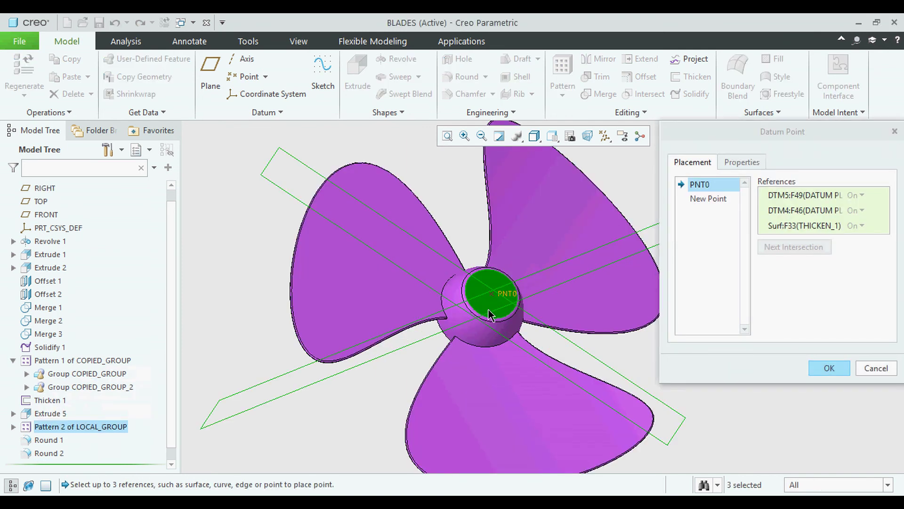
pyautogui.scroll(-6, 497, 325)
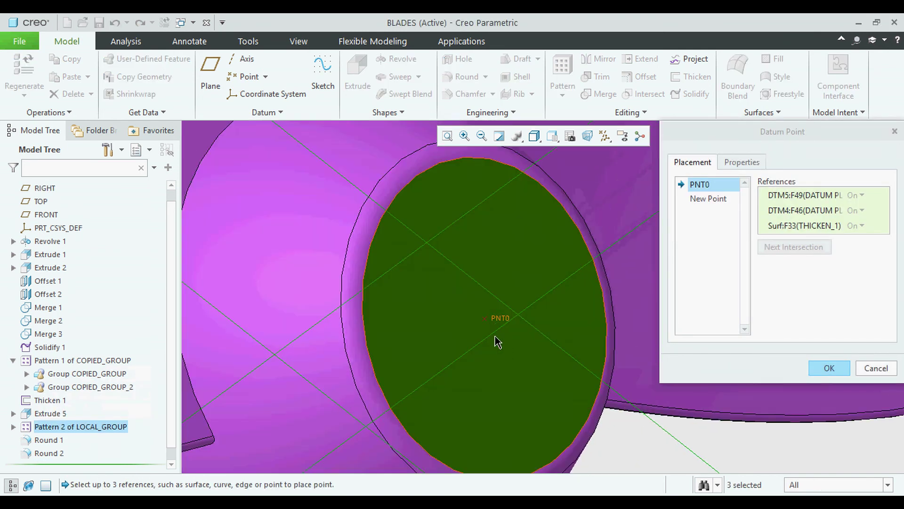
pyautogui.click(828, 367)
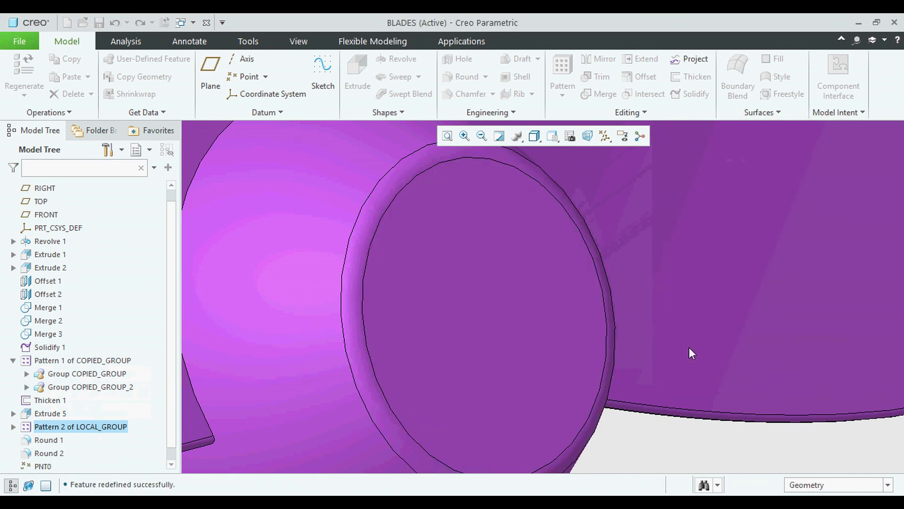
# - Close the BLADES part window and return to the TABLE-FAN assembly
pyautogui.scroll(10, 511, 304)
pyautogui.click(707, 306)
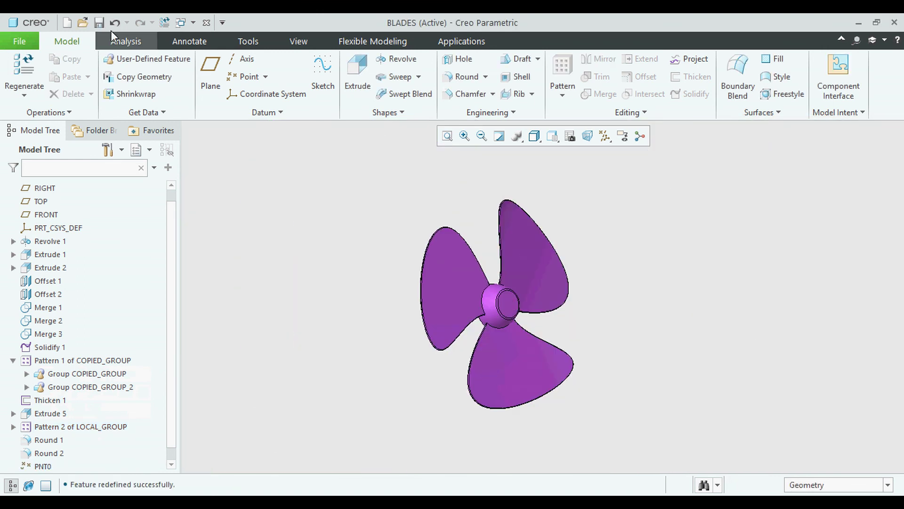
pyautogui.click(202, 23)
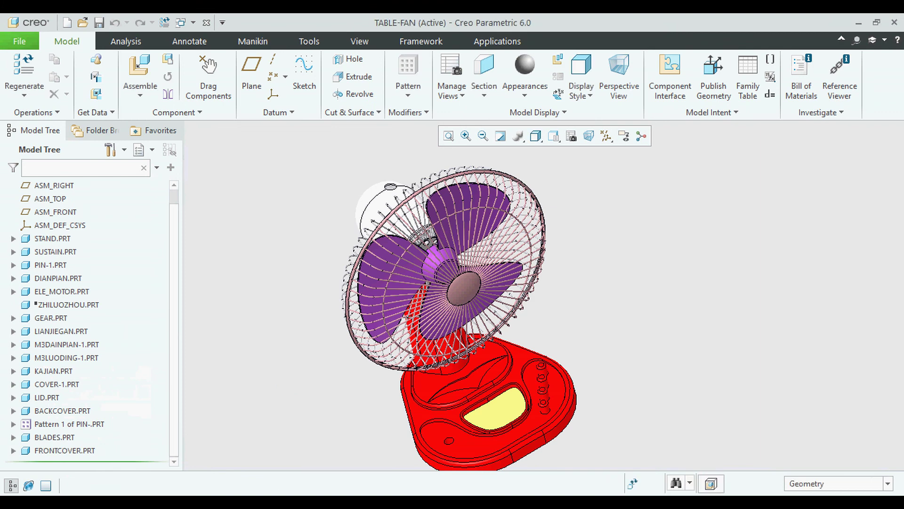